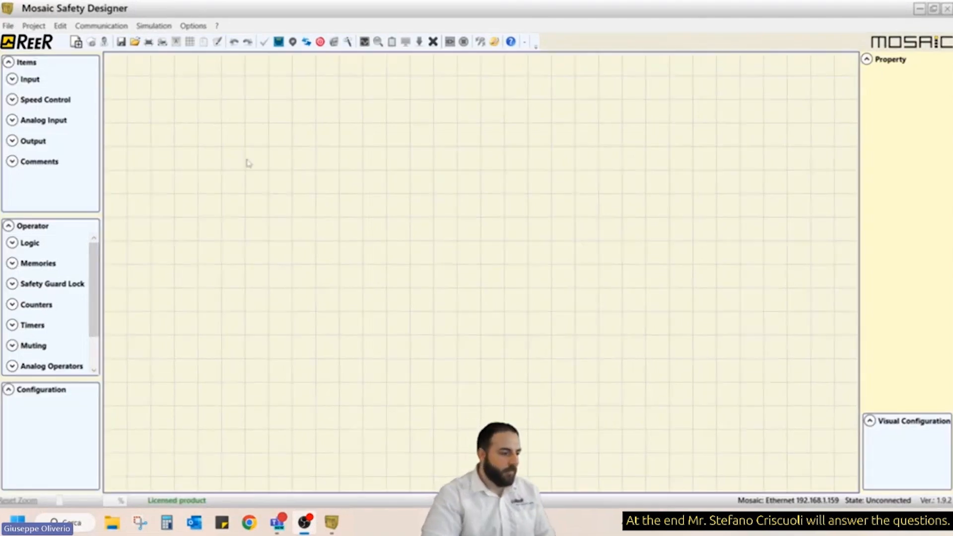
# - Create a new project named Webinar_MSD, fill in the user's name and enable multi-page selection
pyautogui.click(81, 45)
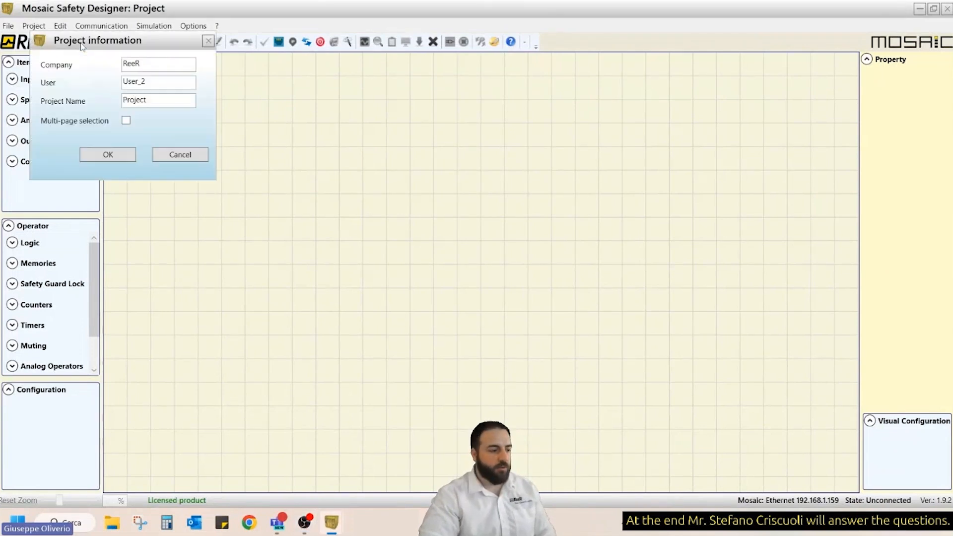
pyautogui.moveTo(145, 65); pyautogui.dragTo(59, 67)
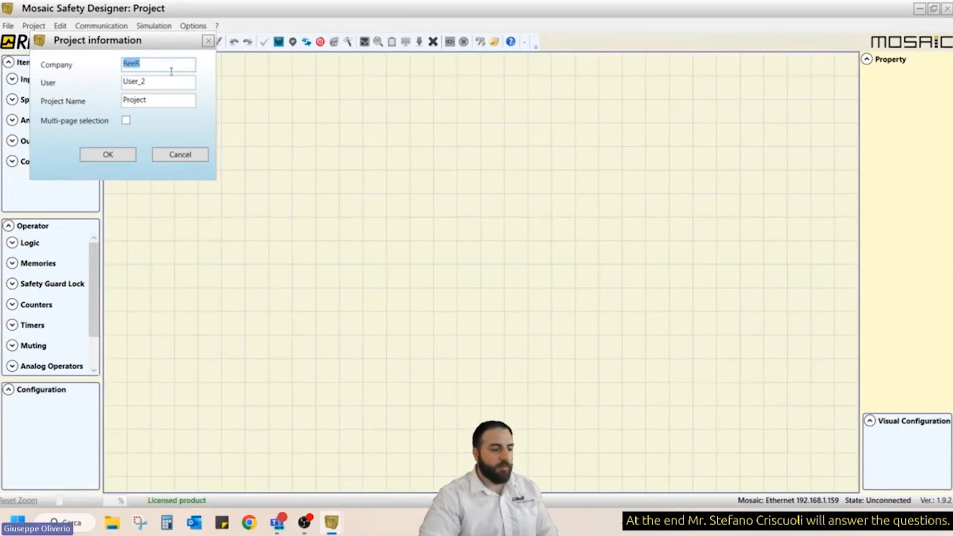
pyautogui.moveTo(156, 81); pyautogui.dragTo(8, 92)
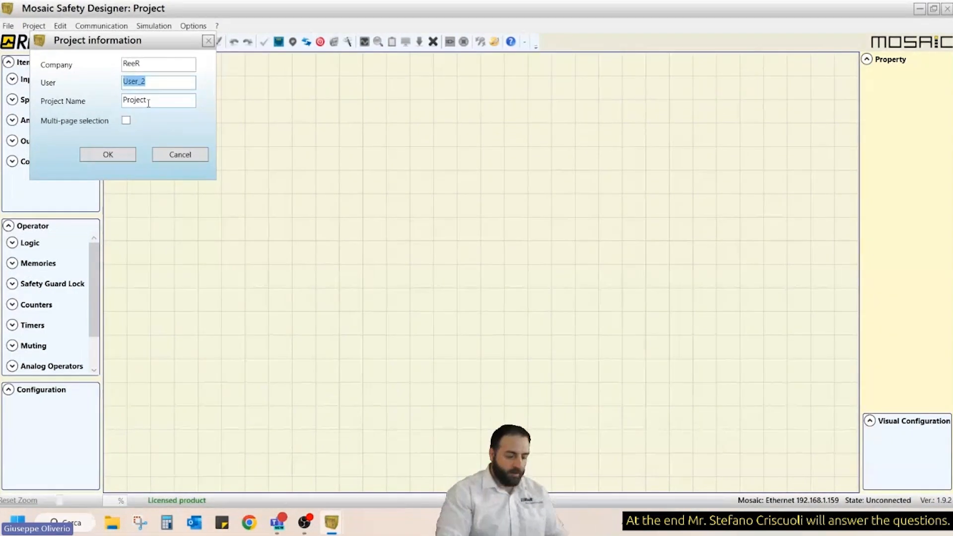
pyautogui.write('Giuseppe')
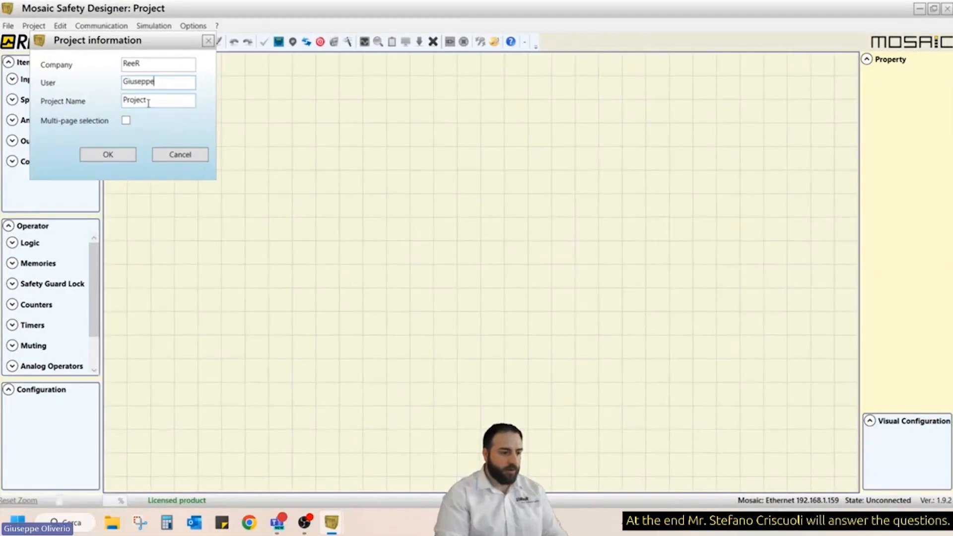
pyautogui.press('Tab')
pyautogui.doubleClick(148, 103)
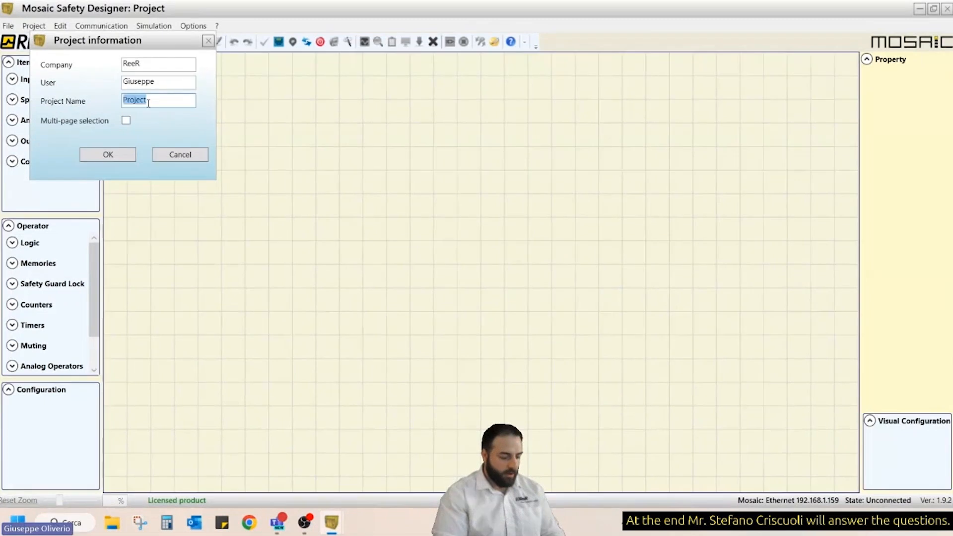
pyautogui.write('Webinar')
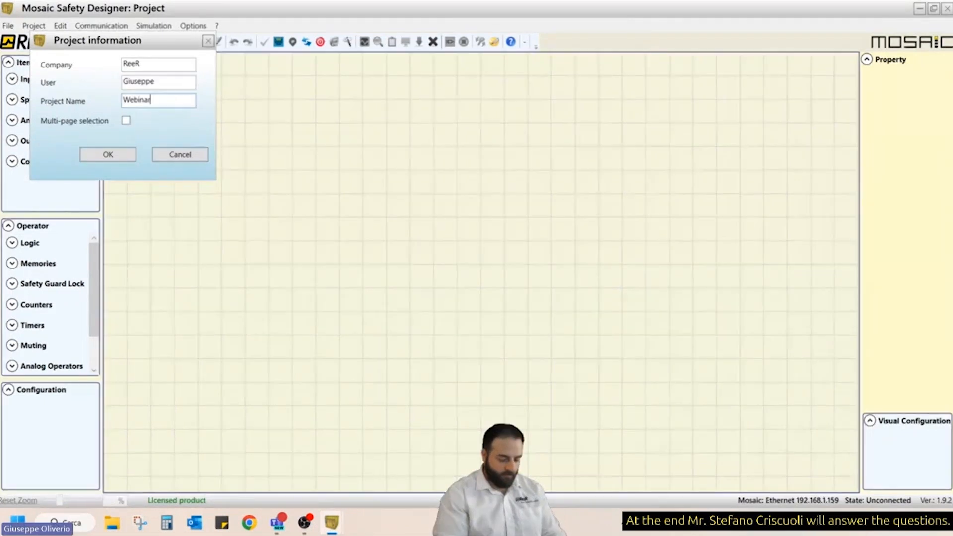
pyautogui.write('_MSD')
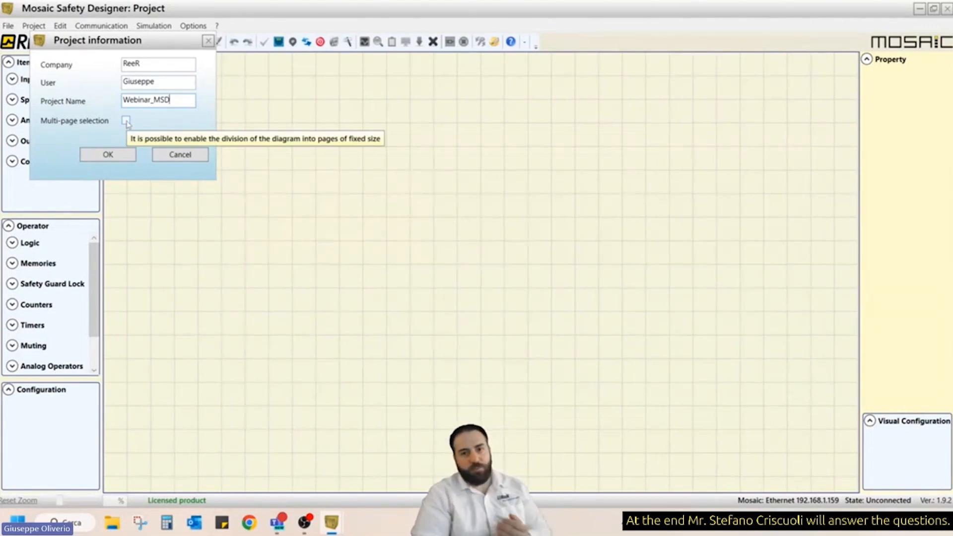
pyautogui.click(126, 121)
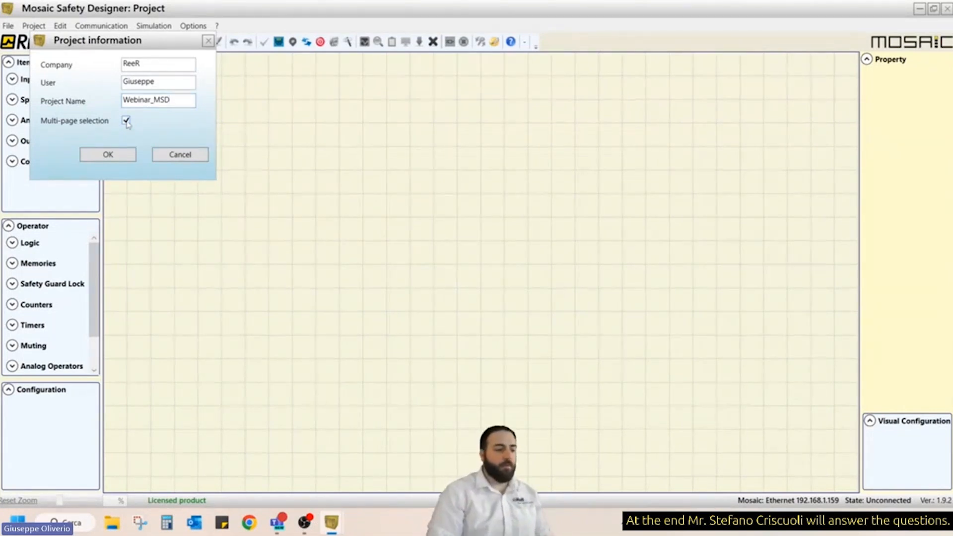
pyautogui.click(108, 155)
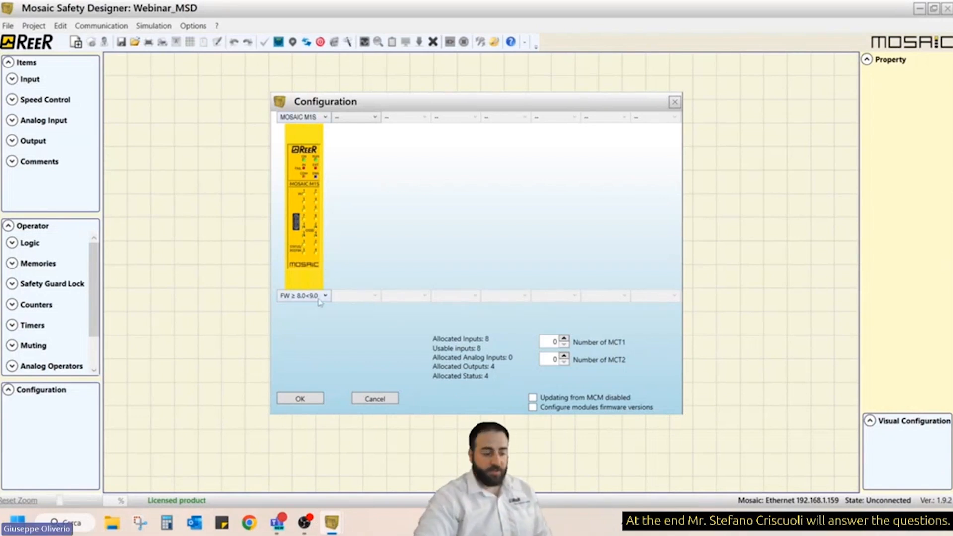
# - Switch the master module to MOSAIC M1 and back to MOSAIC M1S
pyautogui.click(326, 117)
pyautogui.click(325, 127)
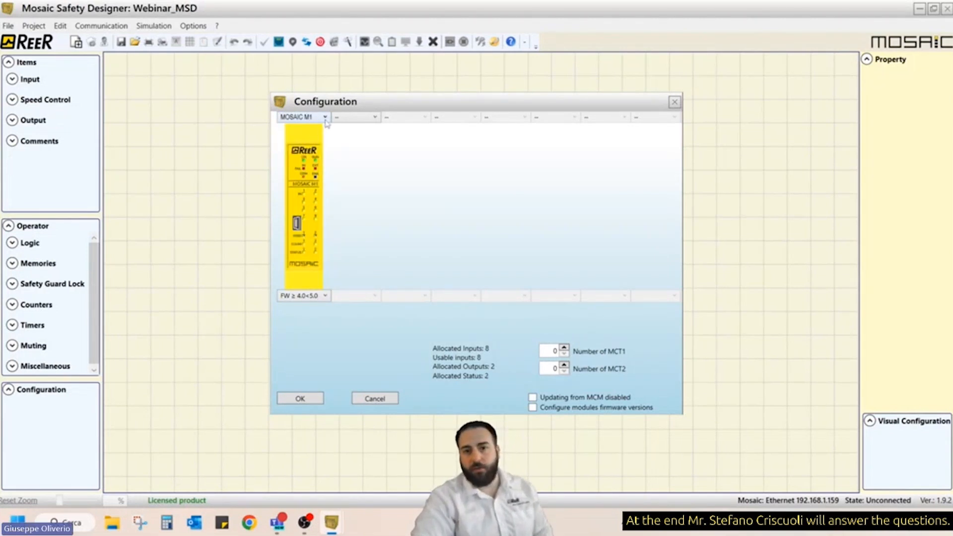
pyautogui.click(325, 118)
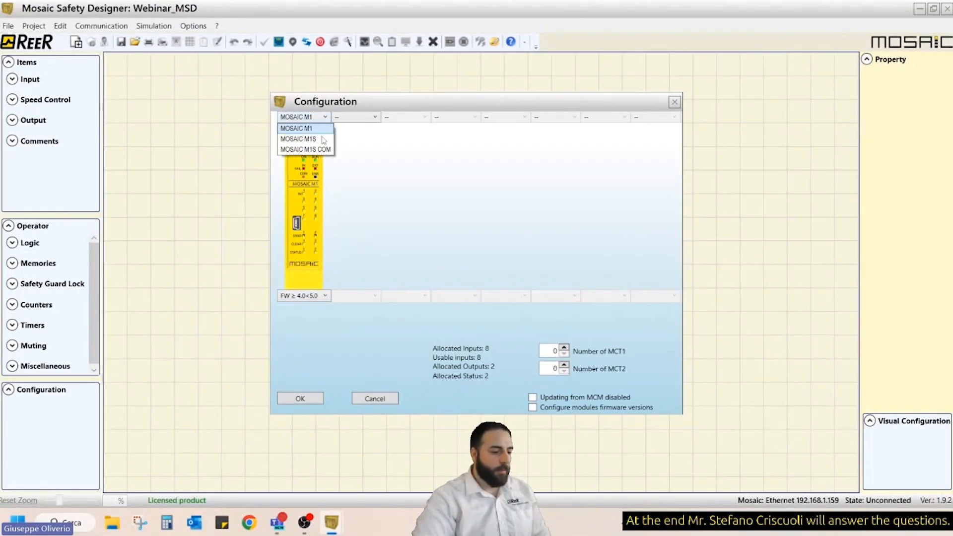
pyautogui.click(311, 141)
# - Set the master module to MOSAIC M1S COM and add an MI8O4 expansion module beside it
pyautogui.click(318, 118)
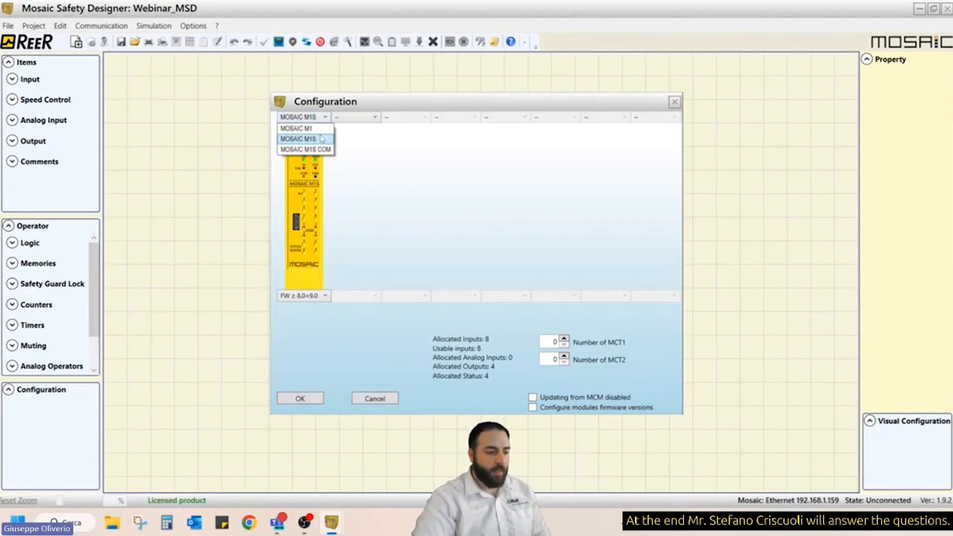
pyautogui.click(327, 153)
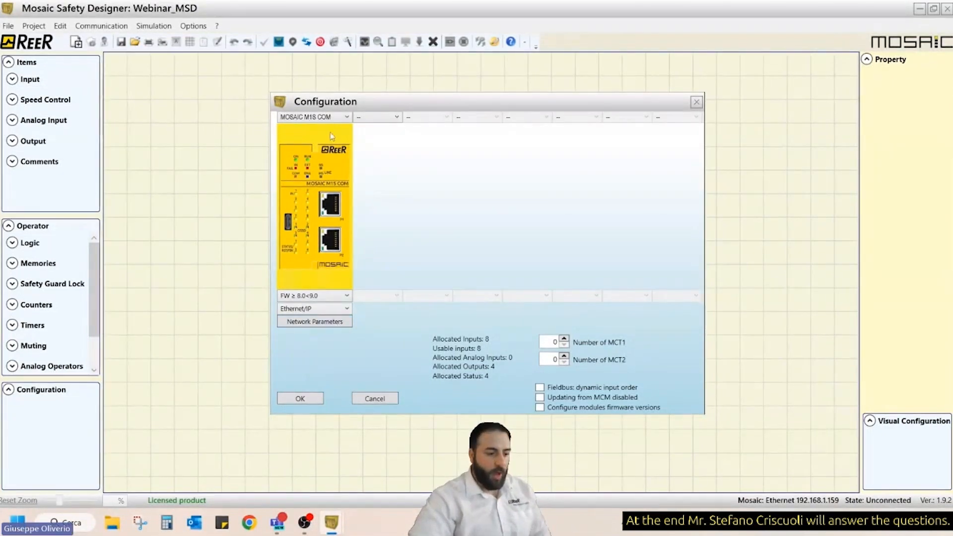
pyautogui.click(396, 117)
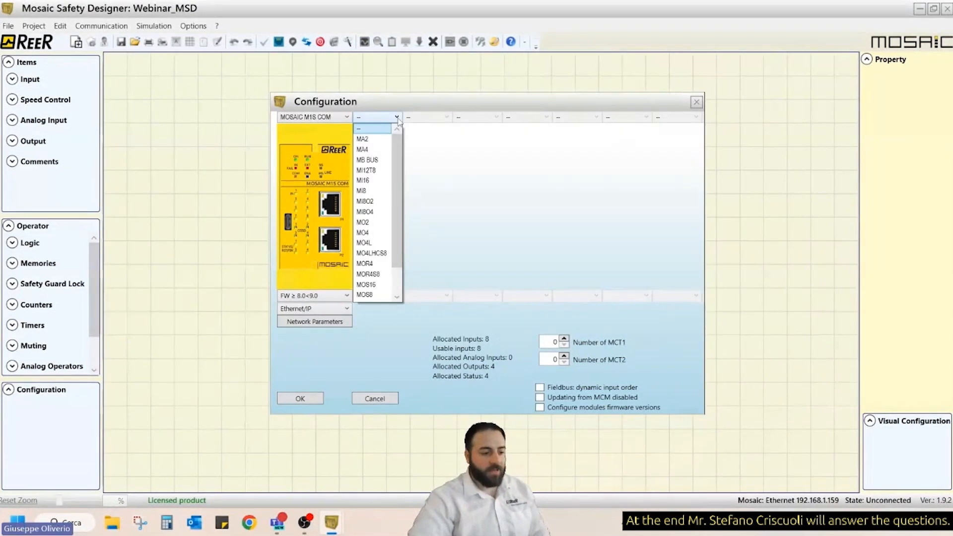
pyautogui.click(370, 212)
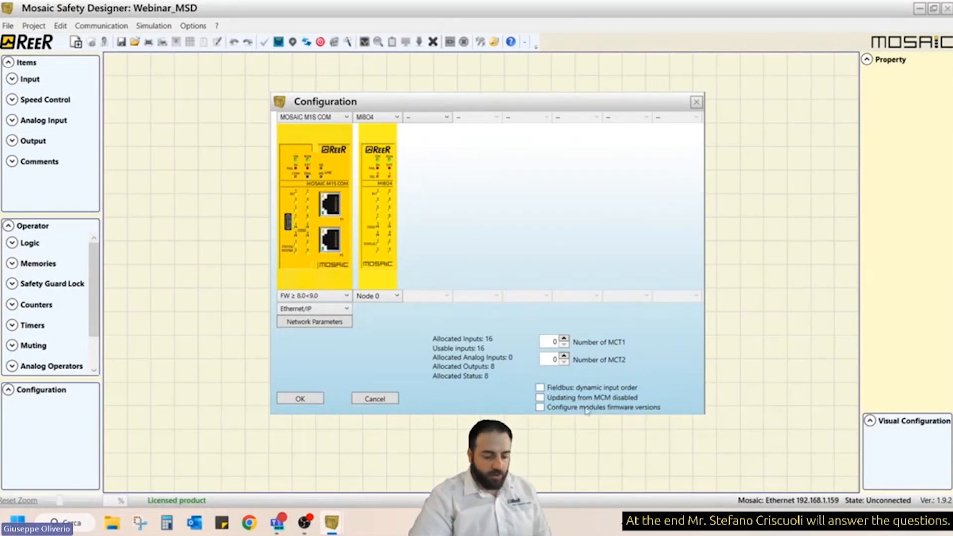
# - Enable configuring of module firmware versions, choose 0.3 for the MI8O4, and disable the option again
pyautogui.click(548, 408)
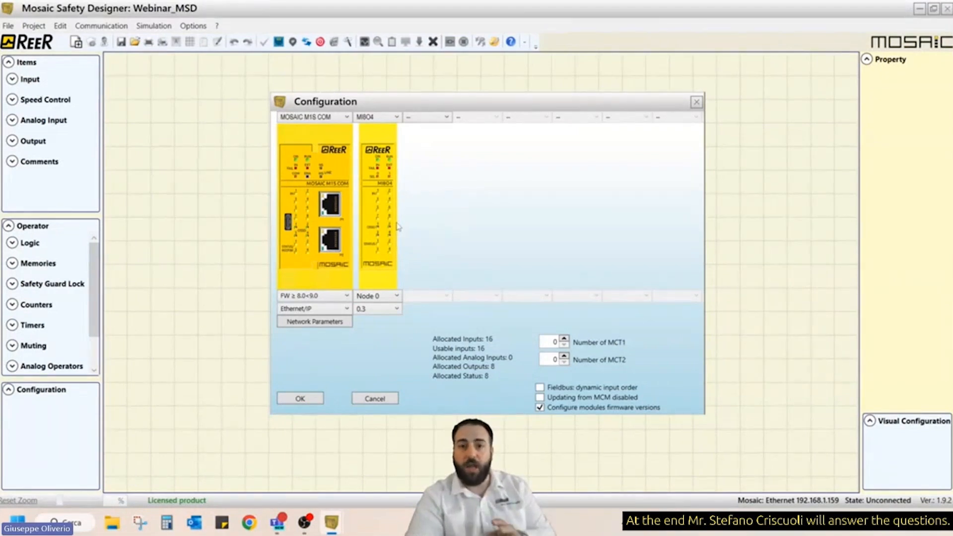
pyautogui.click(370, 309)
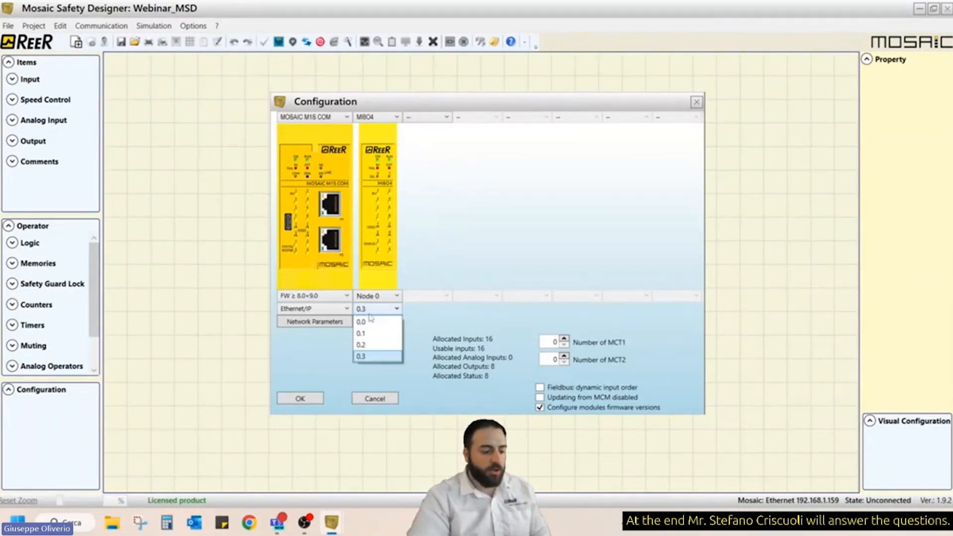
pyautogui.click(379, 359)
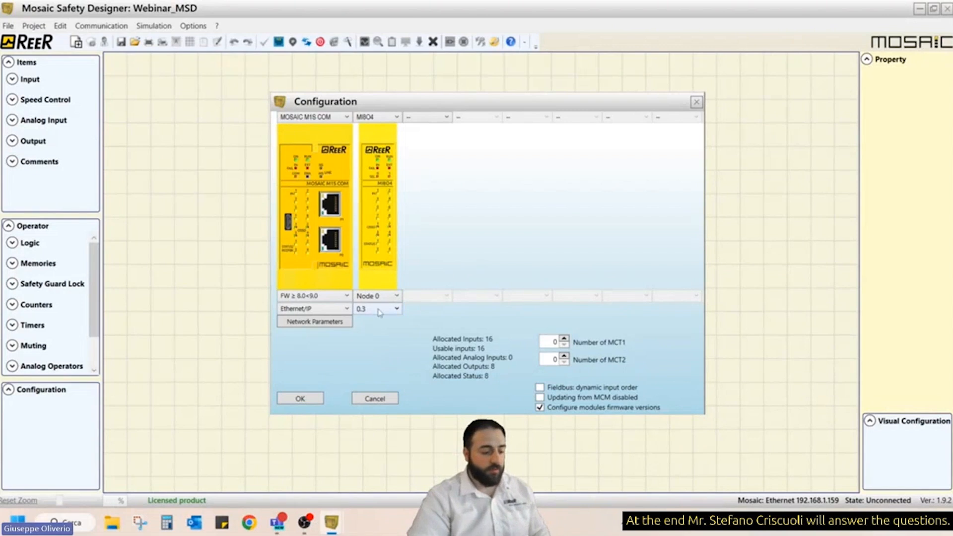
pyautogui.click(540, 409)
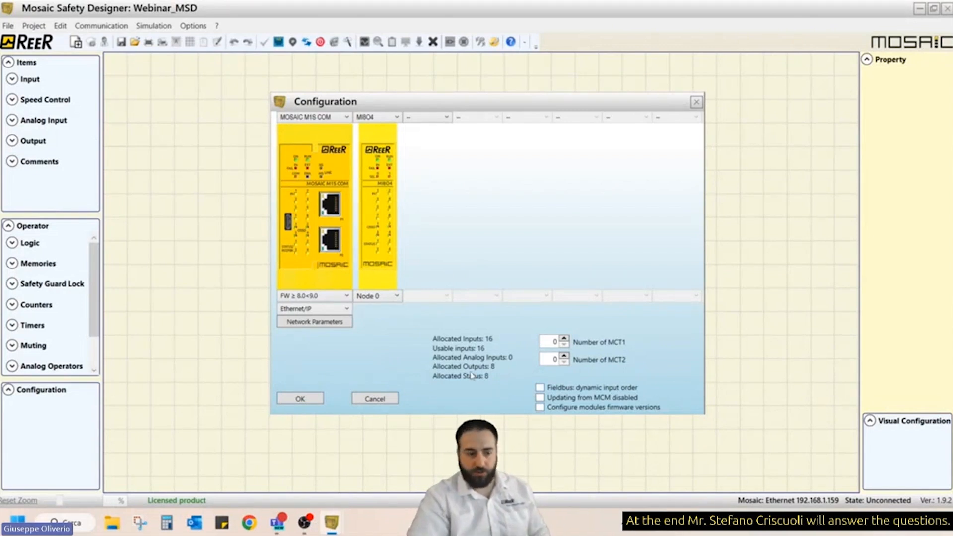
# - Apply the hardware configuration with the MOSAIC M1S COM and MI8O4 modules
pyautogui.click(305, 400)
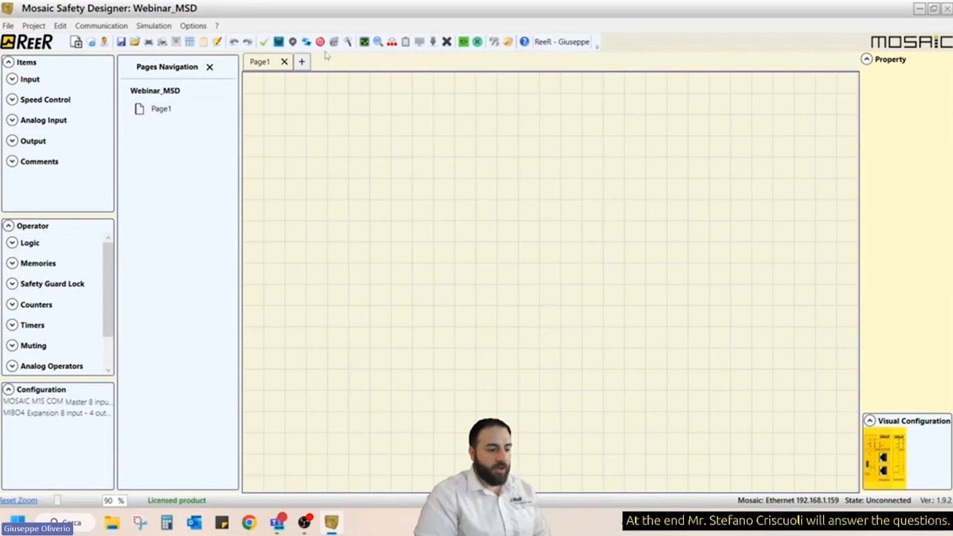
# - Add three more pages to the project and close them, leaving only Page1 open
pyautogui.click(301, 61)
pyautogui.click(352, 61)
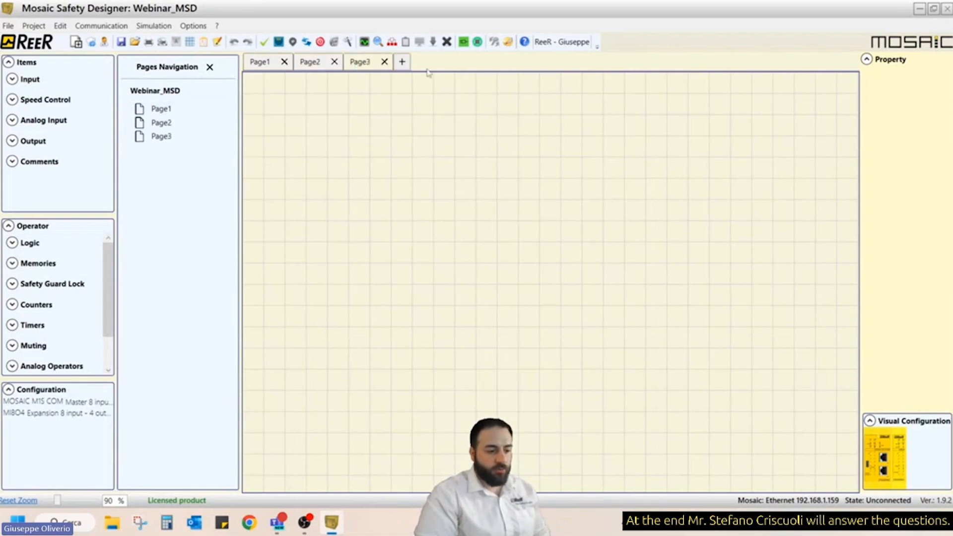
pyautogui.click(402, 62)
pyautogui.click(335, 62)
pyautogui.click(334, 63)
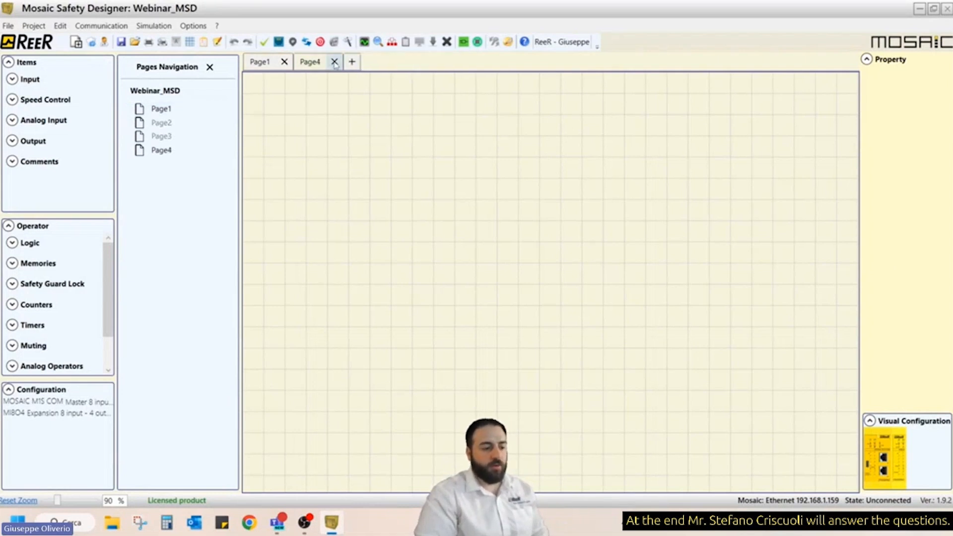
pyautogui.click(335, 62)
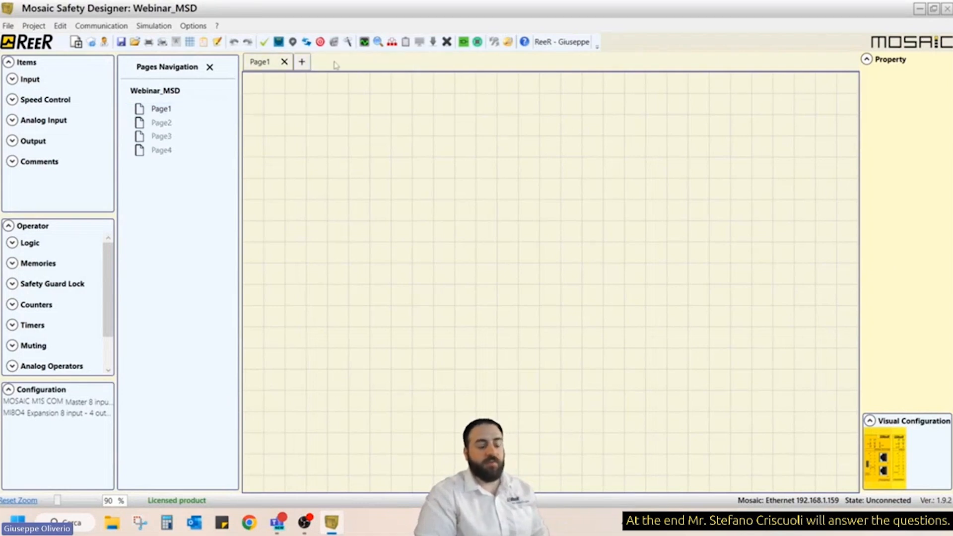
# - Delete the closed pages Page4, Page3 and Page2 from the project
pyautogui.rightClick(163, 152)
pyautogui.click(197, 217)
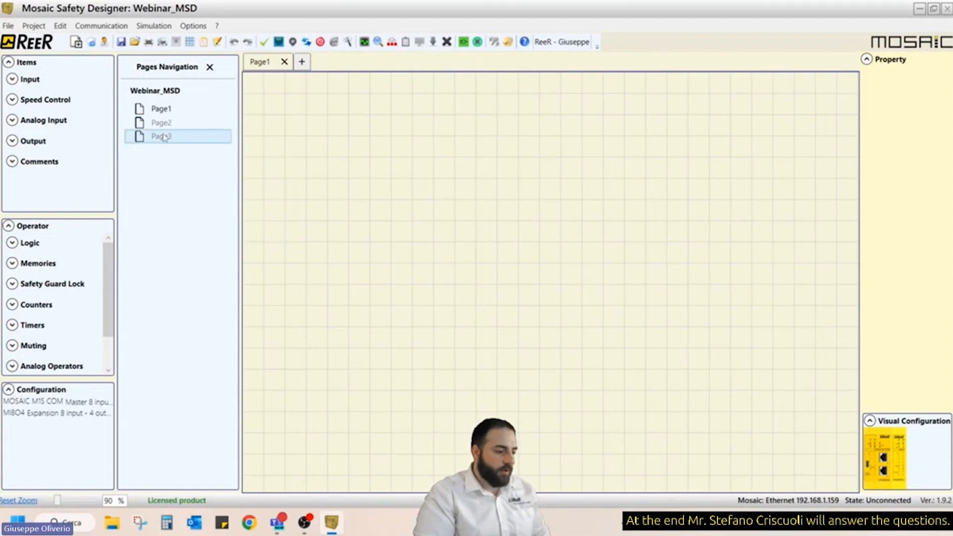
pyautogui.rightClick(162, 135)
pyautogui.click(201, 198)
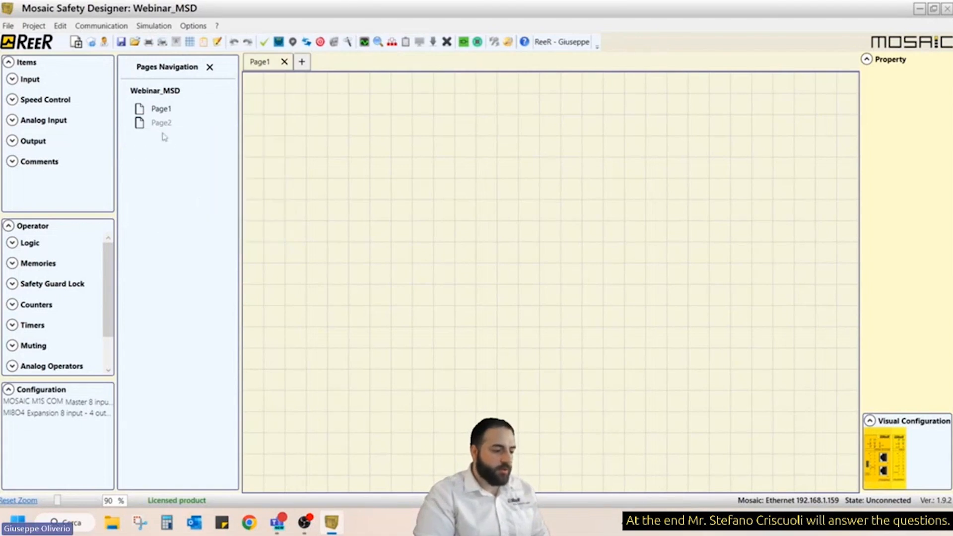
pyautogui.rightClick(152, 124)
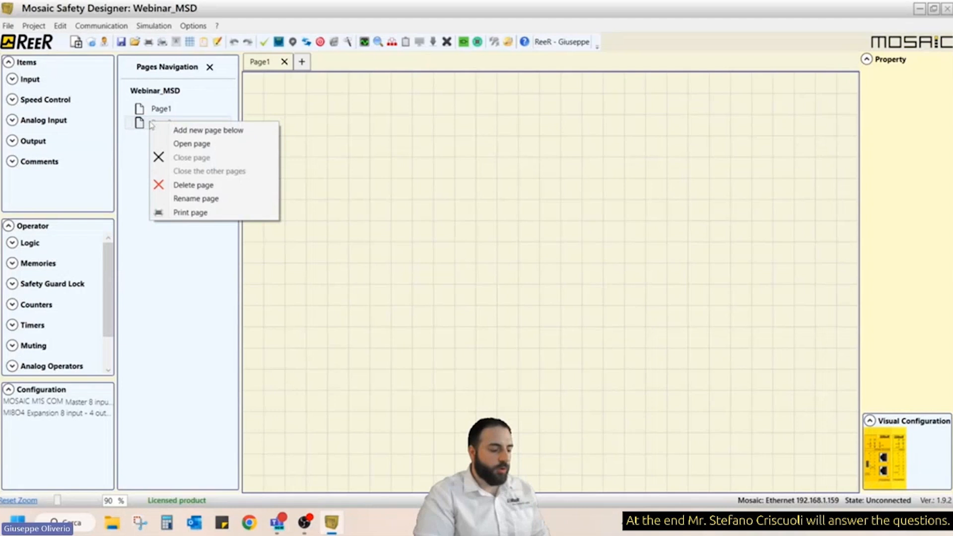
pyautogui.click(192, 185)
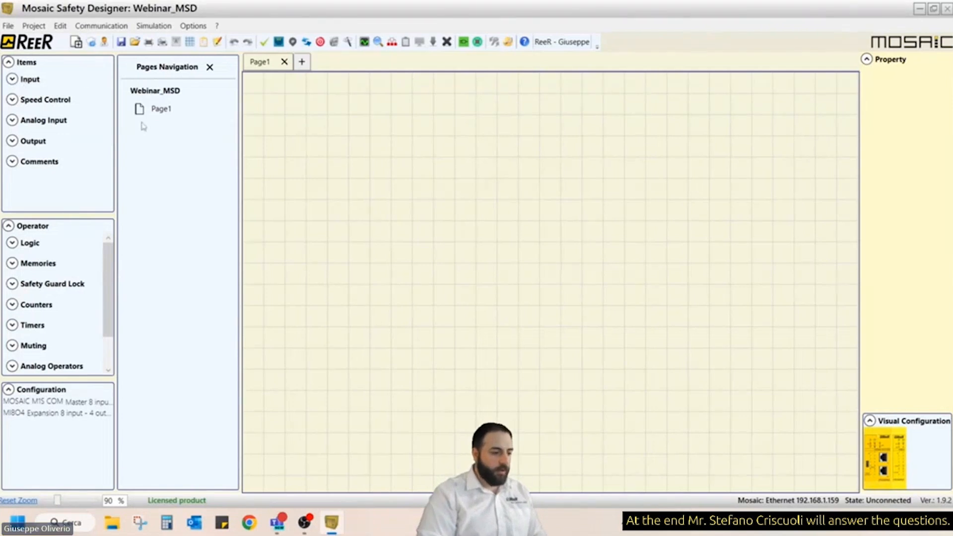
# - Rename Page1 of the project as INPUT
pyautogui.rightClick(155, 115)
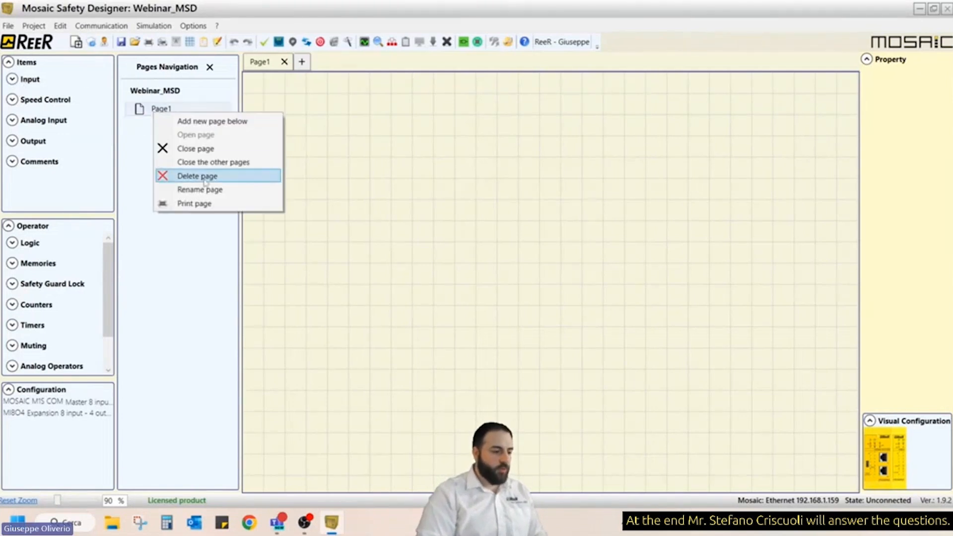
pyautogui.click(216, 192)
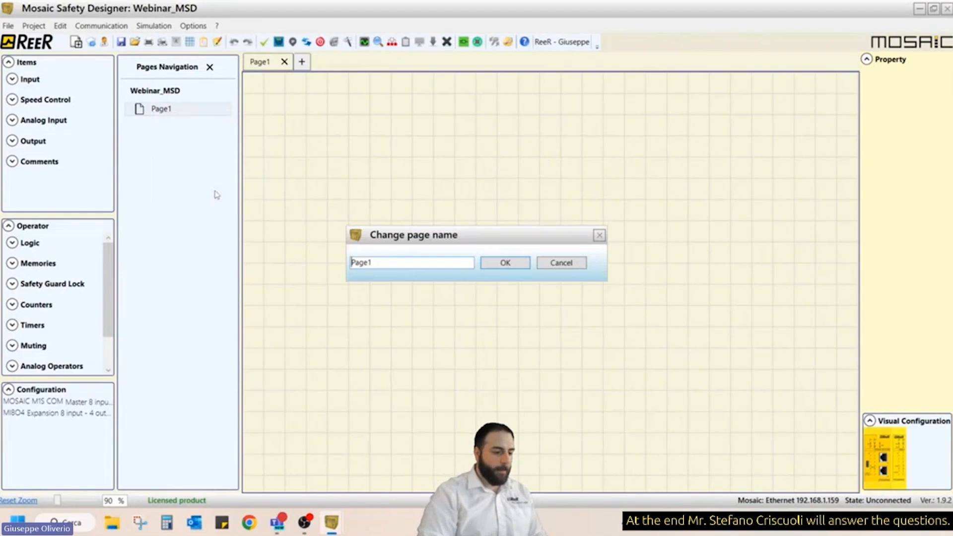
pyautogui.write('INPU')
pyautogui.press('BackSpace')
pyautogui.press('BackSpace')
pyautogui.write('PUT')
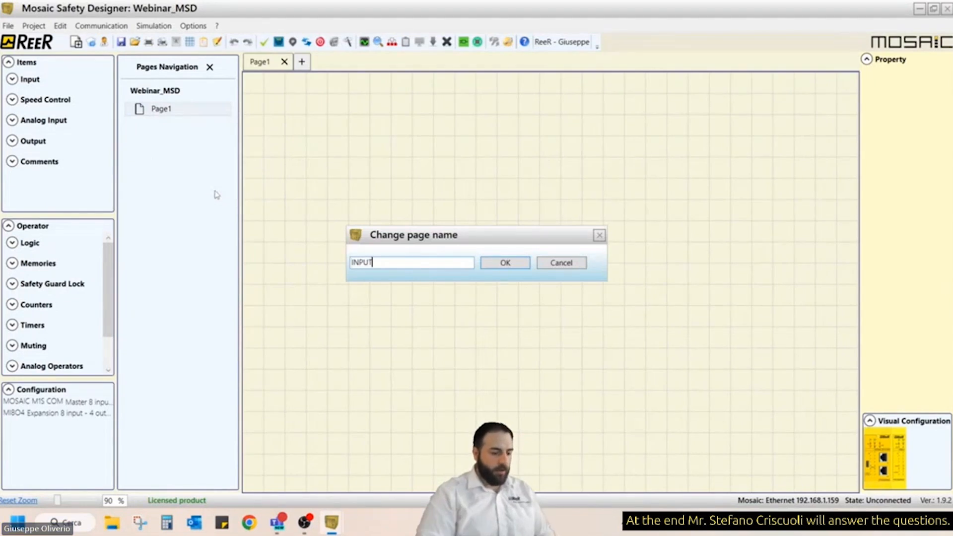
pyautogui.click(499, 265)
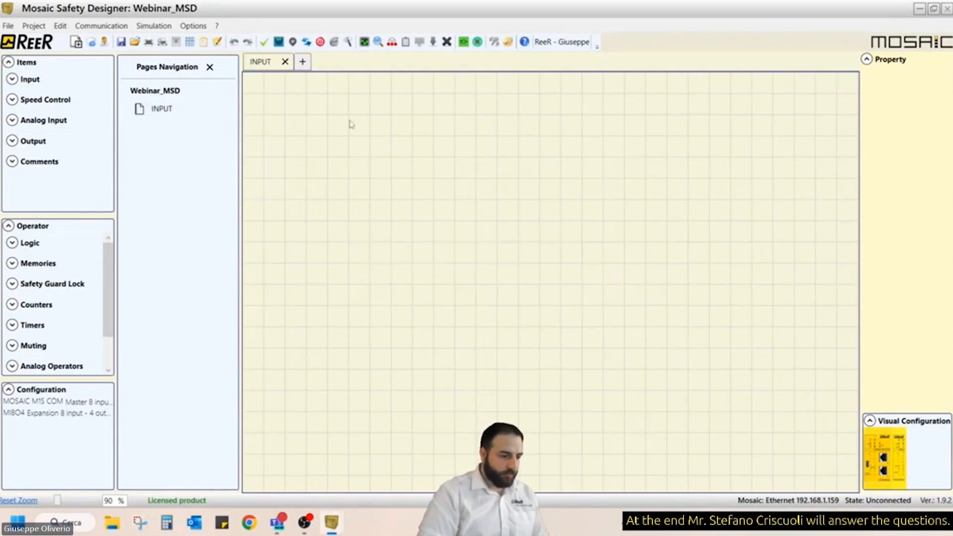
# - Add a second page to the project and rename it LOGIC
pyautogui.click(302, 62)
pyautogui.rightClick(154, 124)
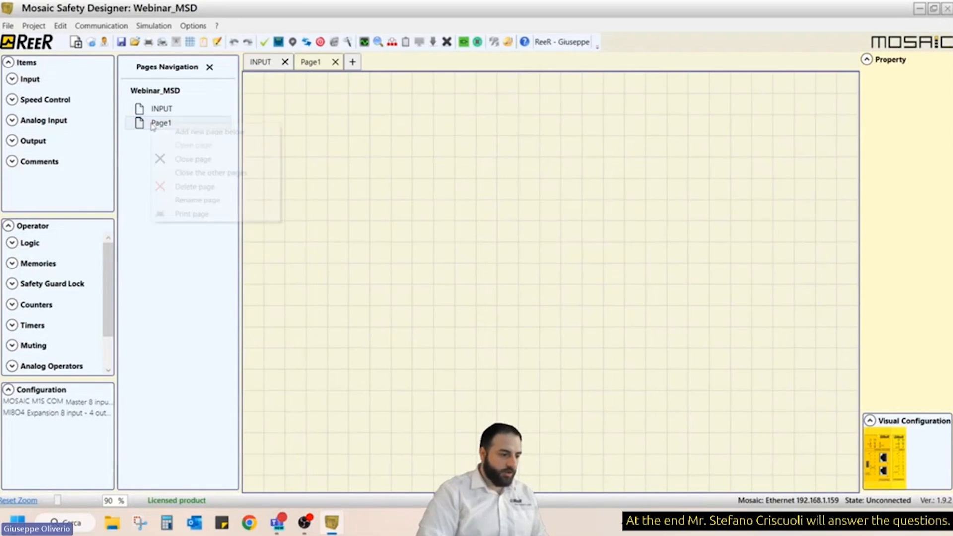
pyautogui.click(218, 201)
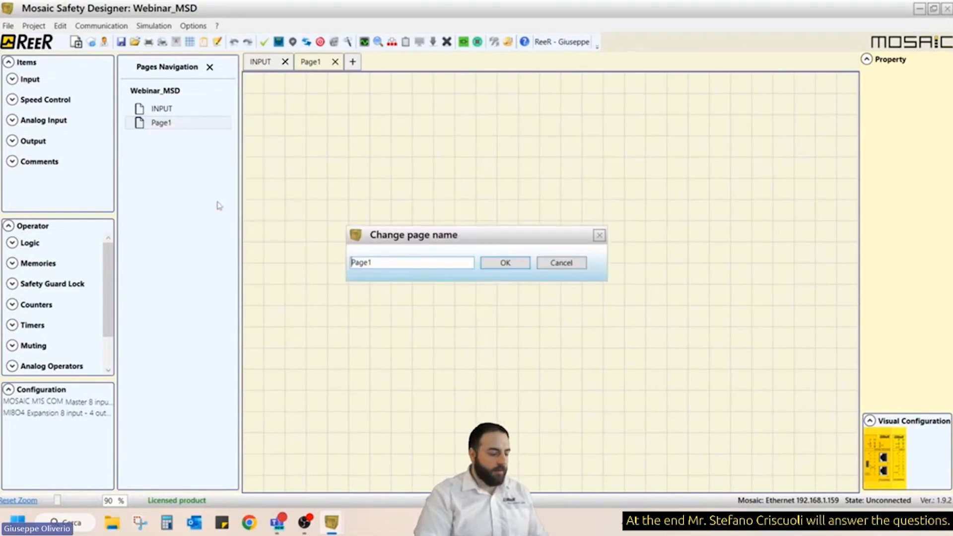
pyautogui.write('LOGIC')
pyautogui.press('Return')
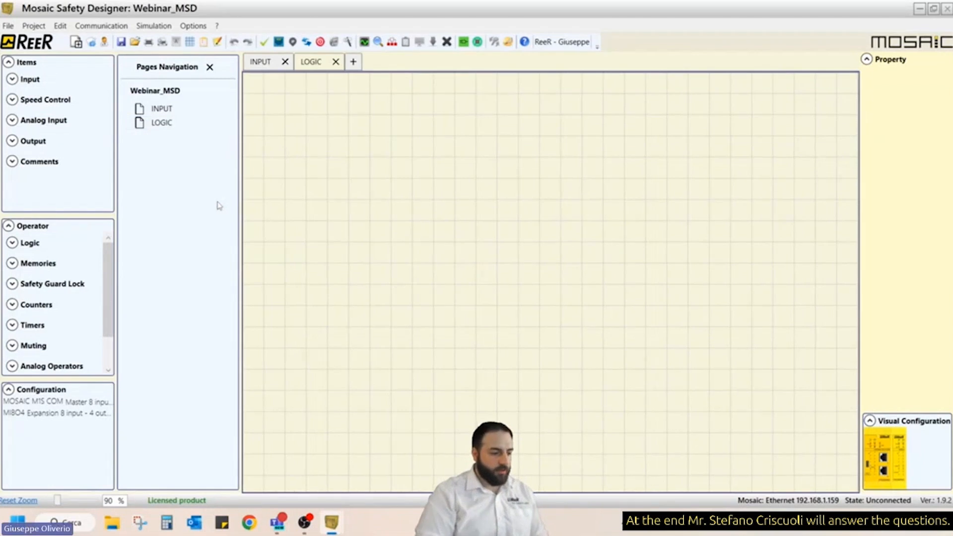
# - Add a page below LOGIC and rename it OUTPUT
pyautogui.rightClick(171, 121)
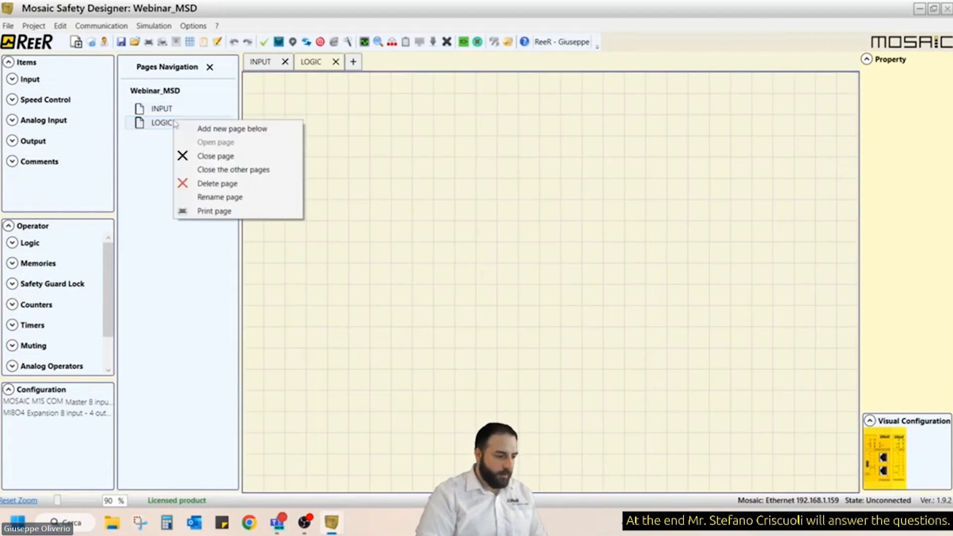
pyautogui.click(218, 129)
pyautogui.rightClick(161, 137)
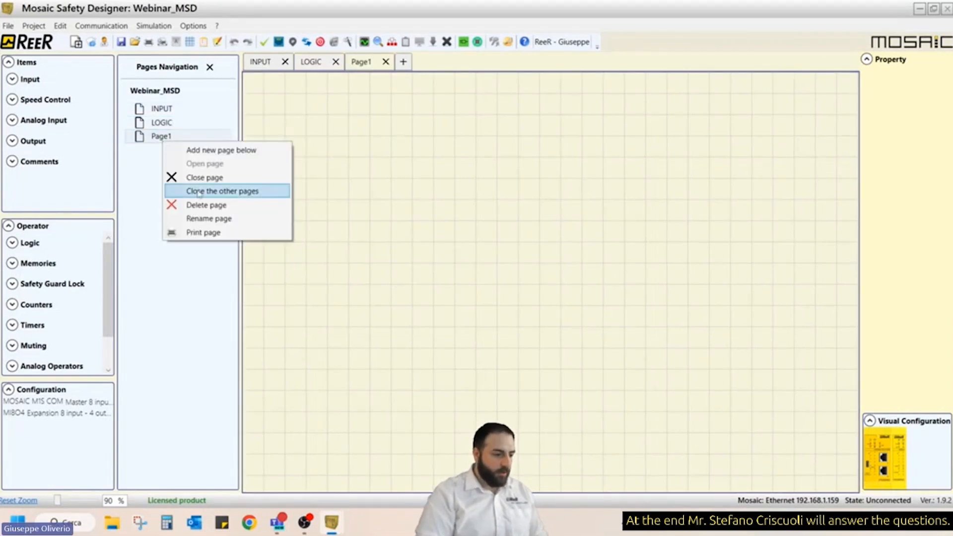
pyautogui.click(218, 223)
pyautogui.write('OUTPUT')
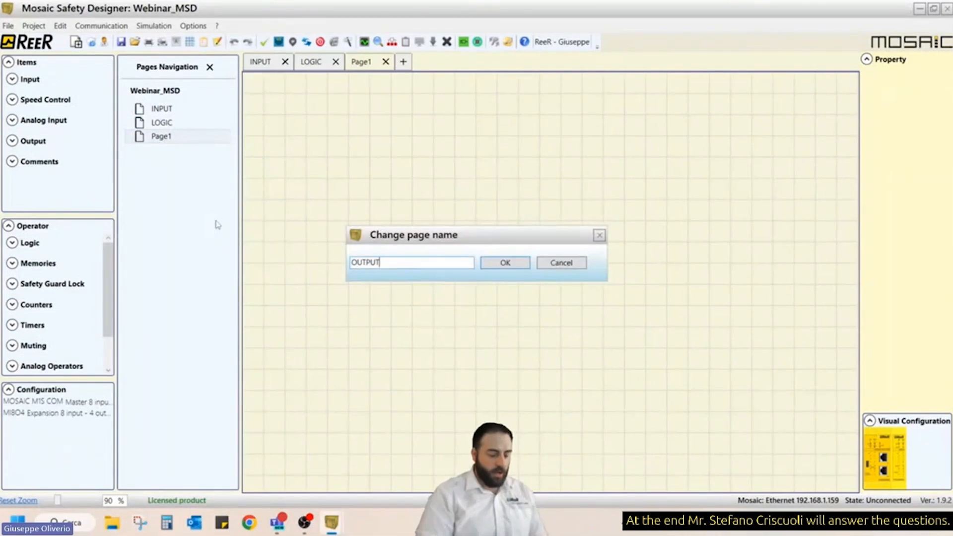
pyautogui.press('Return')
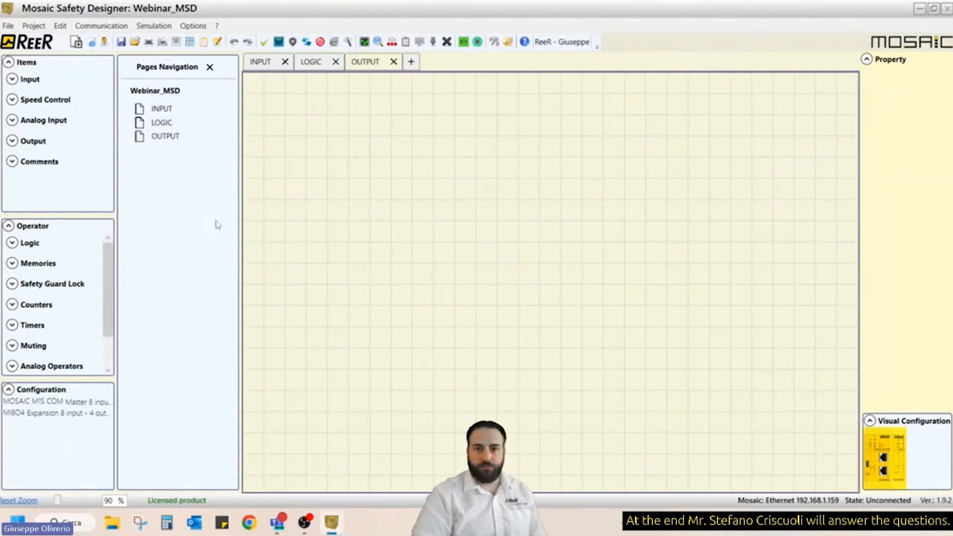
# - Place an ESPE block near the top of the INPUT page and an E-STOP block below it
pyautogui.click(270, 63)
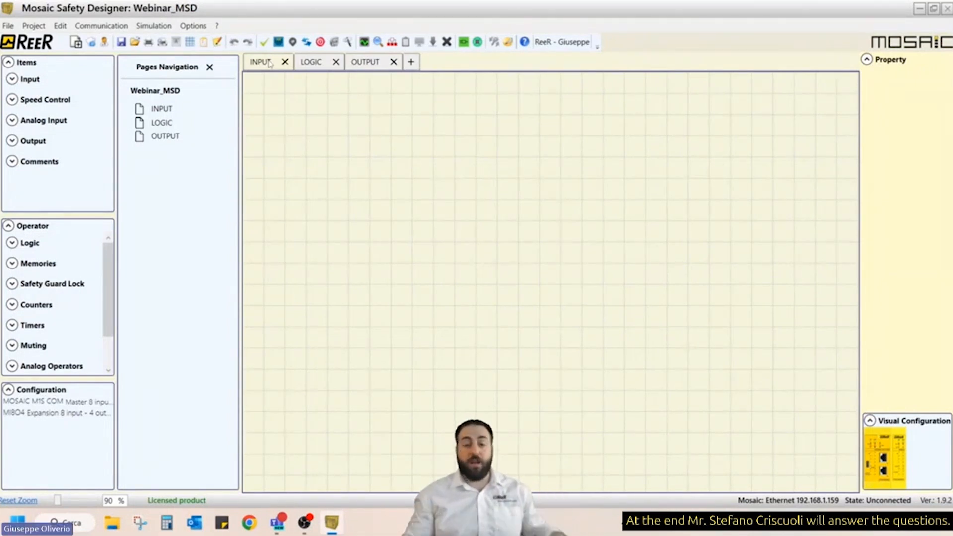
pyautogui.click(12, 80)
pyautogui.moveTo(24, 92); pyautogui.dragTo(289, 118)
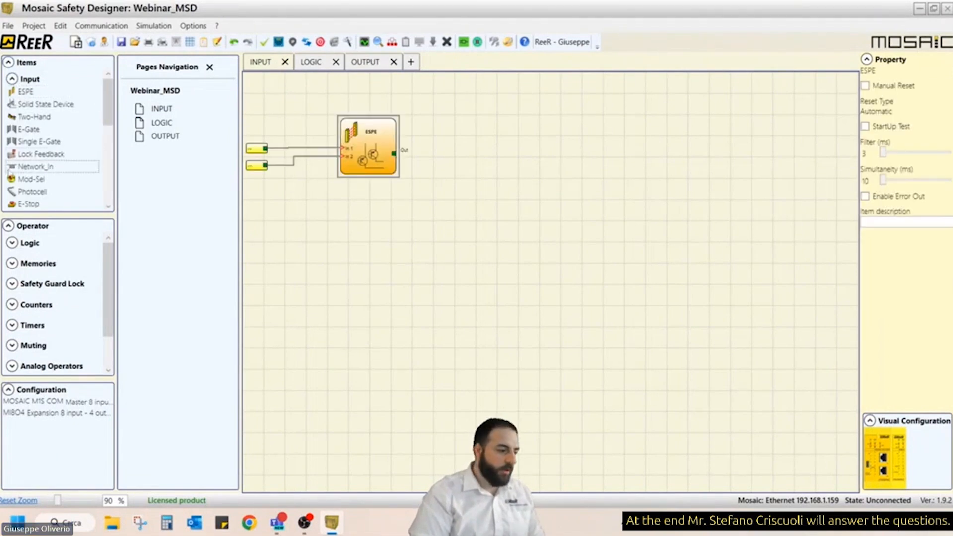
pyautogui.moveTo(29, 191); pyautogui.dragTo(341, 221)
# - Place an Rfid block below the E-STOP block and a Photocell block beneath it
pyautogui.scroll(-1, 112, 123)
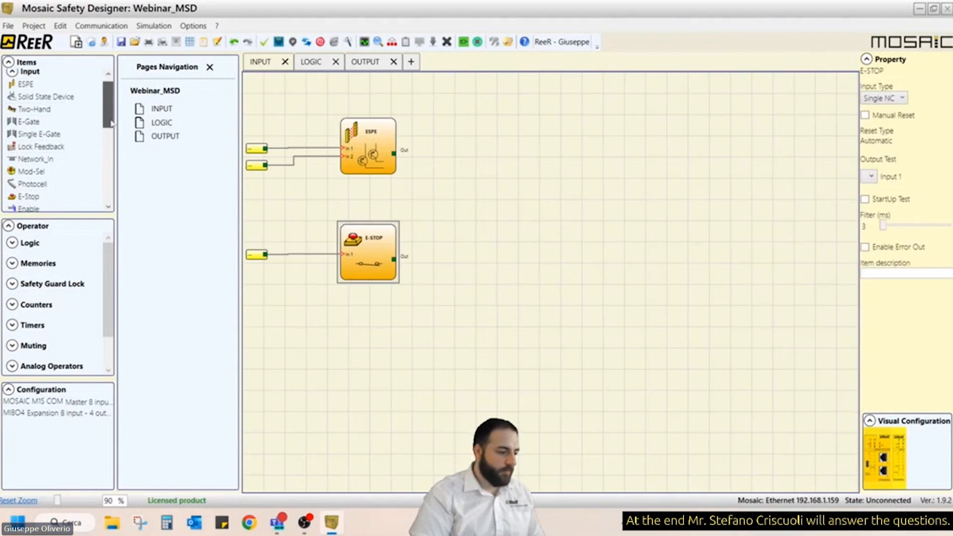
pyautogui.scroll(-3, 110, 124)
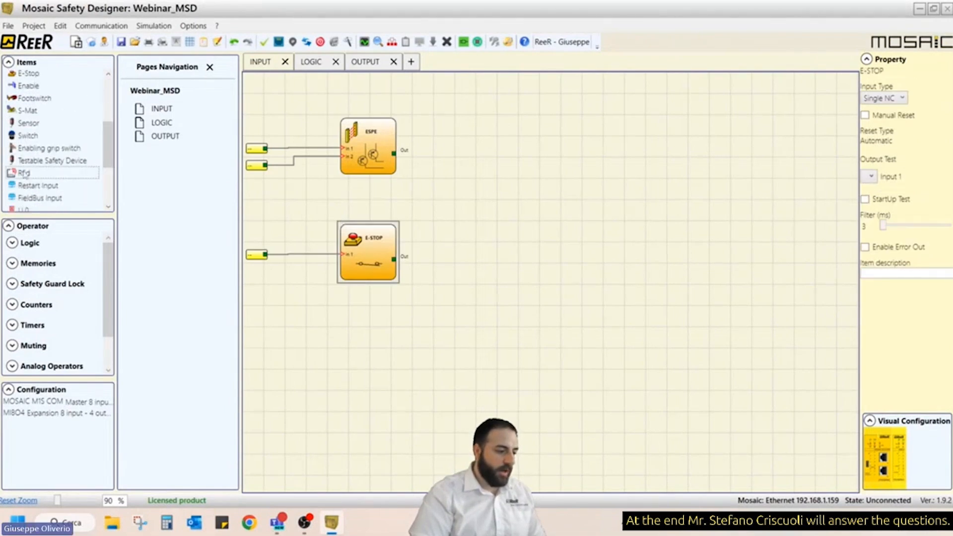
pyautogui.moveTo(23, 175); pyautogui.dragTo(342, 353)
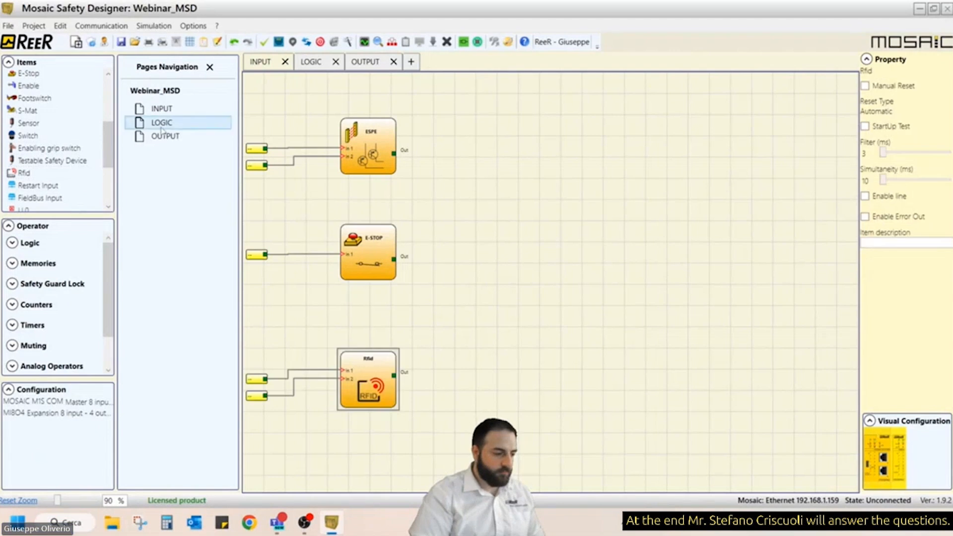
pyautogui.moveTo(109, 163); pyautogui.dragTo(109, 154)
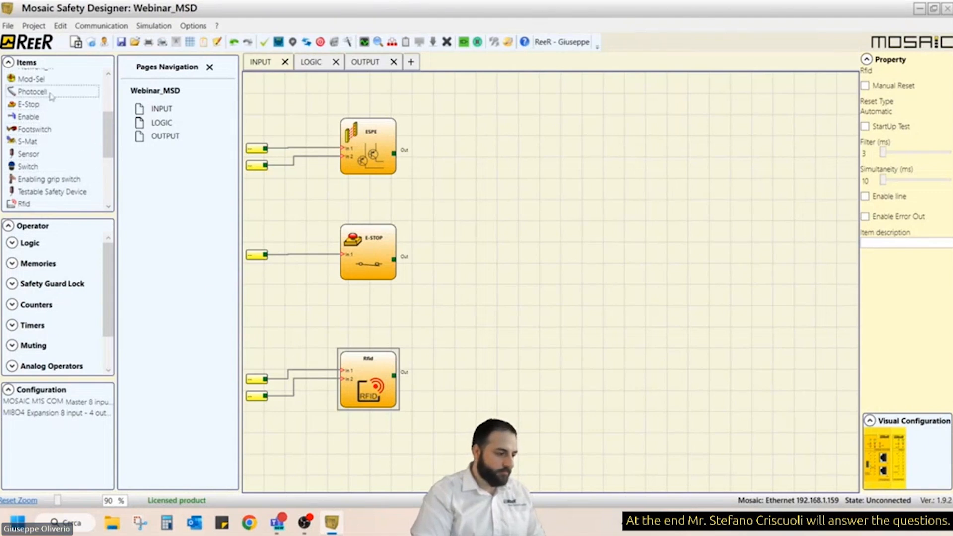
pyautogui.moveTo(355, 395); pyautogui.dragTo(299, 446)
# - Shift the input blocks on the INPUT page to make room and separate the ESPE block's two overlapping input connectors
pyautogui.hotkey('ctrl', 'a')
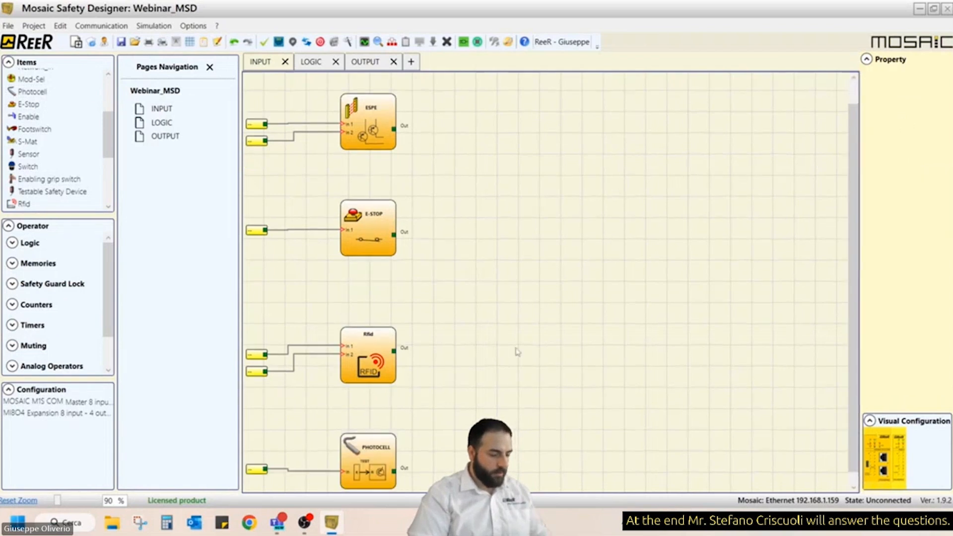
pyautogui.moveTo(343, 93); pyautogui.dragTo(353, 179)
pyautogui.scroll(-3, 353, 179)
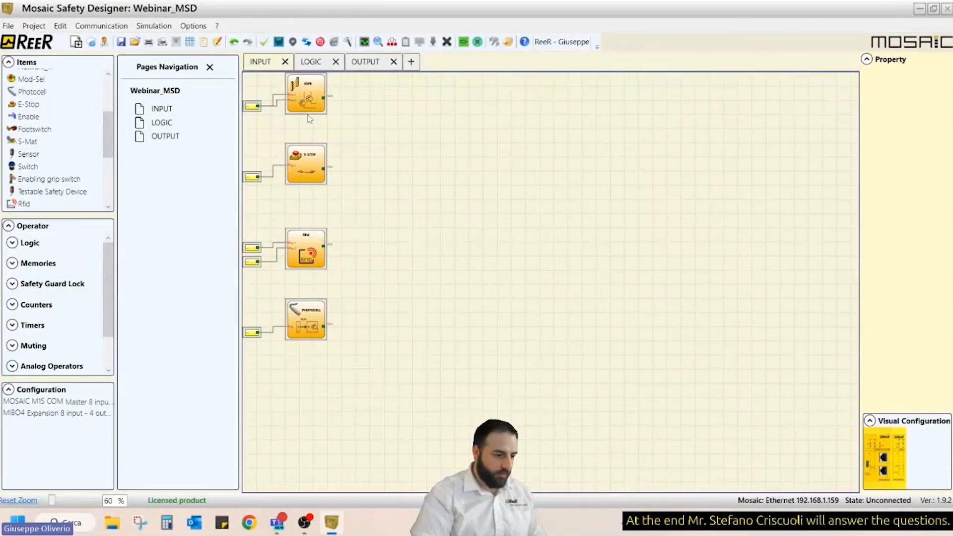
pyautogui.moveTo(303, 100); pyautogui.dragTo(249, 95)
pyautogui.click(398, 149)
pyautogui.click(249, 122)
pyautogui.moveTo(251, 133); pyautogui.dragTo(247, 105)
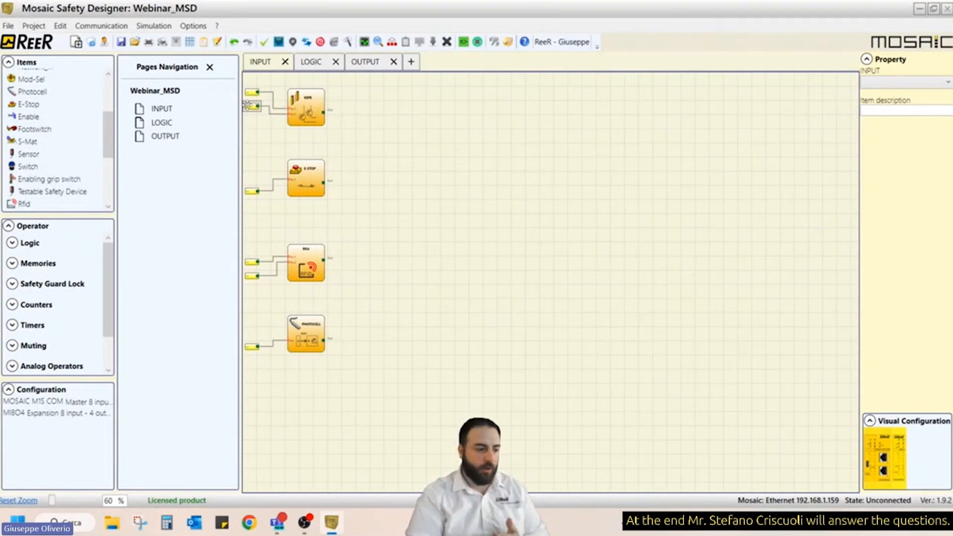
# - Give the ESPE block the item description Light Curtain
pyautogui.scroll(3, 246, 105)
pyautogui.click(333, 124)
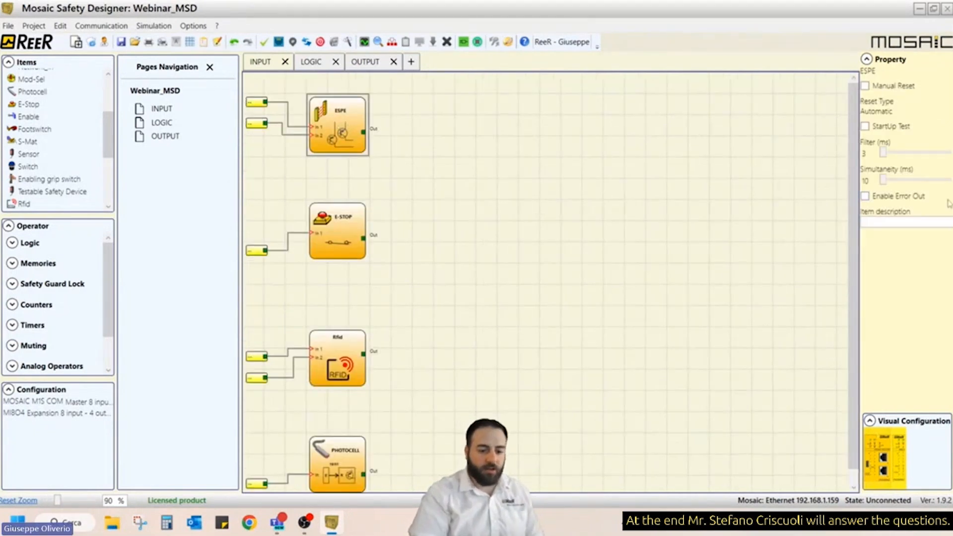
pyautogui.click(905, 224)
pyautogui.write('ight Curtain')
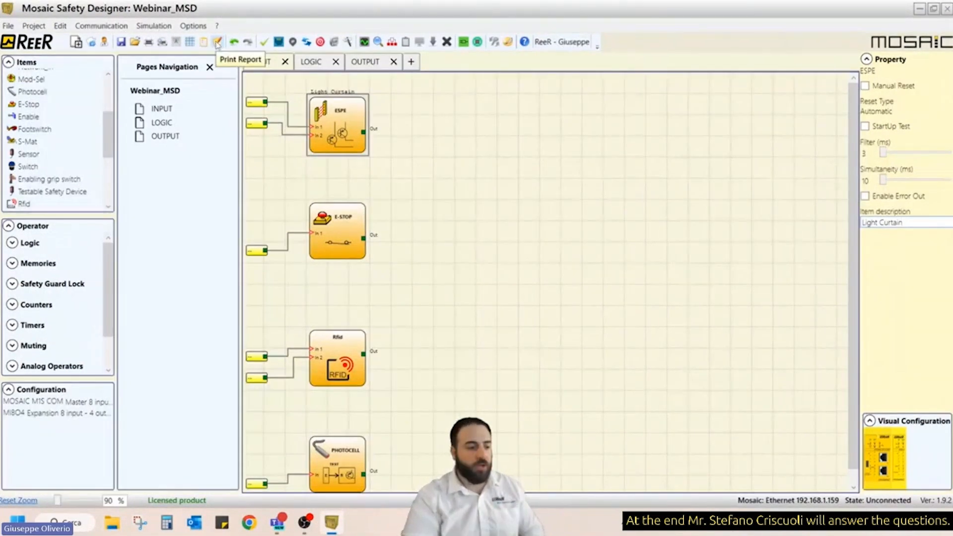
# - Set the E-STOP block's input type to Double NC and move the block slightly closer to its input connectors
pyautogui.click(334, 244)
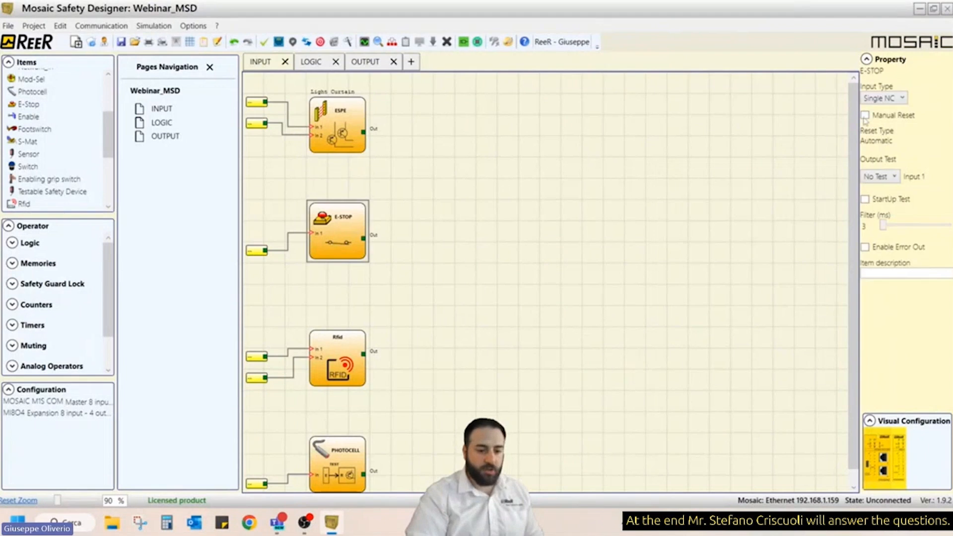
pyautogui.click(901, 98)
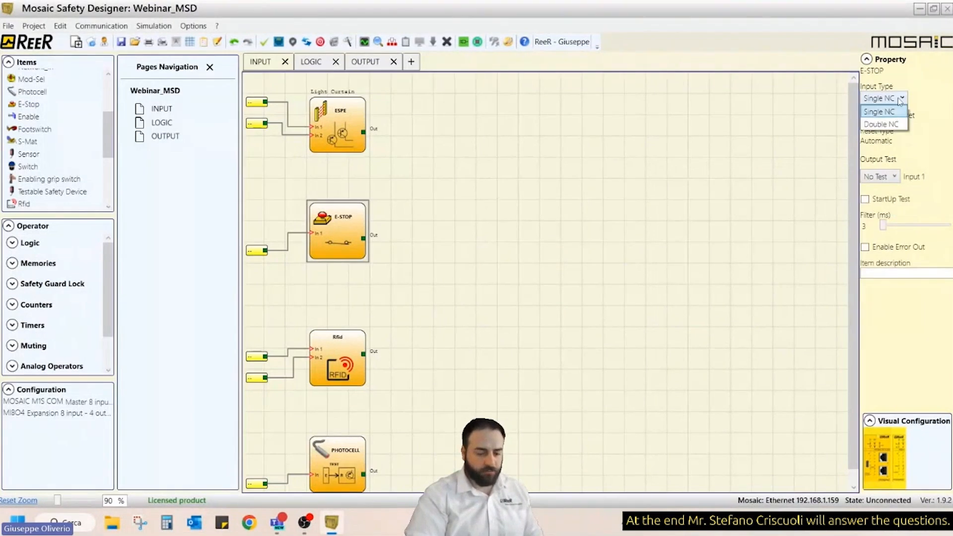
pyautogui.click(882, 124)
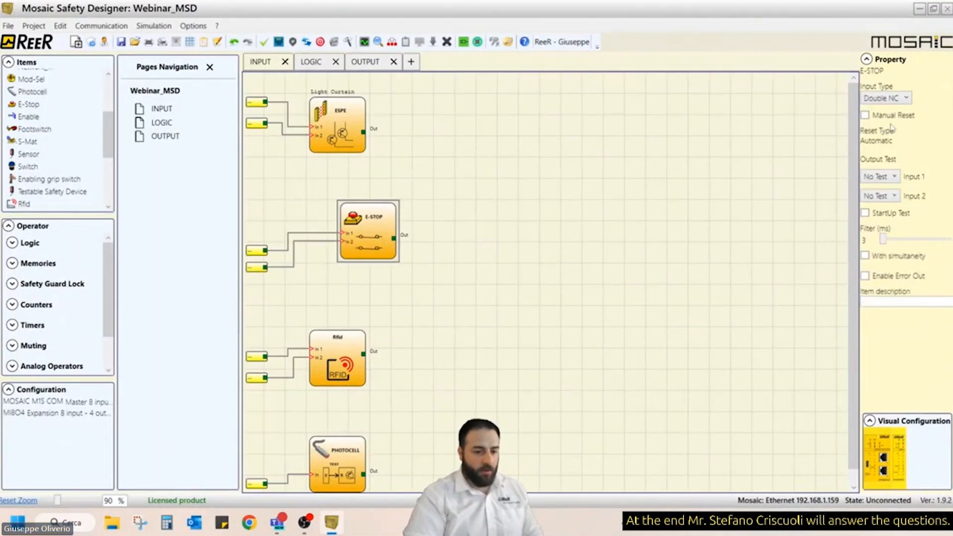
pyautogui.click(325, 128)
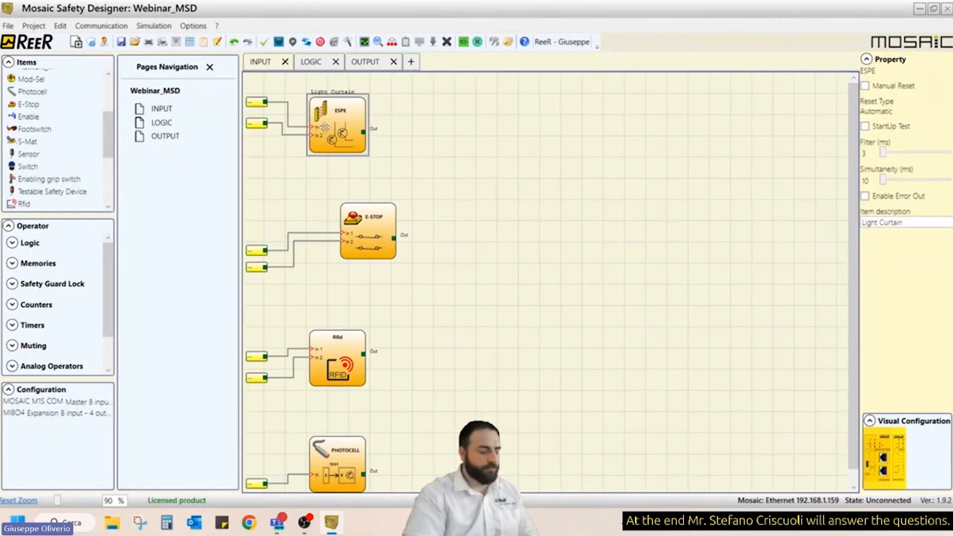
pyautogui.moveTo(375, 218); pyautogui.dragTo(366, 218)
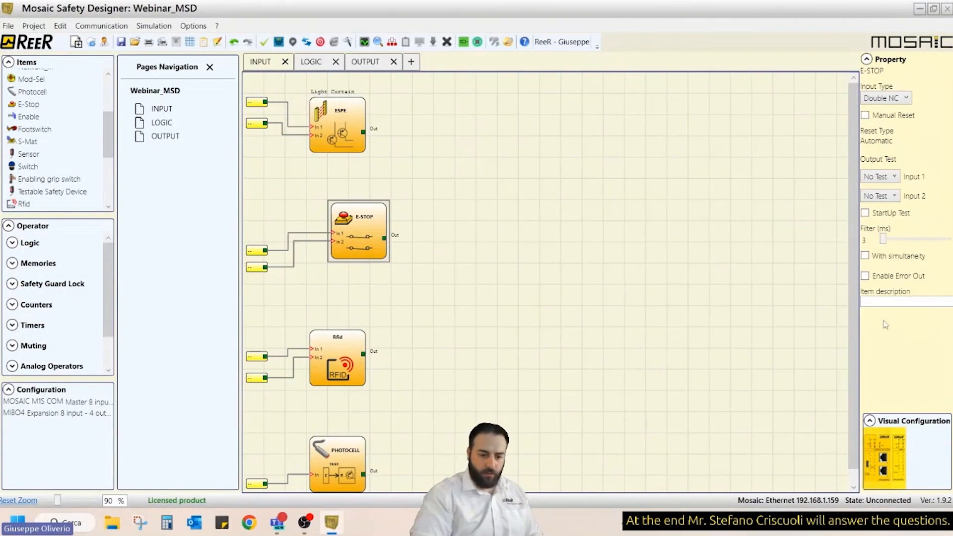
# - Describe the E-STOP block as Emergency Stop and the Rfid block as RFID
pyautogui.click(889, 301)
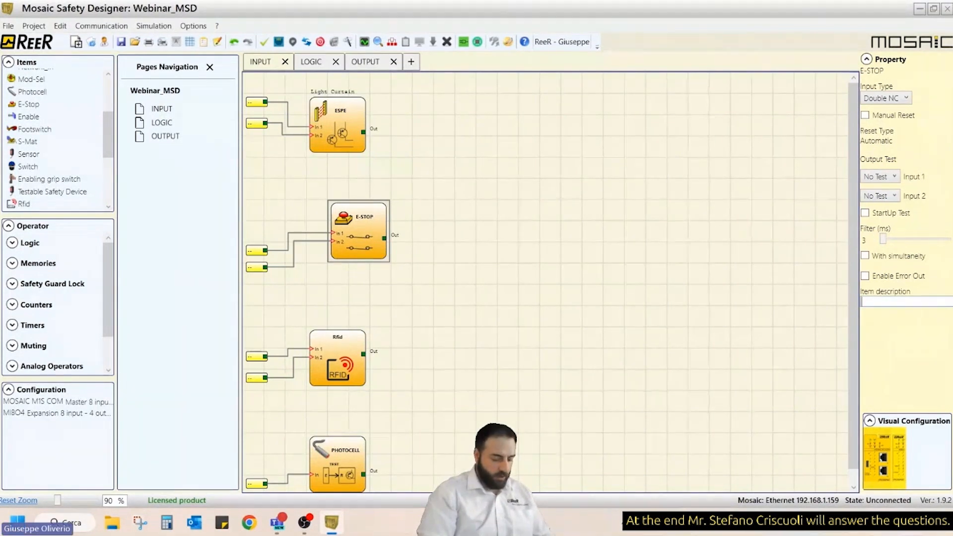
pyautogui.write('Emergency Stop')
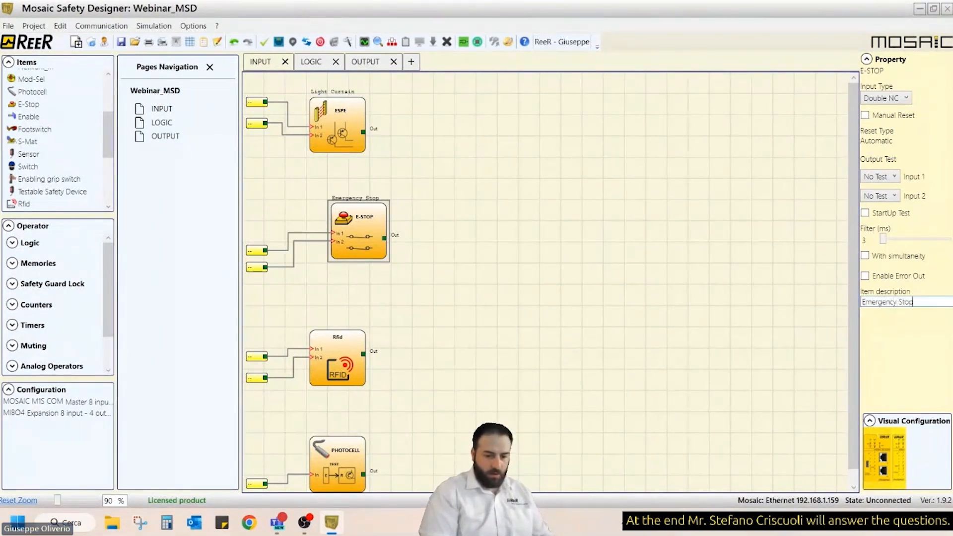
pyautogui.click(335, 380)
pyautogui.click(903, 244)
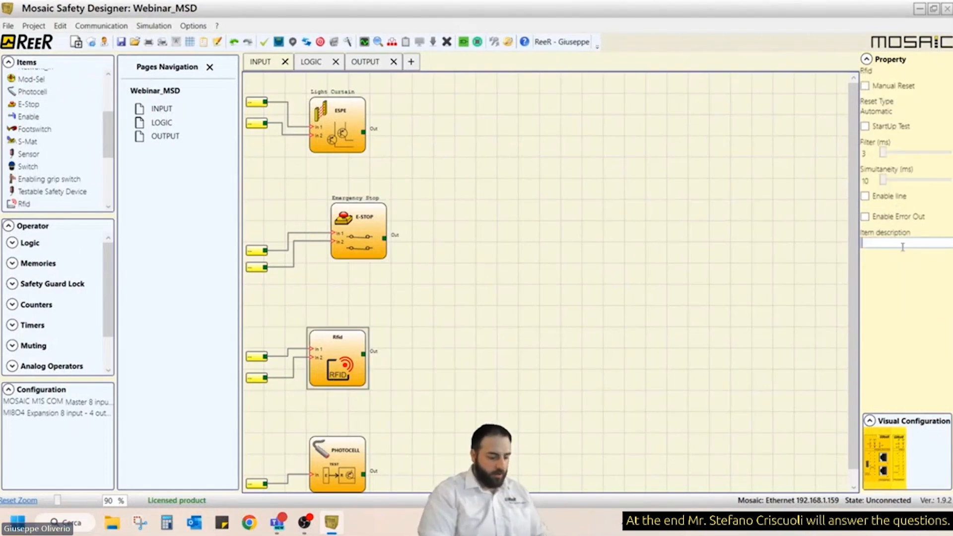
pyautogui.write('RFID')
# - Give the Photocell block the item description Type 2 Photocell
pyautogui.click(333, 461)
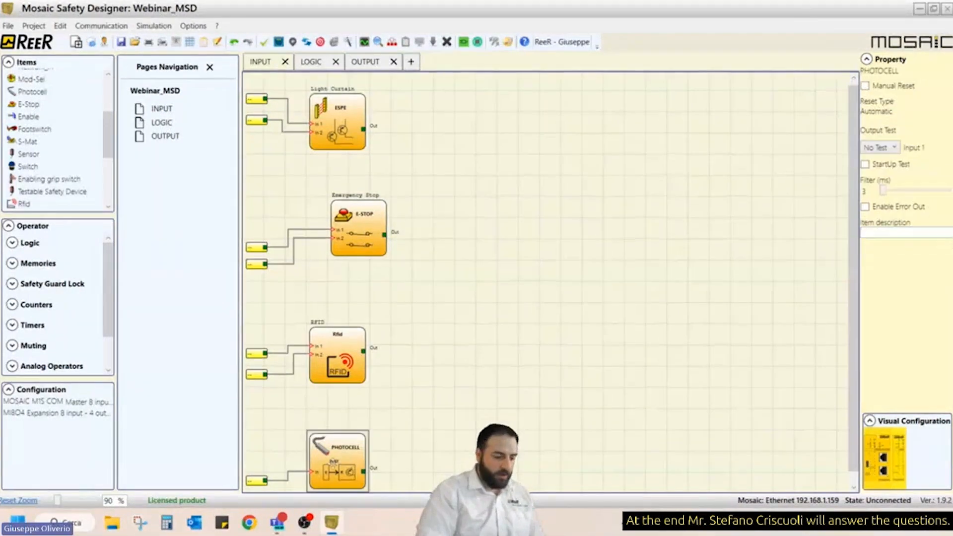
pyautogui.click(898, 232)
pyautogui.write('Ty')
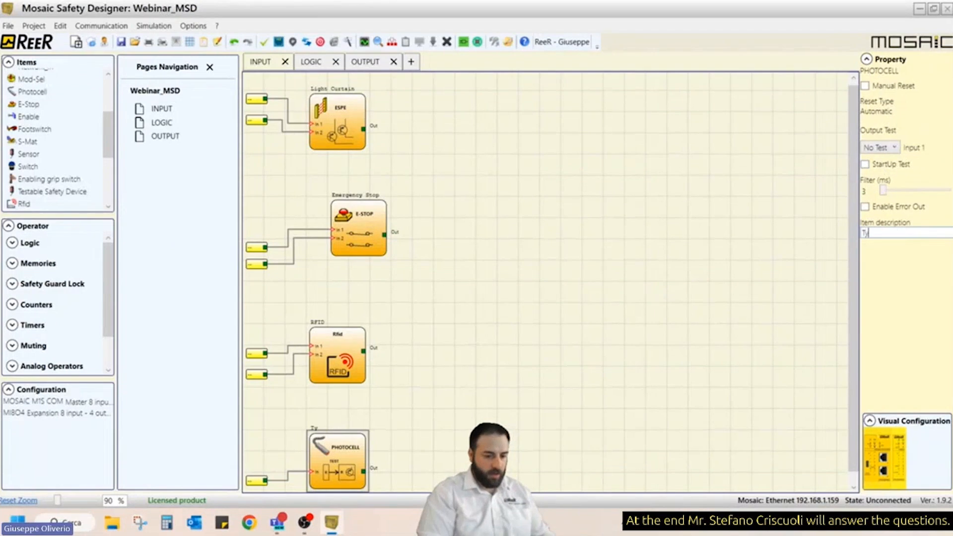
pyautogui.write('pe 2 Photoc')
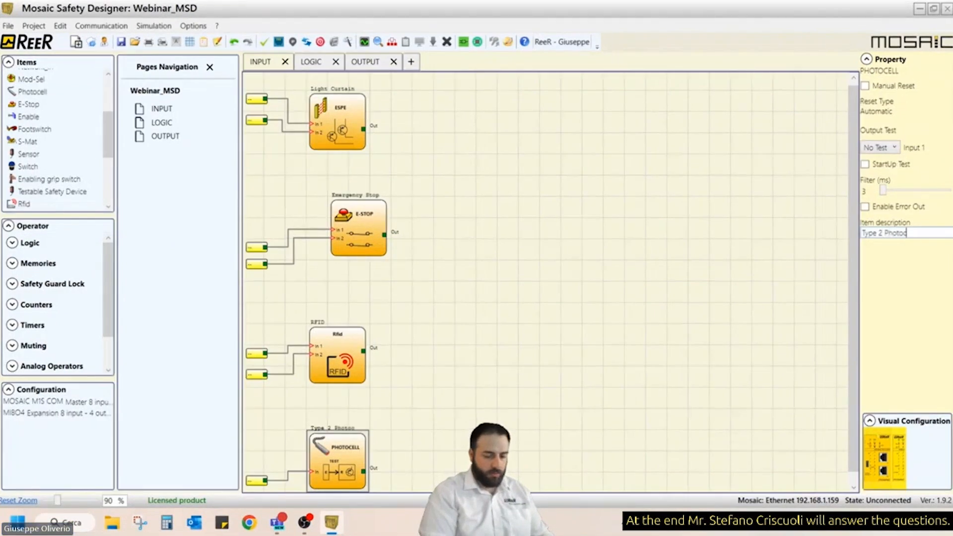
pyautogui.write('ell')
# - Move the Rfid and Photocell blocks up and line them up beneath the E-STOP block
pyautogui.click(443, 296)
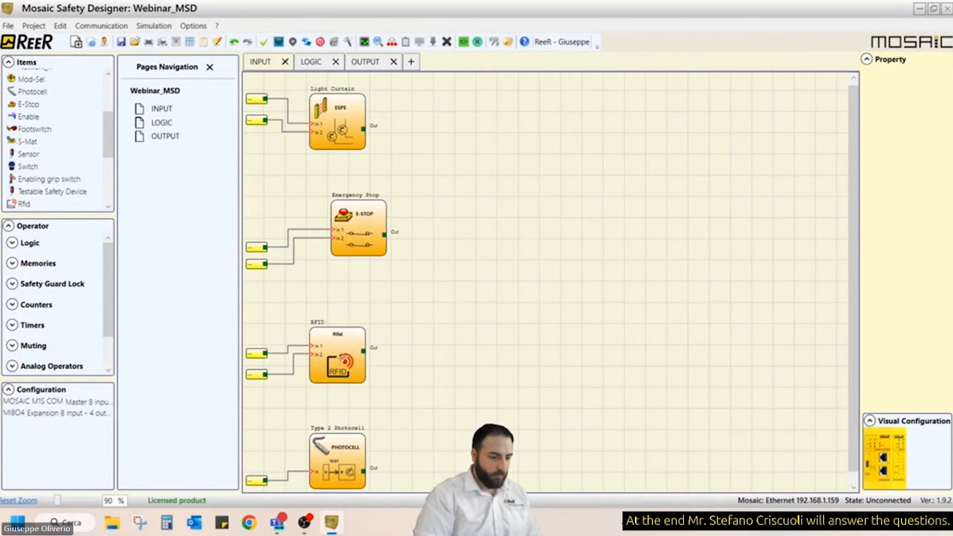
pyautogui.moveTo(344, 358); pyautogui.dragTo(344, 317)
pyautogui.moveTo(355, 460); pyautogui.dragTo(376, 395)
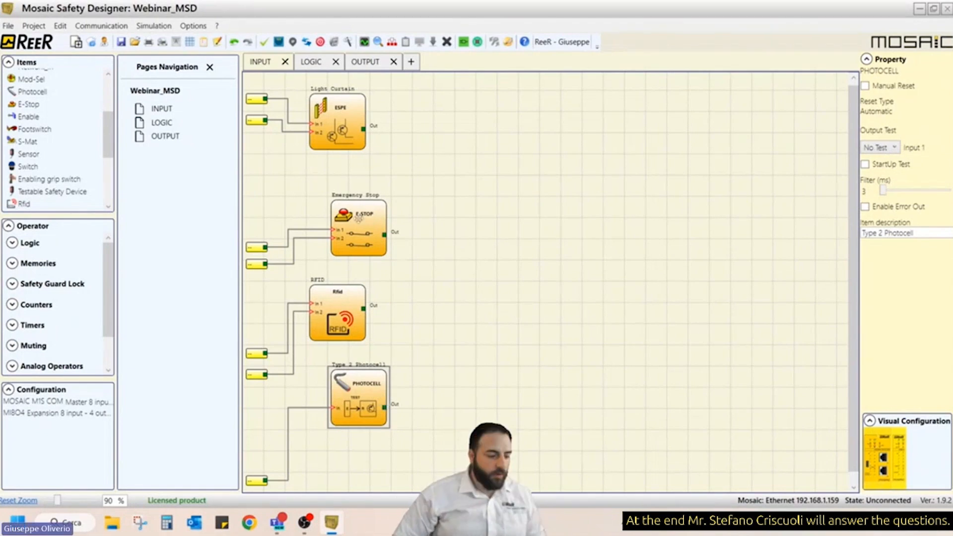
pyautogui.click(366, 219)
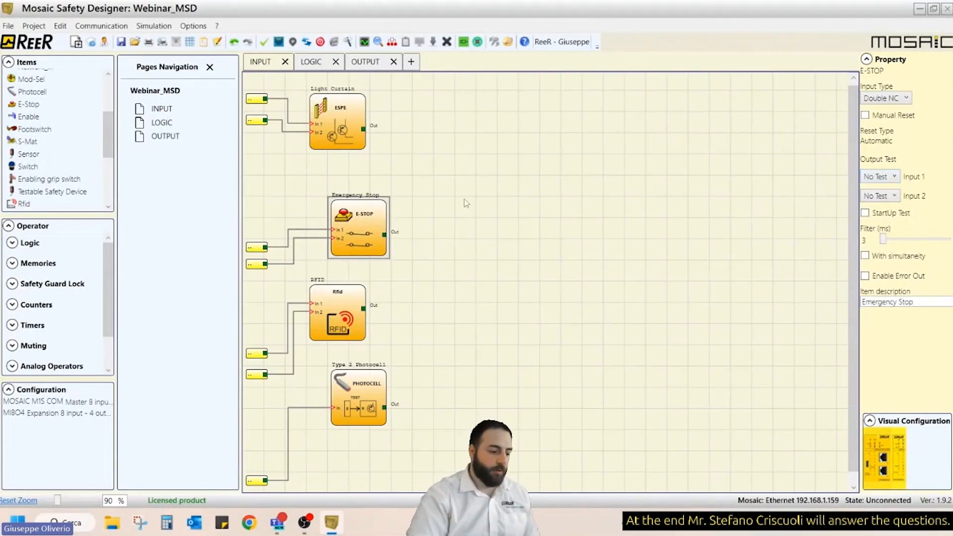
pyautogui.moveTo(345, 309); pyautogui.dragTo(365, 310)
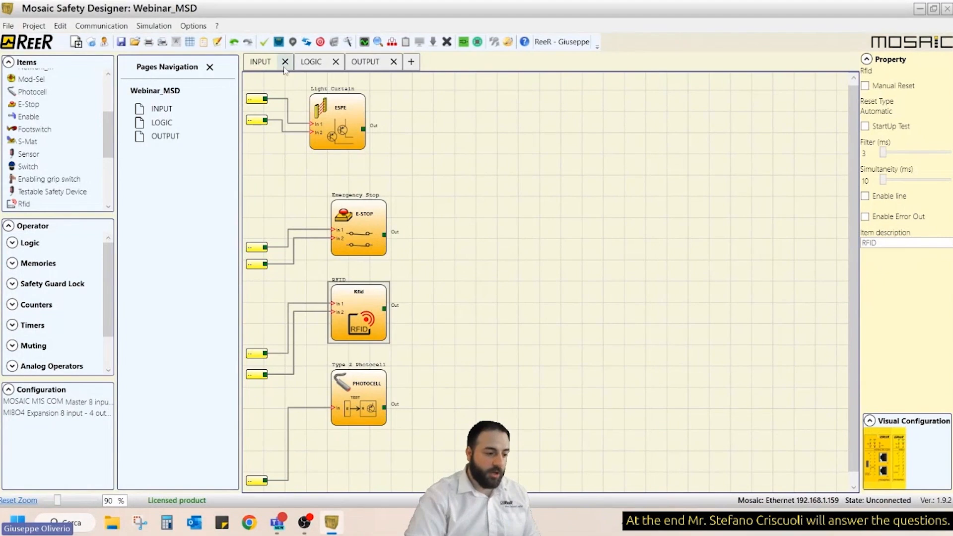
# - Select all input connectors on the INPUT page and automatically assign their pins to M1S COM
pyautogui.moveTo(291, 82); pyautogui.dragTo(219, 532)
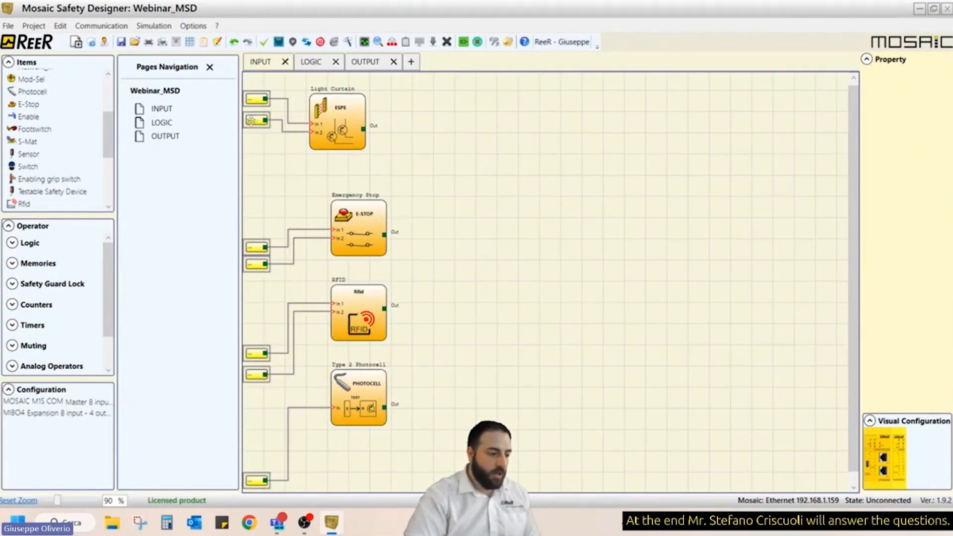
pyautogui.rightClick(254, 123)
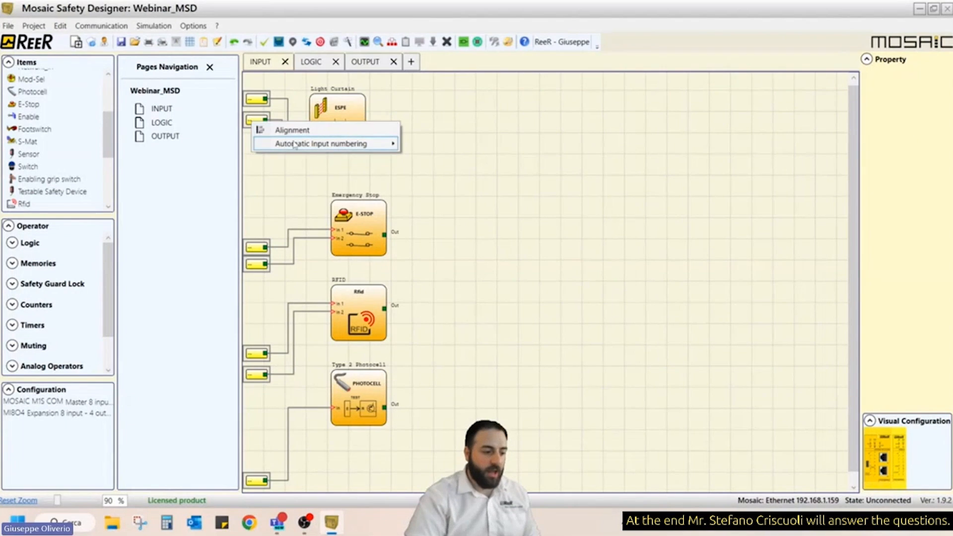
pyautogui.moveTo(298, 145)
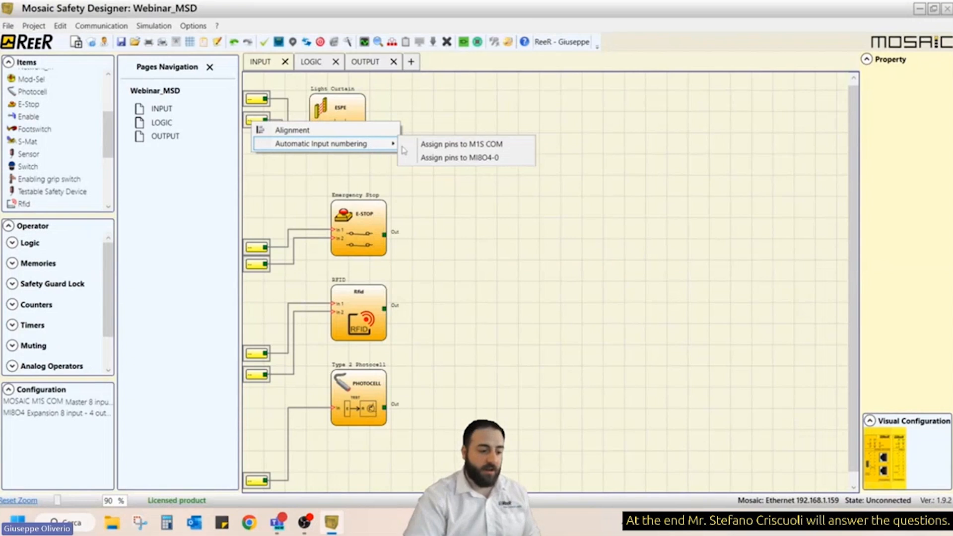
pyautogui.click(462, 144)
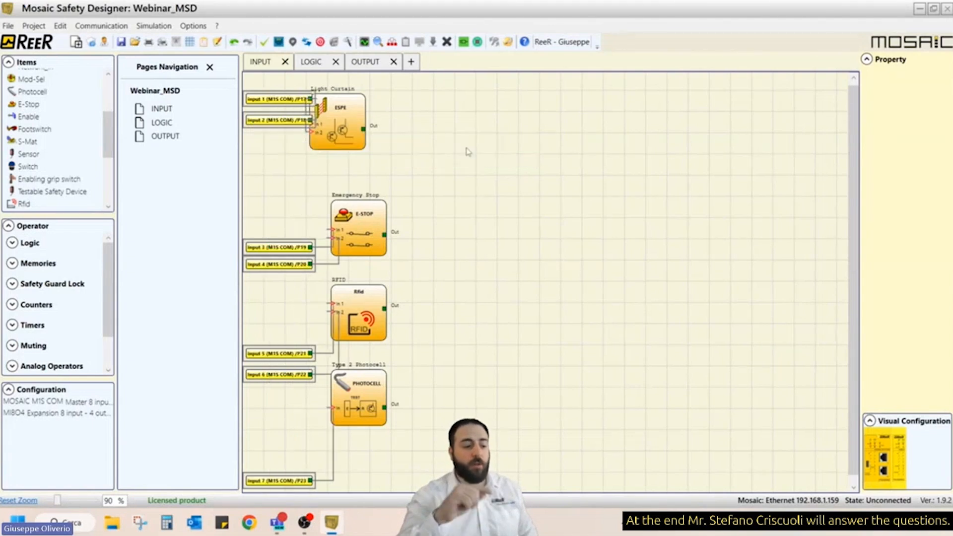
# - Move the ESPE, E-STOP, Rfid and Photocell blocks away from their input connectors and space them out vertically
pyautogui.moveTo(355, 137); pyautogui.dragTo(398, 137)
pyautogui.moveTo(378, 219); pyautogui.dragTo(420, 220)
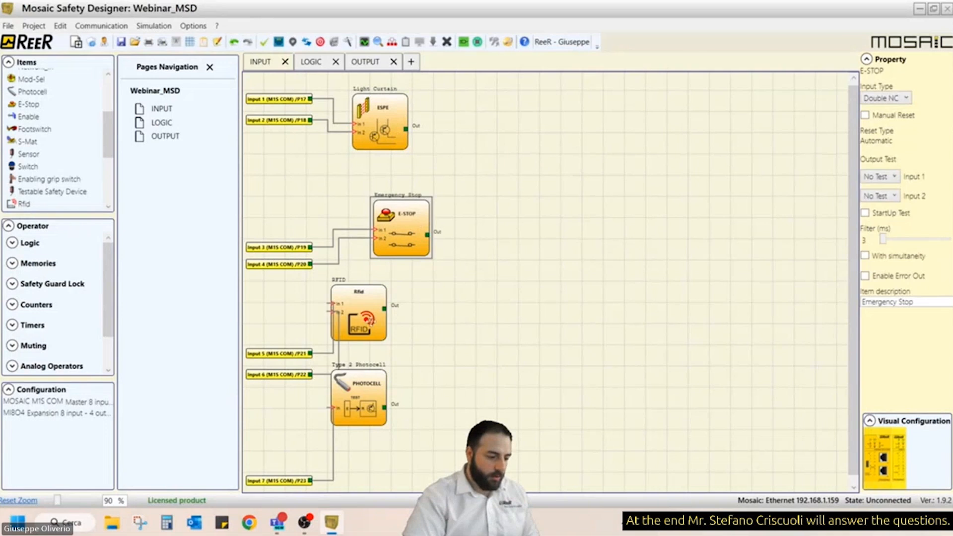
pyautogui.moveTo(371, 321); pyautogui.dragTo(435, 300)
pyautogui.moveTo(369, 408); pyautogui.dragTo(432, 428)
pyautogui.moveTo(430, 287); pyautogui.dragTo(409, 329)
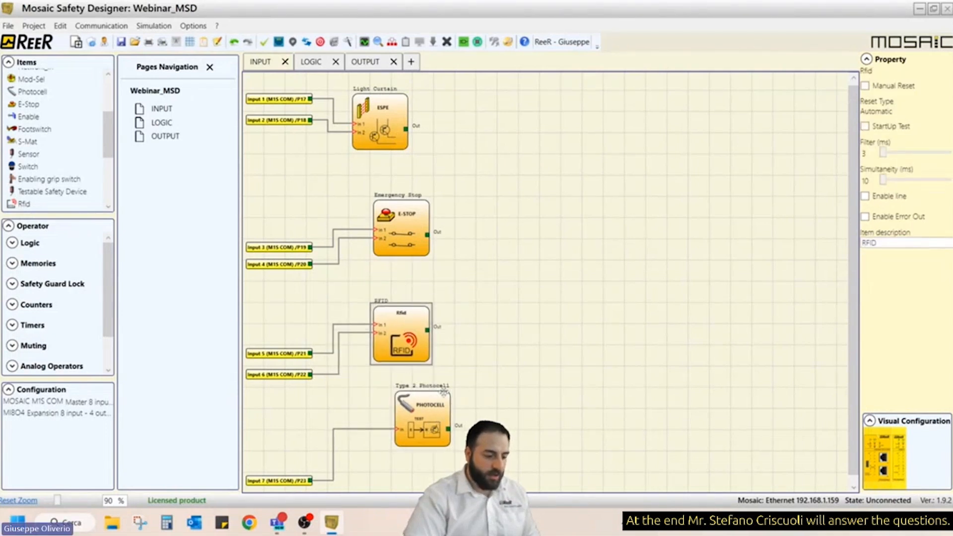
pyautogui.moveTo(441, 423); pyautogui.dragTo(398, 424)
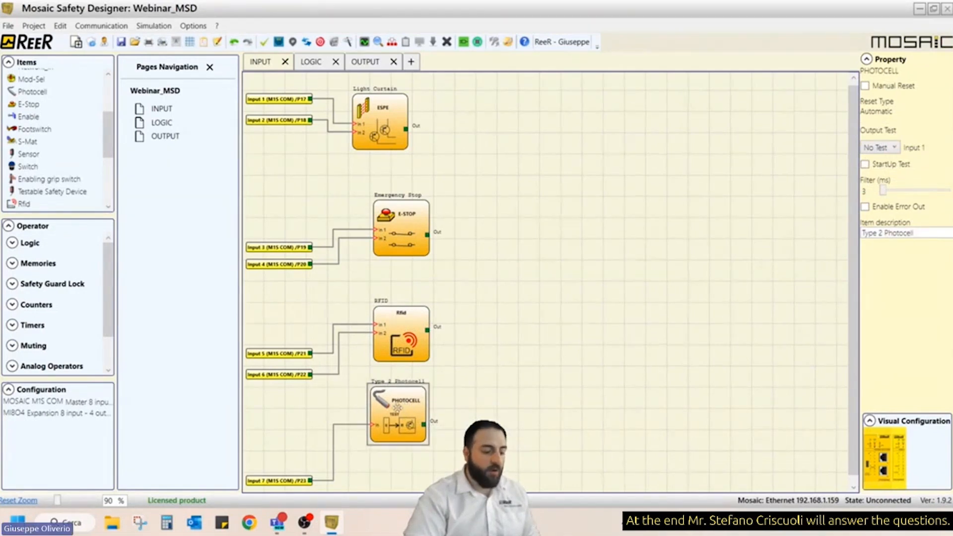
pyautogui.click(472, 392)
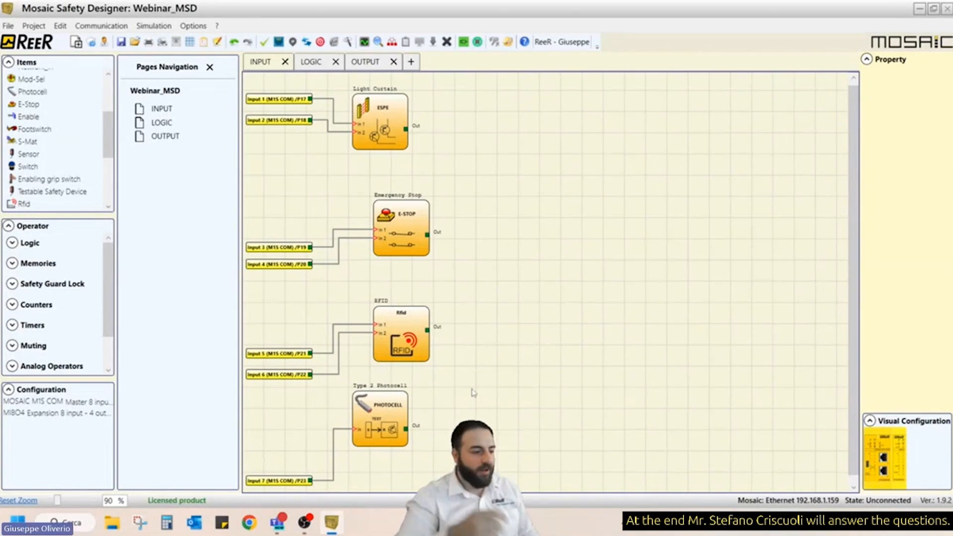
# - Move the Input 2 connector lower, away from Input 1, and give Input 1 the item description OSSD 1
pyautogui.scroll(4, 278, 169)
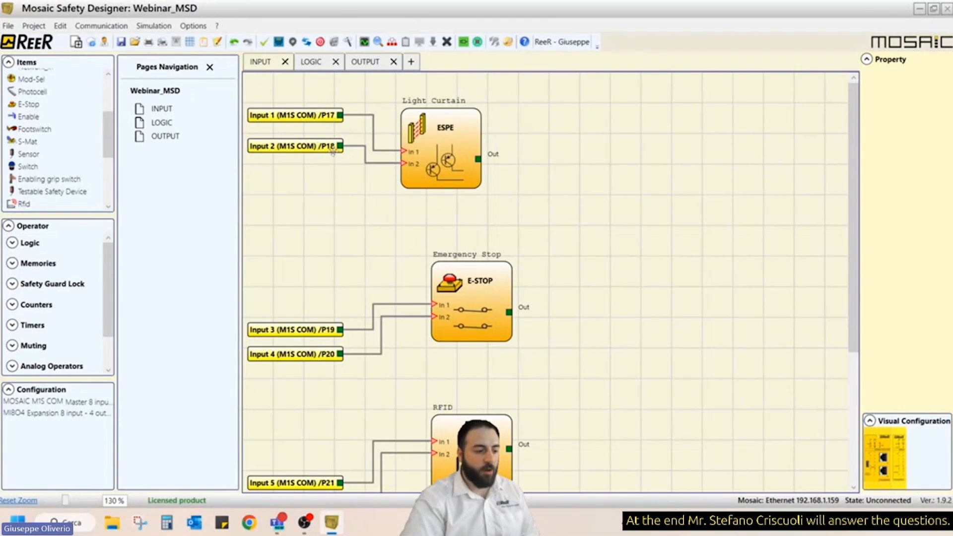
pyautogui.moveTo(325, 146); pyautogui.dragTo(325, 209)
pyautogui.click(313, 115)
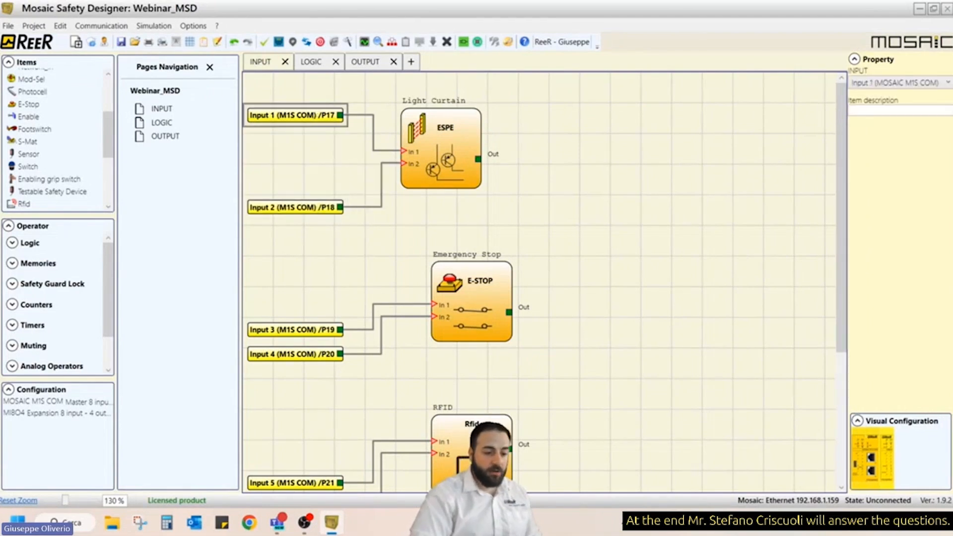
pyautogui.click(907, 110)
pyautogui.write('OSSD Q')
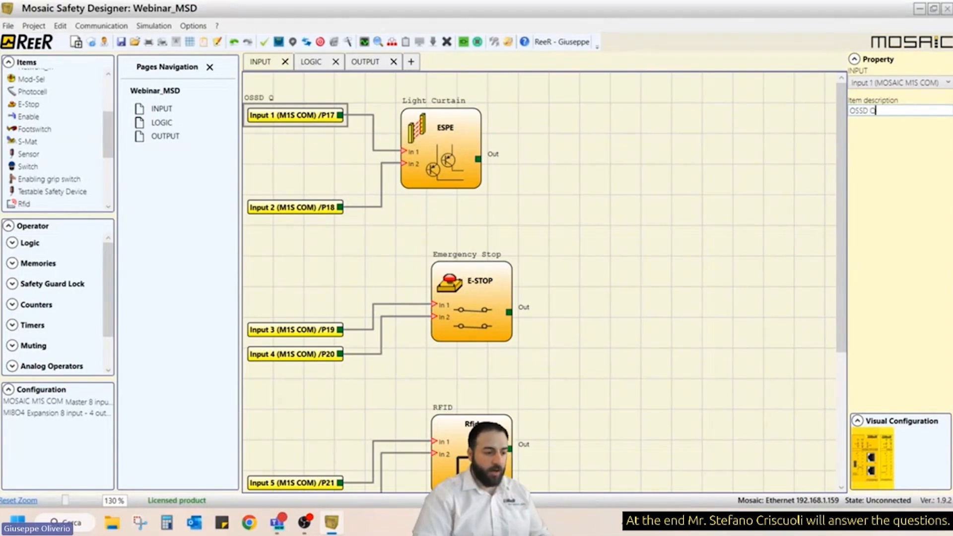
pyautogui.press('BackSpace')
pyautogui.write('1')
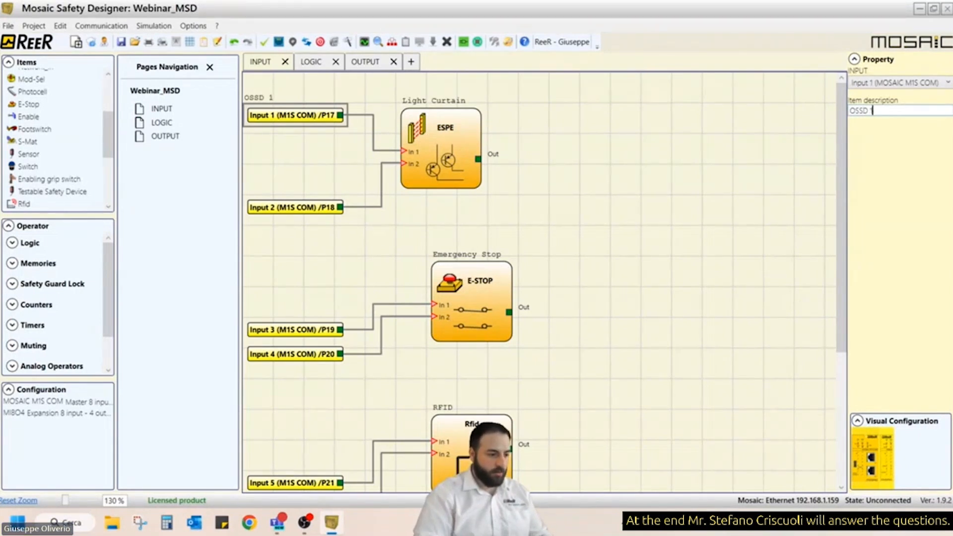
# - Give the Input 2 connector of the light curtain the item description OSSD 2
pyautogui.click(310, 210)
pyautogui.click(886, 108)
pyautogui.write('OSSD 2')
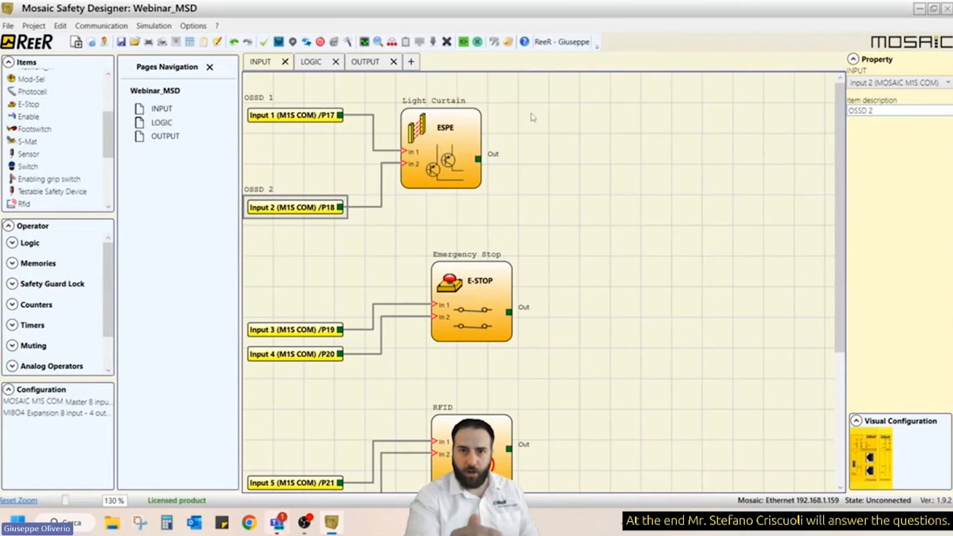
# - Move the Photocell block so it lines up directly beneath the Rfid block
pyautogui.scroll(-1, 598, 339)
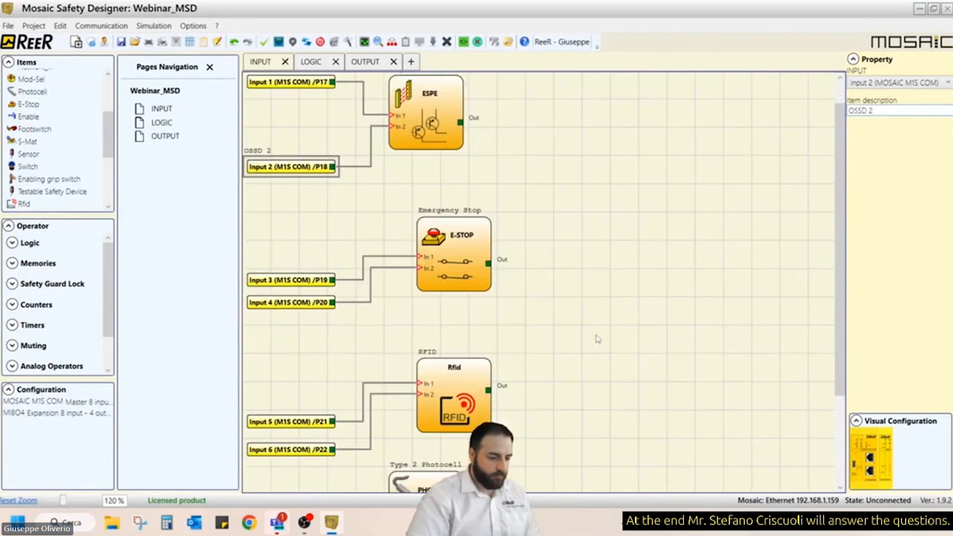
pyautogui.scroll(-1, 598, 339)
pyautogui.scroll(1, 328, 284)
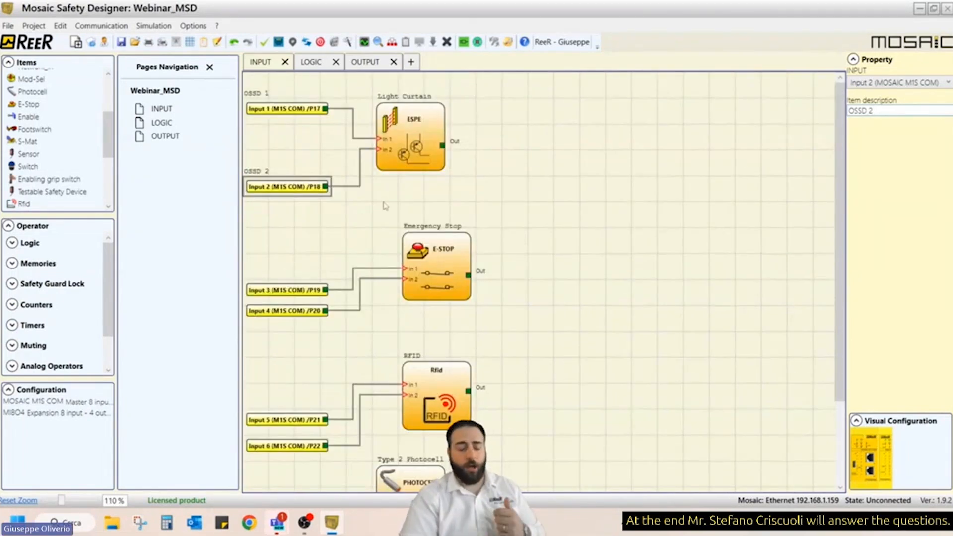
pyautogui.scroll(-3, 386, 206)
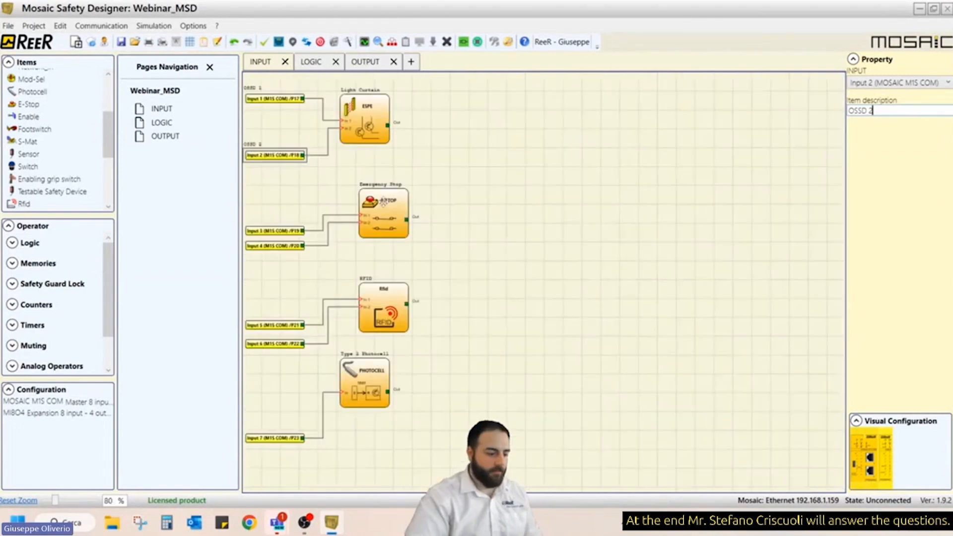
pyautogui.click(380, 397)
pyautogui.moveTo(381, 402); pyautogui.dragTo(384, 411)
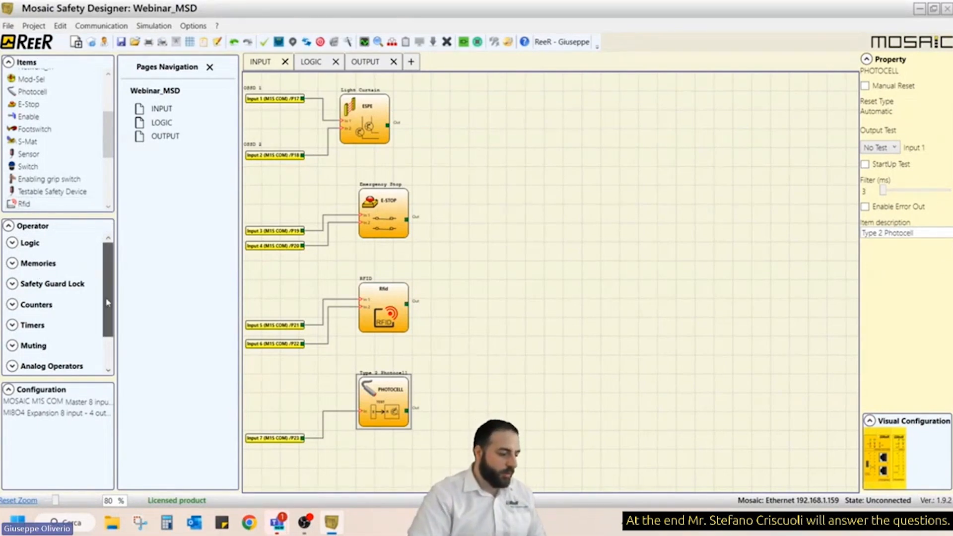
# - Place an Interpage Out operator on the INPUT page beside the output of the ESPE block
pyautogui.moveTo(107, 303); pyautogui.dragTo(110, 364)
pyautogui.click(49, 348)
pyautogui.click(53, 346)
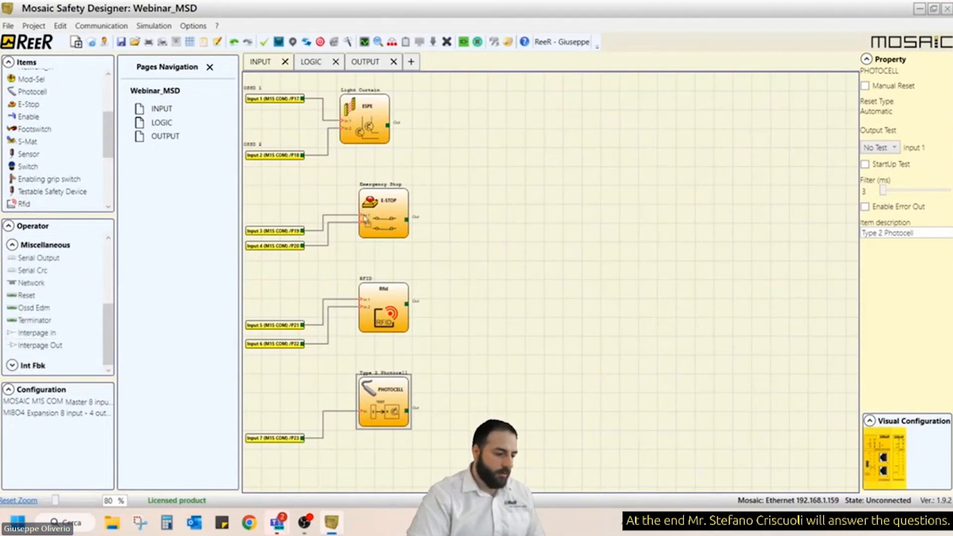
pyautogui.moveTo(365, 219); pyautogui.dragTo(442, 118)
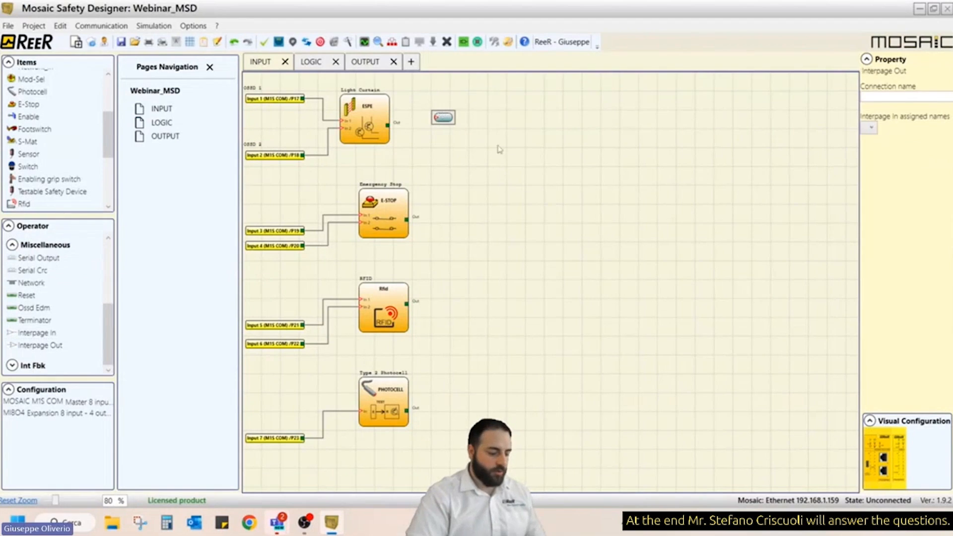
# - Paste three more Interpage Out operators beside the outputs of the E-STOP, Rfid and Photocell blocks
pyautogui.click(442, 218)
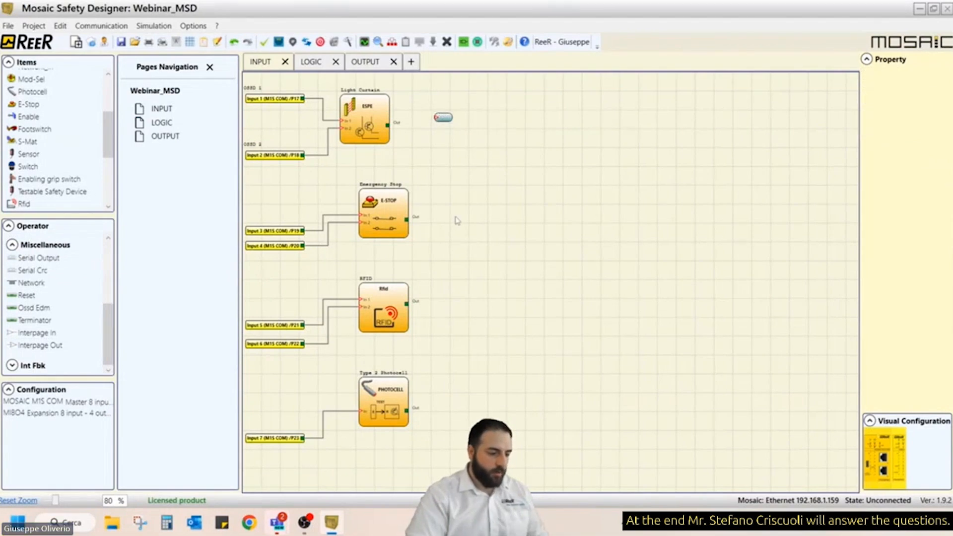
pyautogui.hotkey('ctrl', 'v')
pyautogui.click(452, 303)
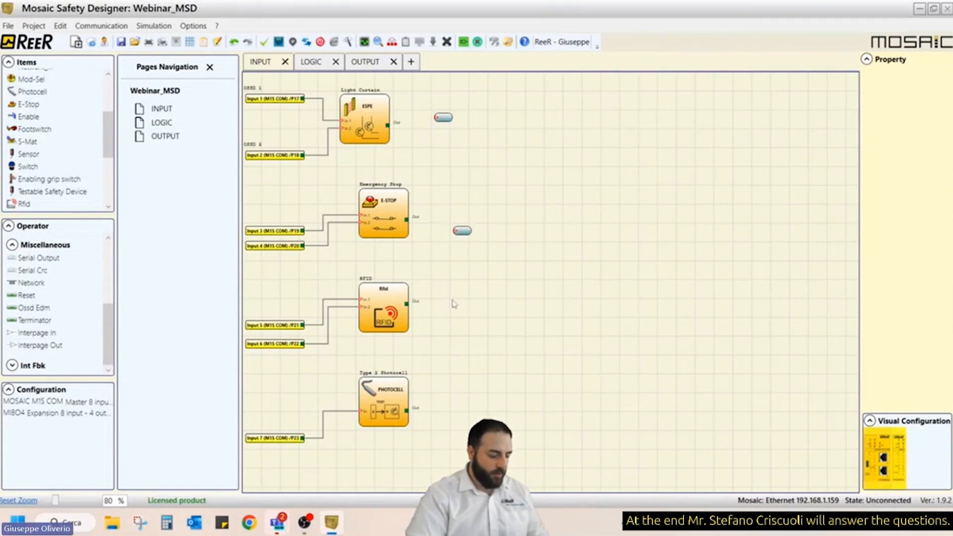
pyautogui.hotkey('ctrl', 'v')
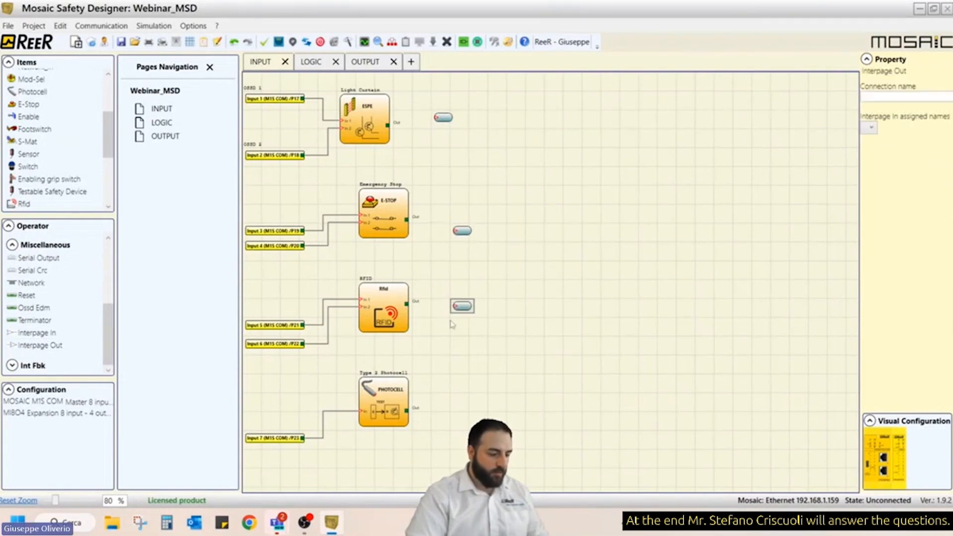
pyautogui.click(453, 410)
pyautogui.hotkey('ctrl', 'v')
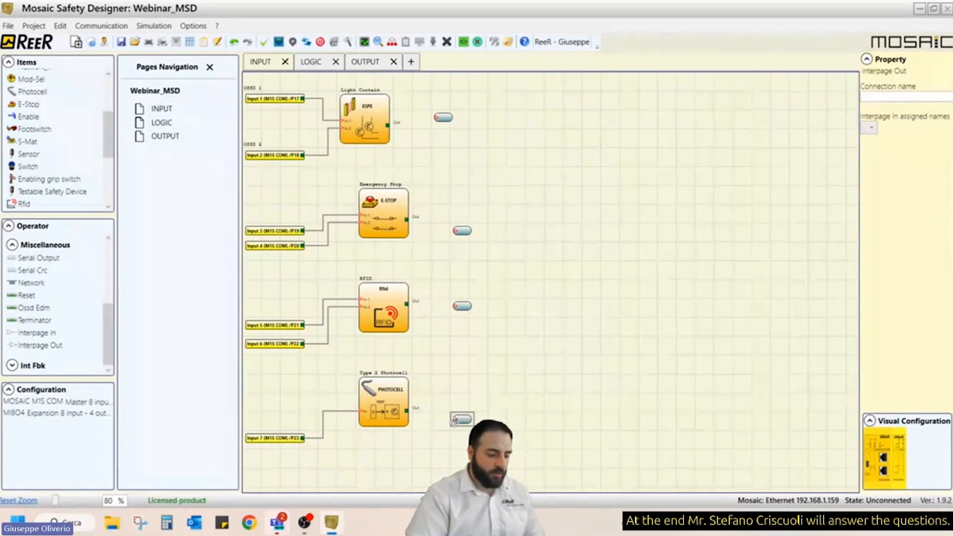
# - Connect the outputs of the Photocell, Rfid, E-STOP and ESPE blocks to their adjacent Interpage Out operators
pyautogui.moveTo(454, 419); pyautogui.dragTo(407, 411)
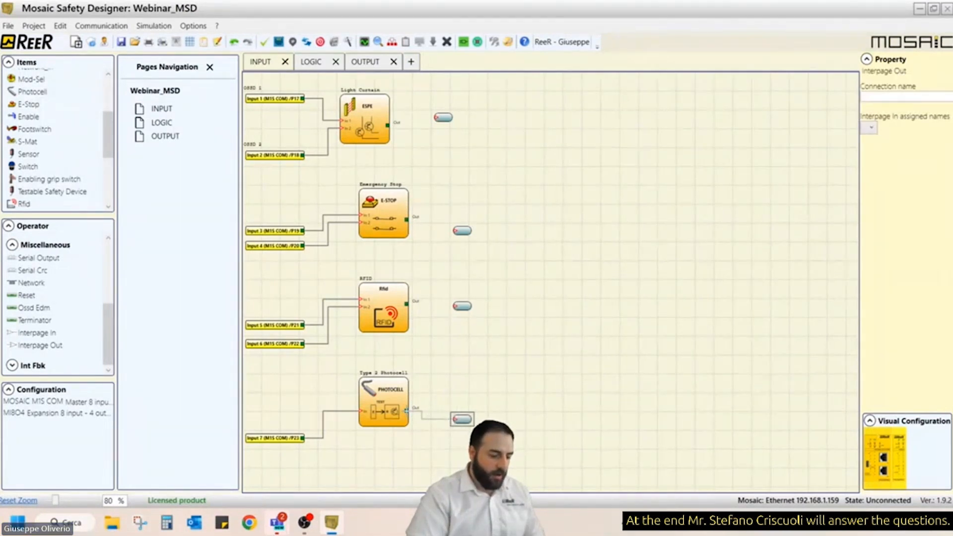
pyautogui.moveTo(406, 304); pyautogui.dragTo(447, 296)
pyautogui.moveTo(406, 218); pyautogui.dragTo(456, 230)
pyautogui.click(460, 230)
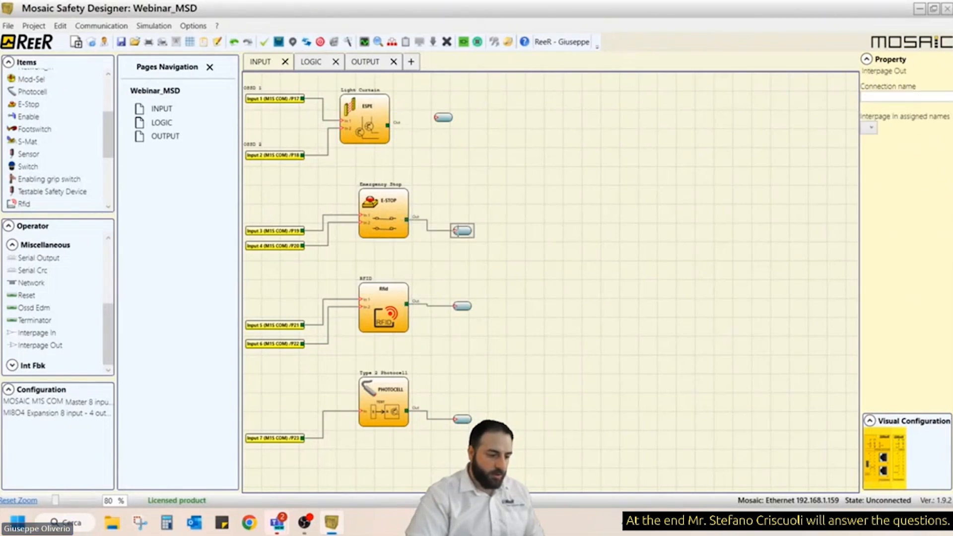
pyautogui.moveTo(388, 125); pyautogui.dragTo(439, 118)
pyautogui.click(441, 118)
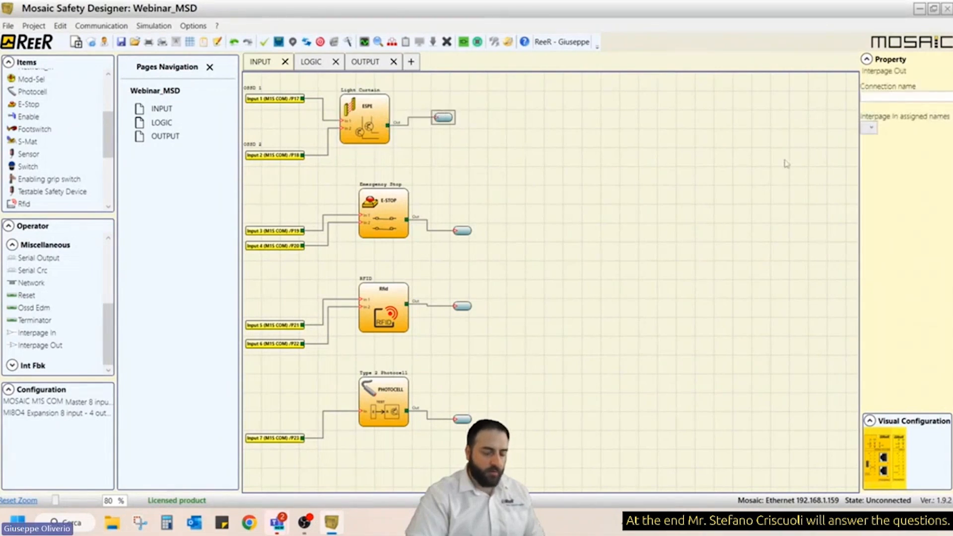
# - Set the connection name of the ESPE block's Interpage Out to Light Curtain
pyautogui.click(903, 97)
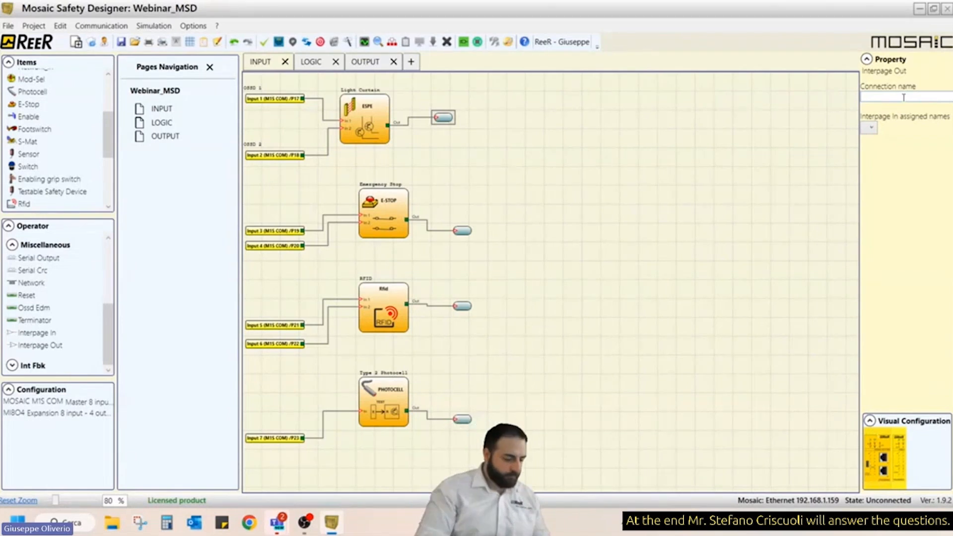
pyautogui.write('L')
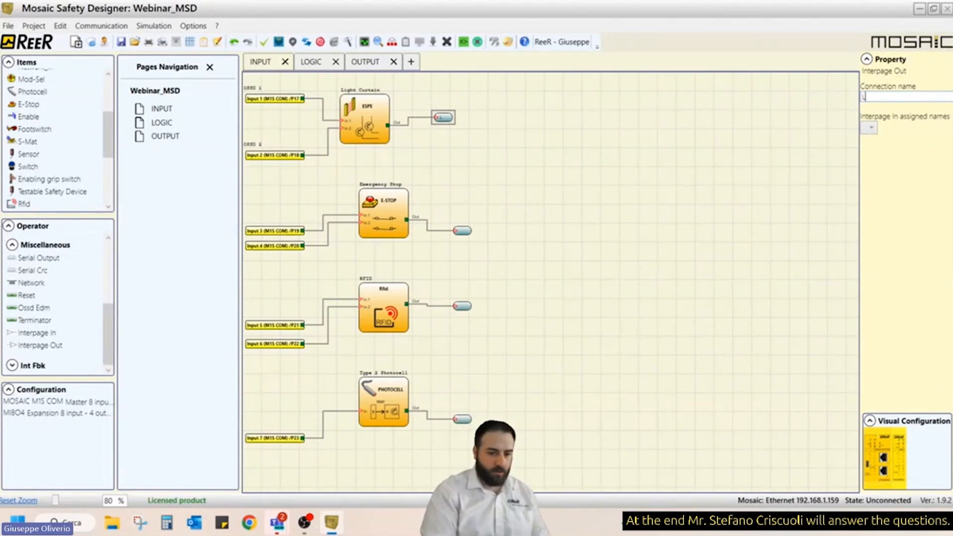
pyautogui.write('ight Curtain')
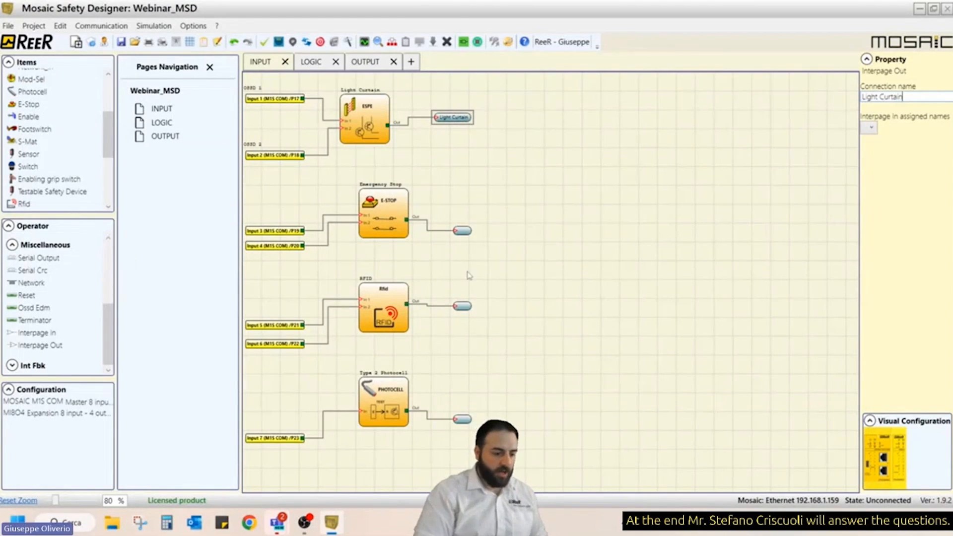
# - Set the connection name of the E-STOP block's Interpage Out to Emergency Stop, with a capital E
pyautogui.click(463, 231)
pyautogui.click(875, 96)
pyautogui.write('emergen')
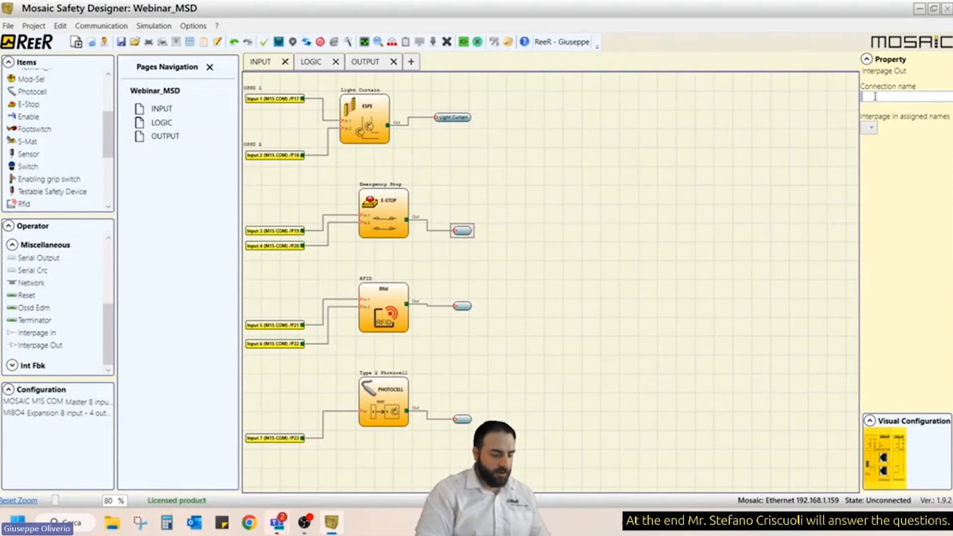
pyautogui.write('cy St')
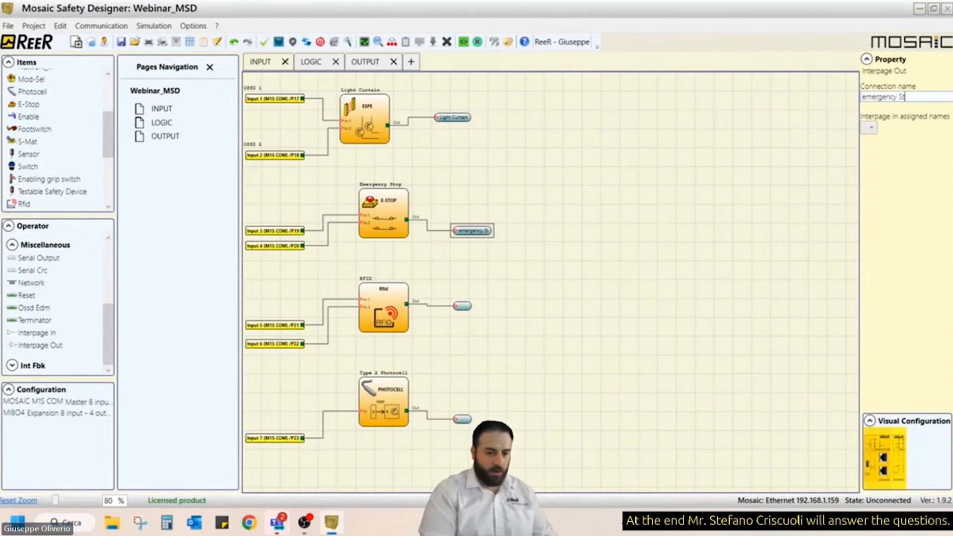
pyautogui.write('op')
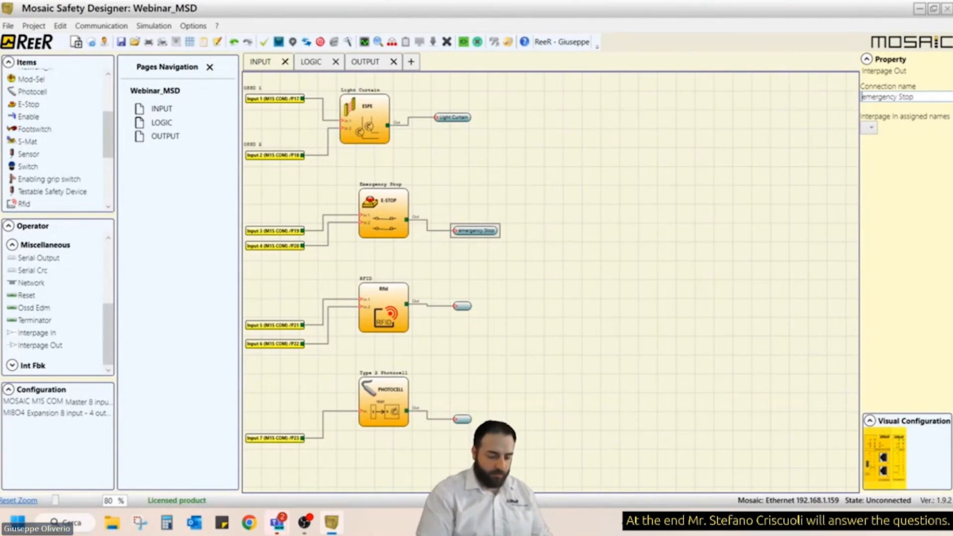
pyautogui.press('Delete')
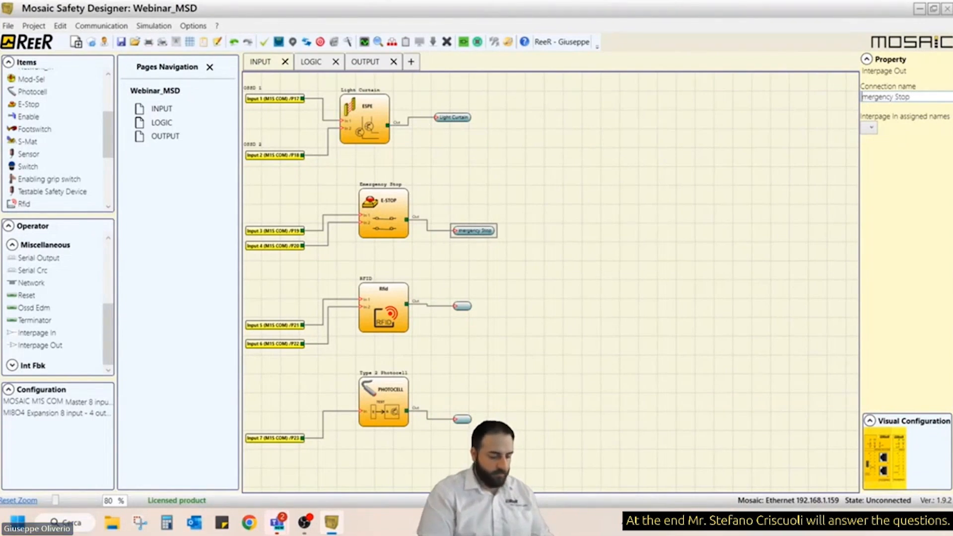
pyautogui.write('E')
# - Set the connection name of the Rfid block's Interpage Out to RFID
pyautogui.click(459, 304)
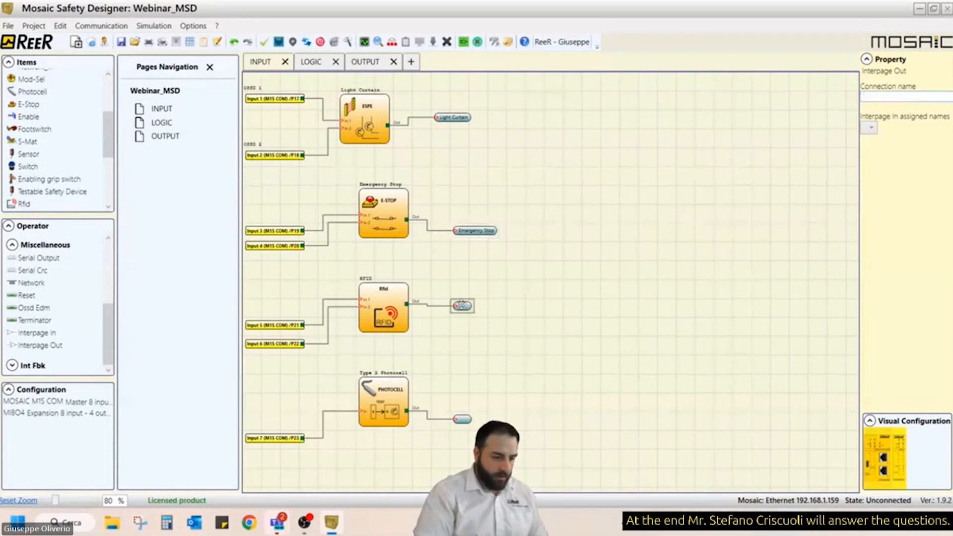
pyautogui.click(883, 96)
pyautogui.write('RFID')
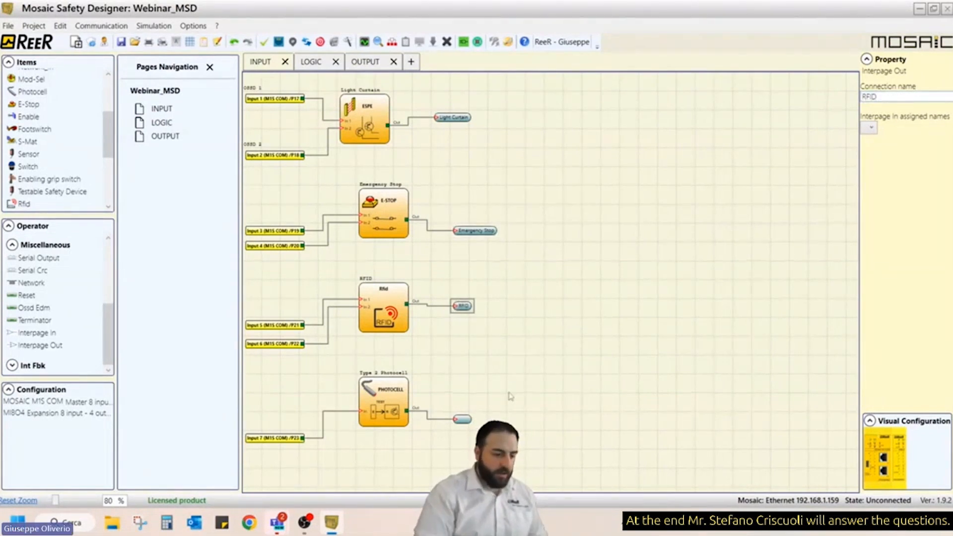
# - Name the Photocell block's Interpage Out connection Type 2 Photocell and move that operator slightly higher
pyautogui.click(462, 421)
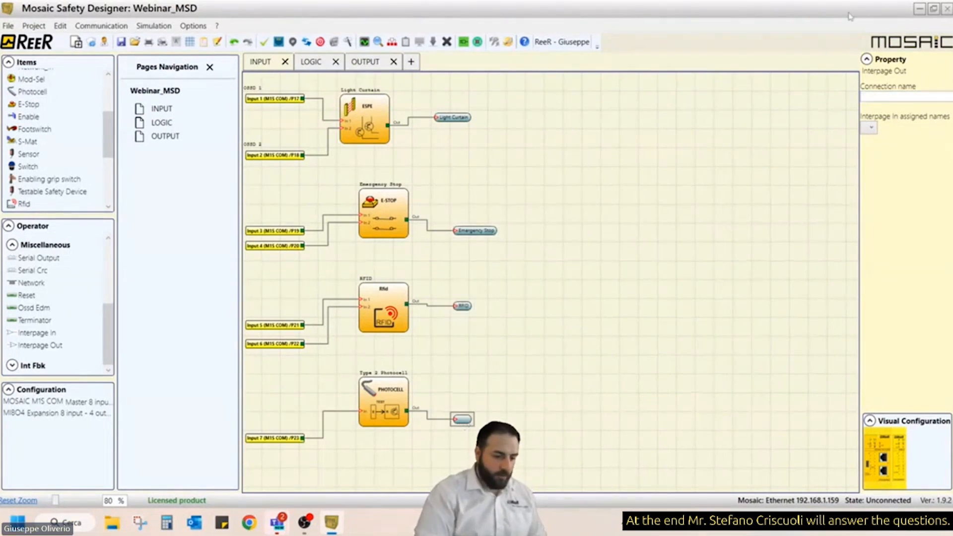
pyautogui.click(884, 97)
pyautogui.write('Type 2 P')
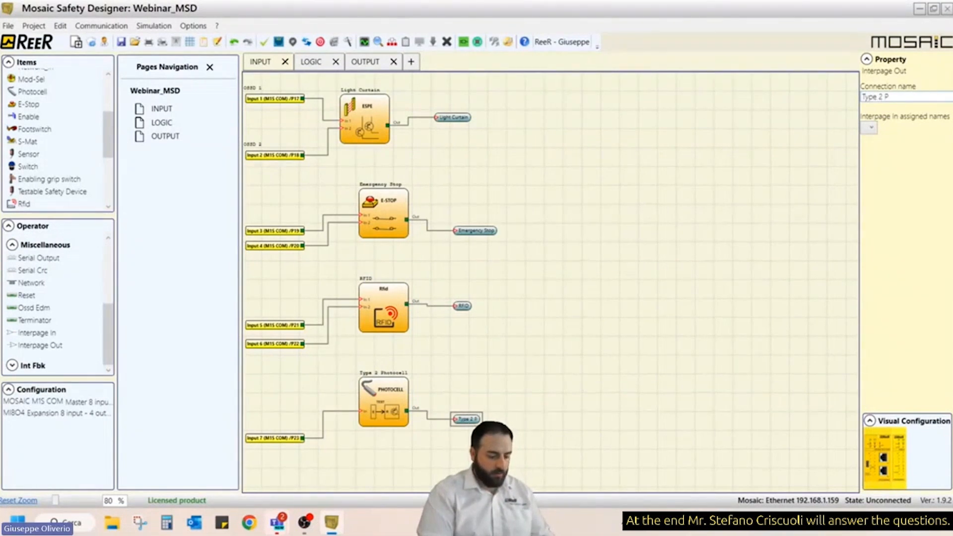
pyautogui.write('hotocell')
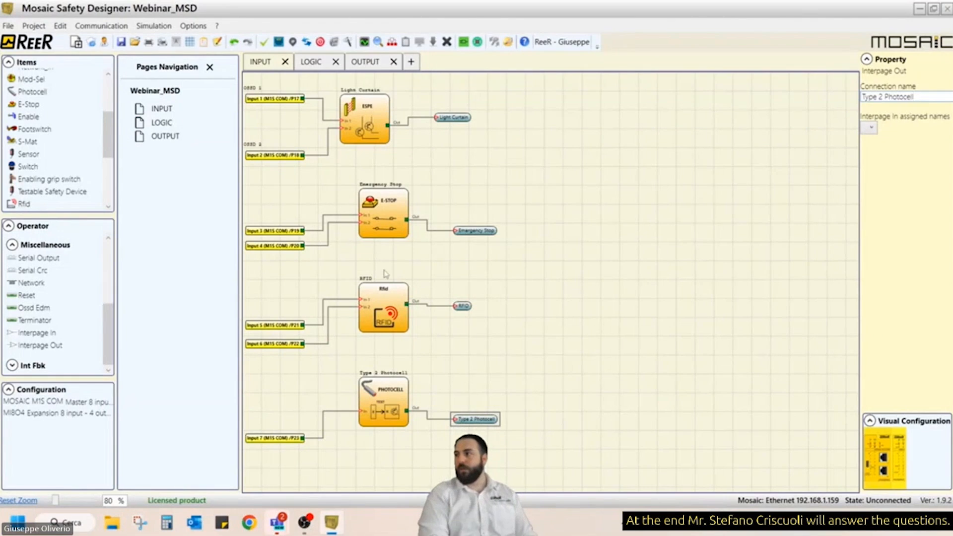
pyautogui.moveTo(474, 406); pyautogui.dragTo(478, 387)
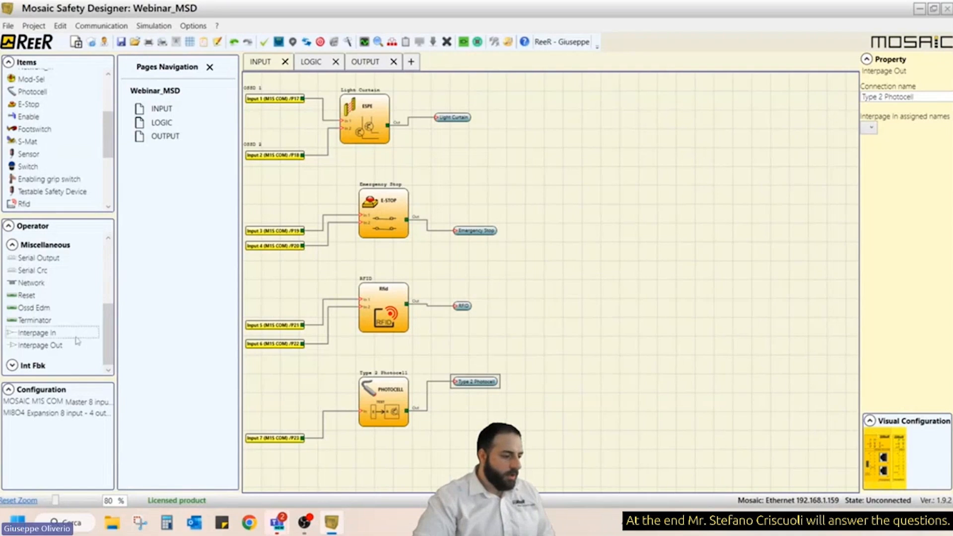
# - Review the operators available in the Logic, Memories, Safety Guard Lock, Counters and Timers categories
pyautogui.moveTo(108, 338); pyautogui.dragTo(110, 255)
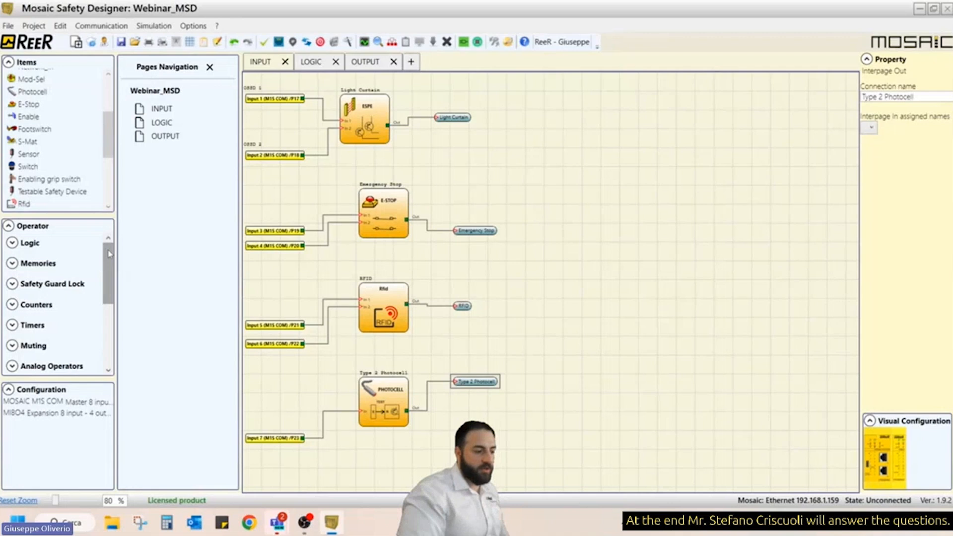
pyautogui.click(13, 242)
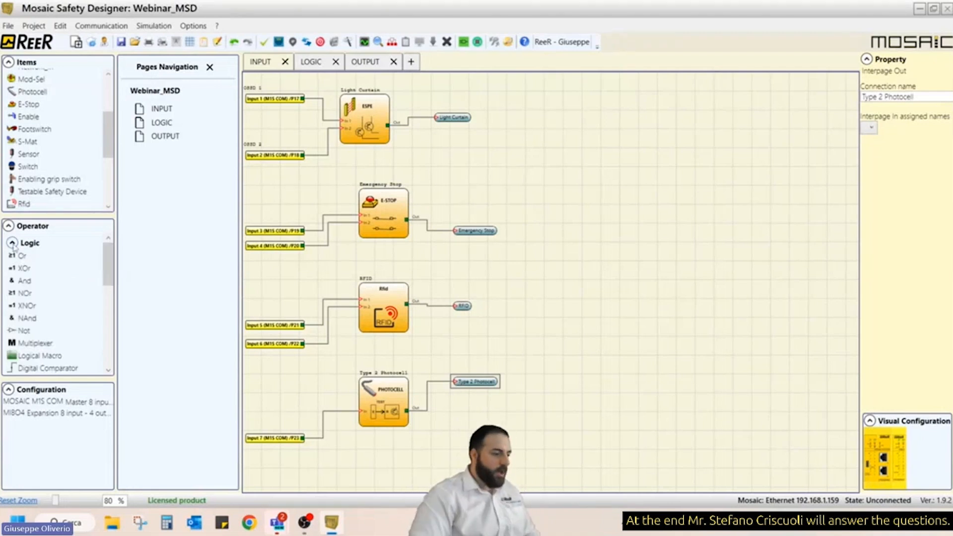
pyautogui.moveTo(110, 264); pyautogui.dragTo(109, 262)
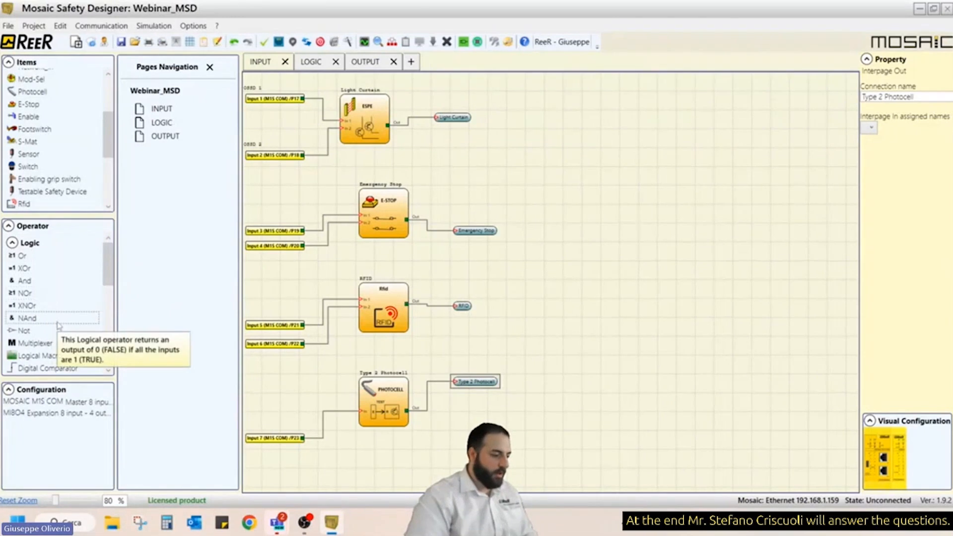
pyautogui.moveTo(110, 265); pyautogui.dragTo(111, 314)
pyautogui.click(13, 317)
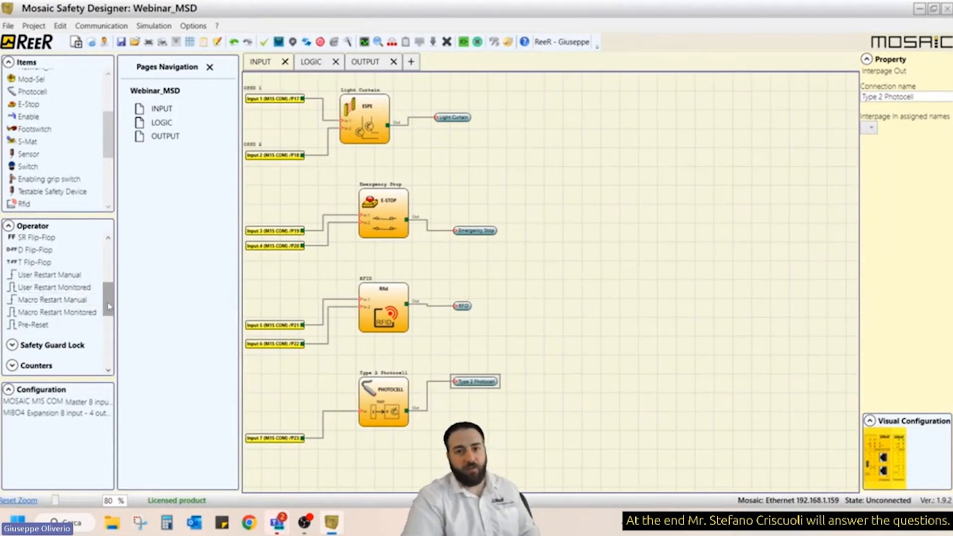
pyautogui.moveTo(109, 306); pyautogui.dragTo(109, 320)
pyautogui.click(52, 282)
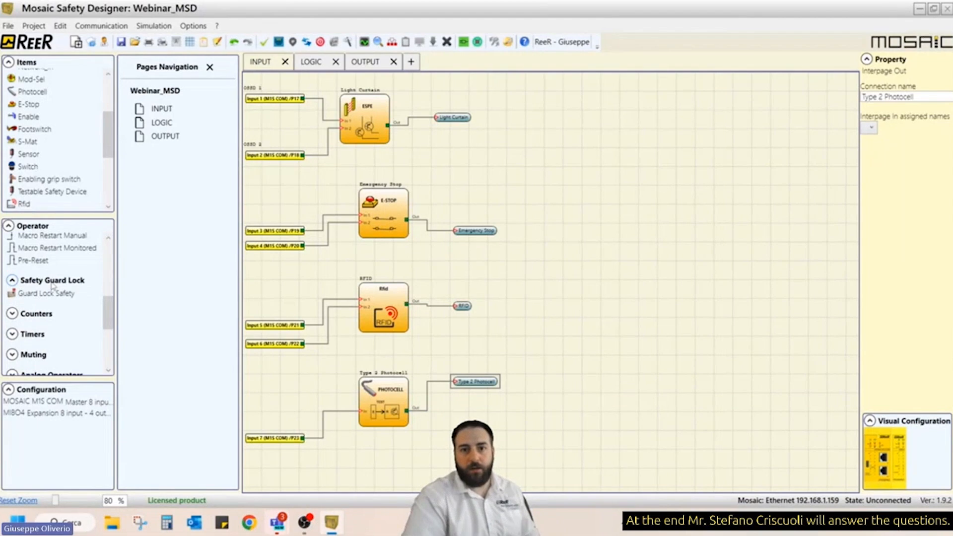
pyautogui.moveTo(106, 318); pyautogui.dragTo(106, 329)
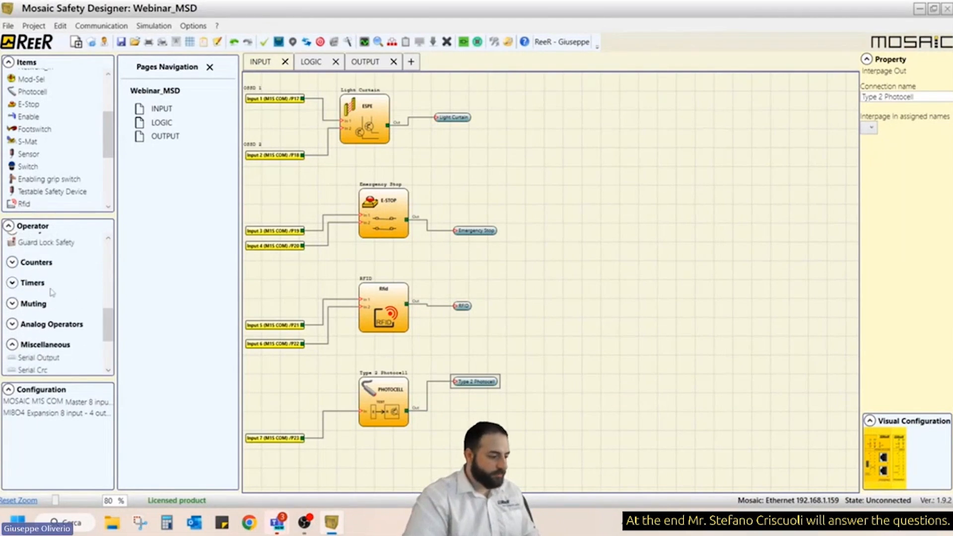
pyautogui.click(12, 262)
pyautogui.click(12, 308)
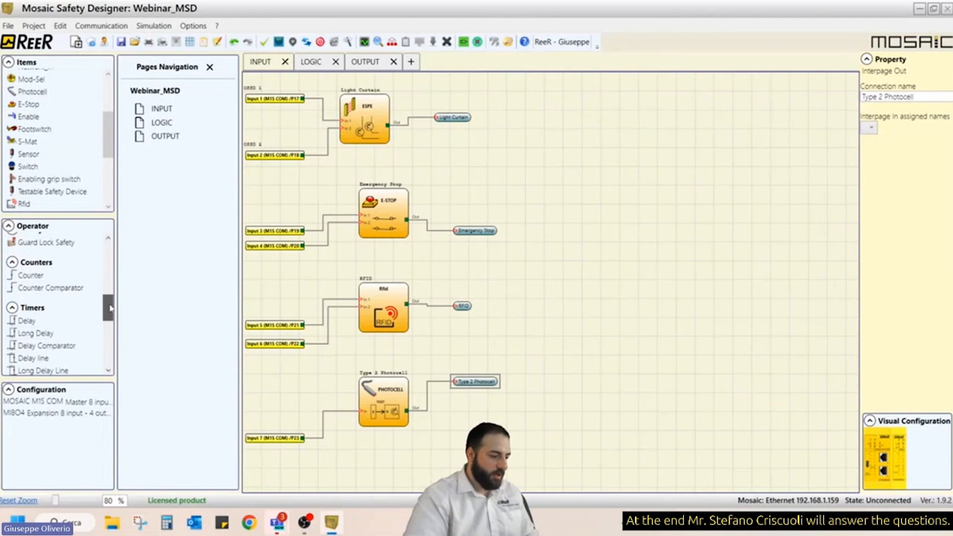
# - Examine the Muting and Analog Operators categories and read the descriptions of their operators
pyautogui.moveTo(107, 308); pyautogui.dragTo(106, 334)
pyautogui.click(30, 282)
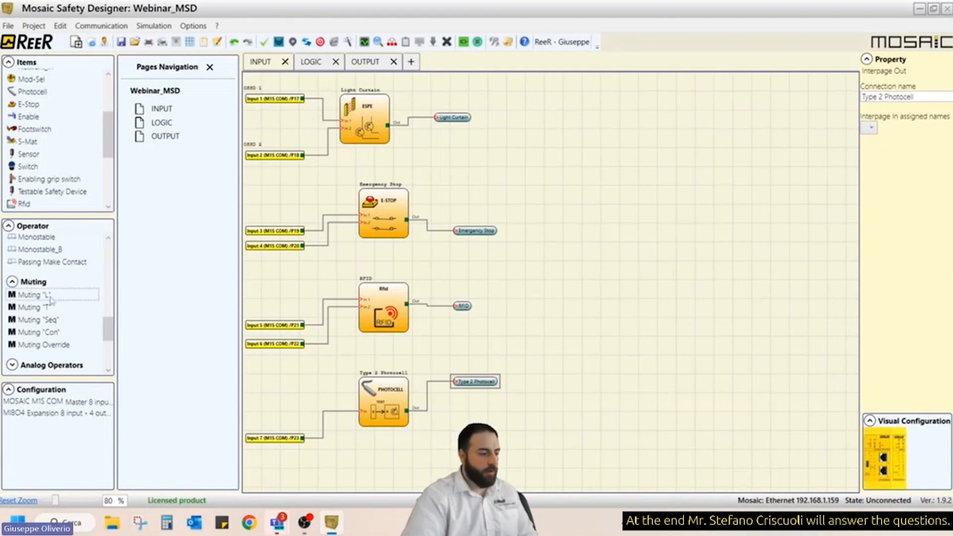
pyautogui.moveTo(80, 296)
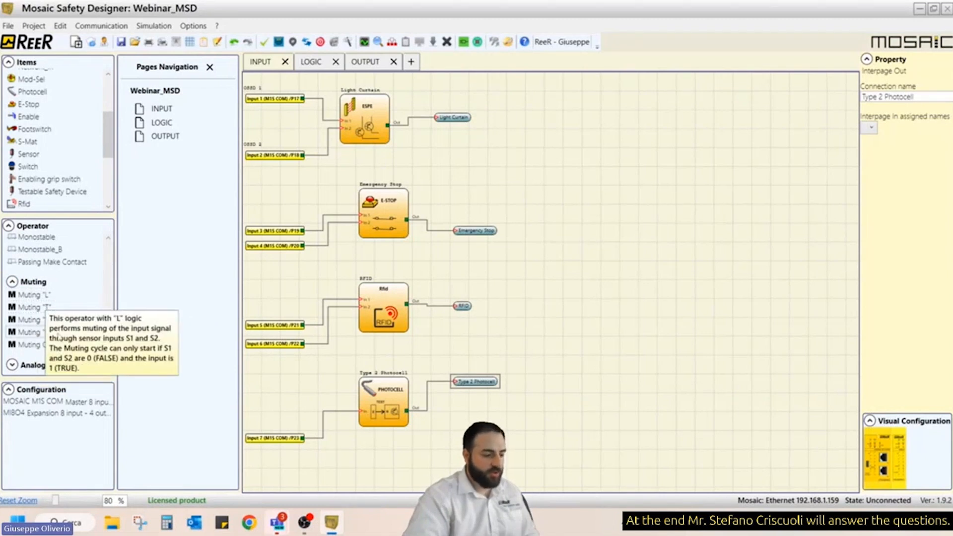
pyautogui.moveTo(31, 349)
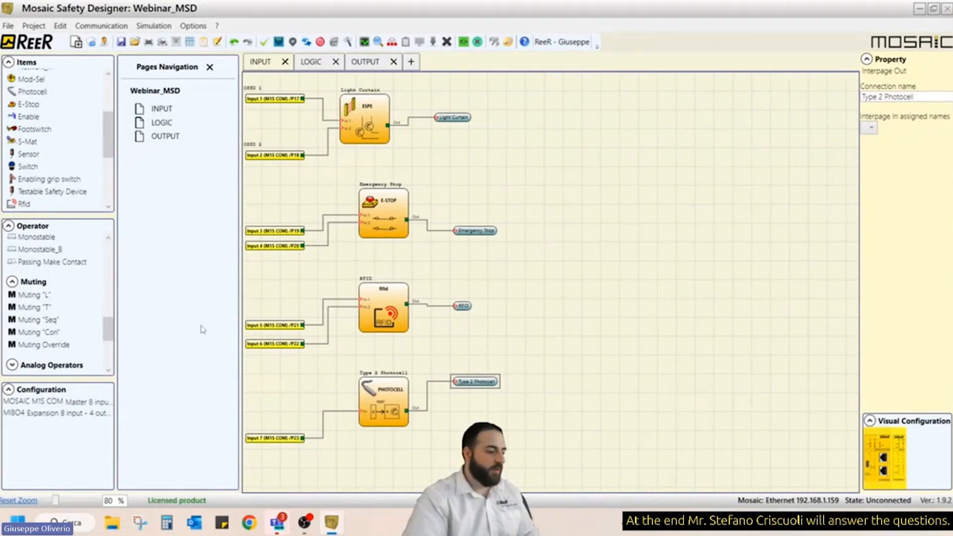
pyautogui.scroll(-2, 110, 333)
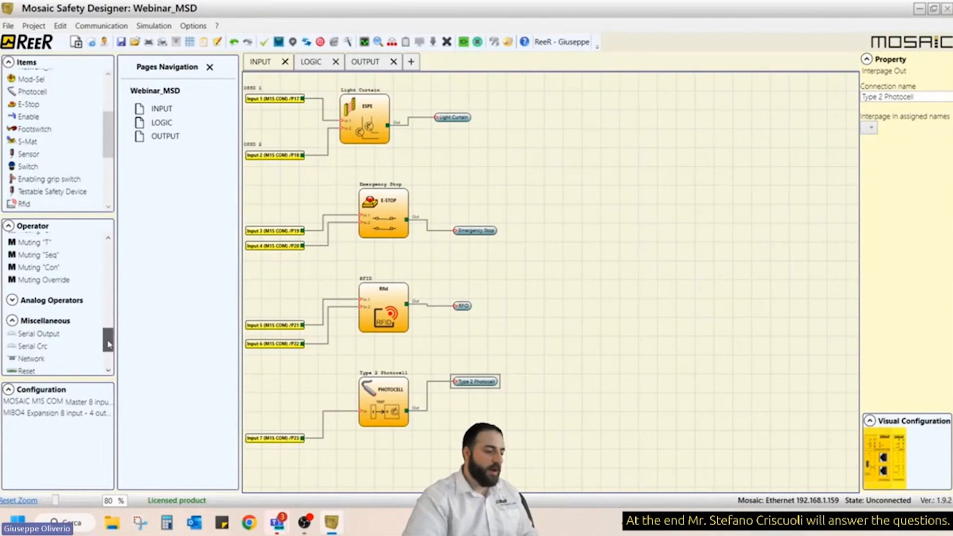
pyautogui.click(50, 301)
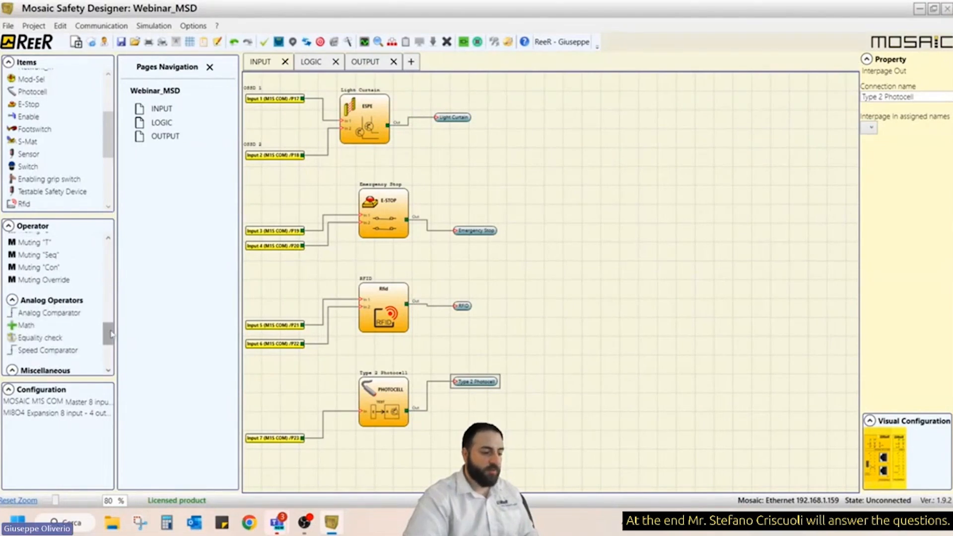
pyautogui.scroll(-4, 101, 325)
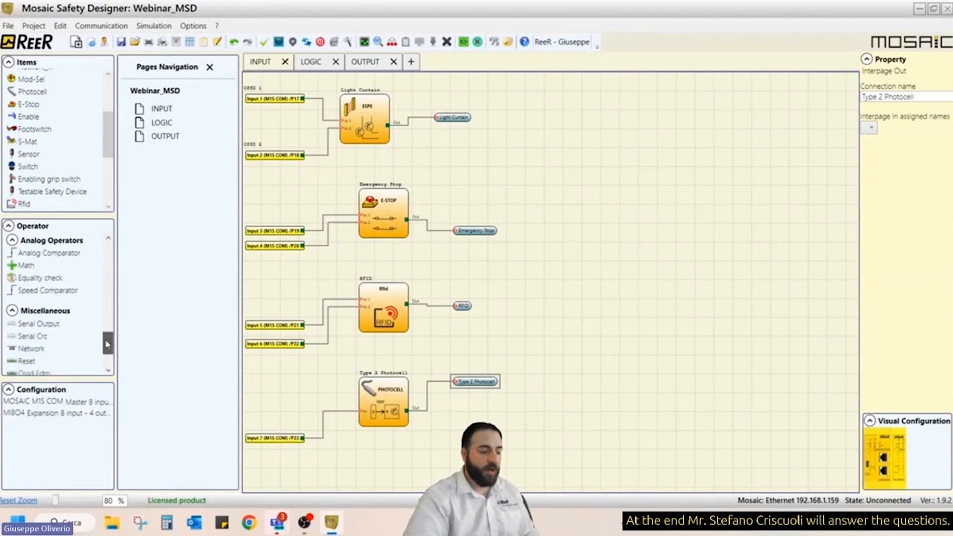
pyautogui.click(48, 271)
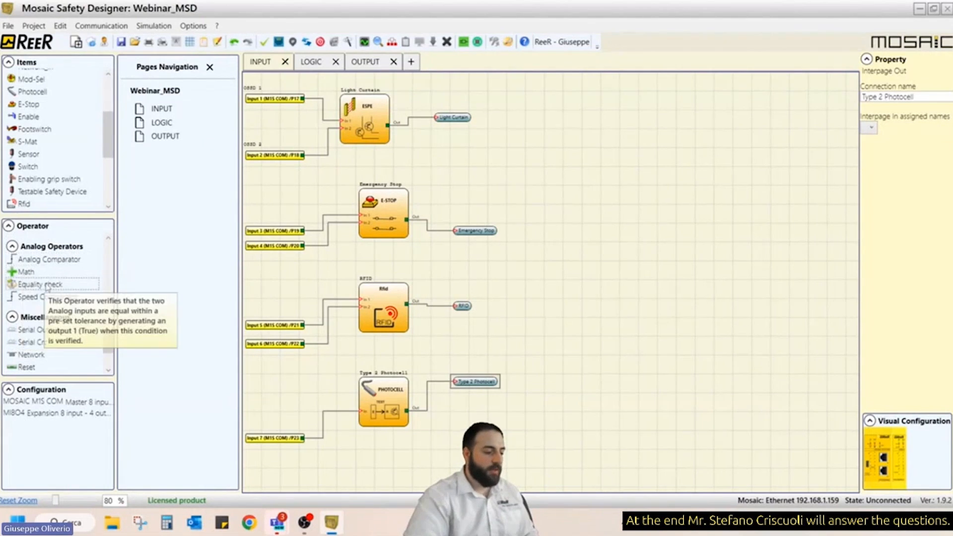
pyautogui.click(34, 299)
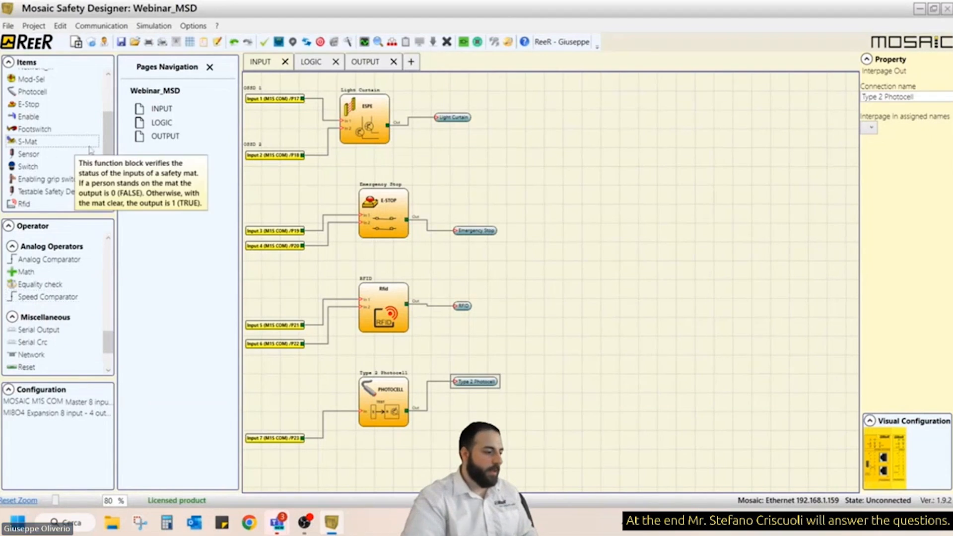
# - Read the descriptions of the available Input blocks, from ESPE and Solid State Device through Lock Feedback, Footswitch and S-Mat
pyautogui.moveTo(113, 132); pyautogui.dragTo(113, 105)
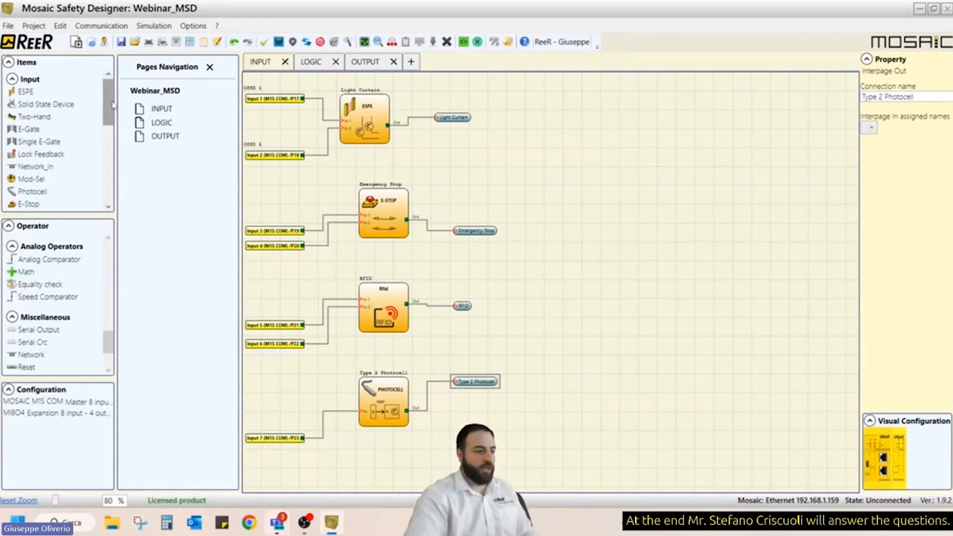
pyautogui.click(23, 92)
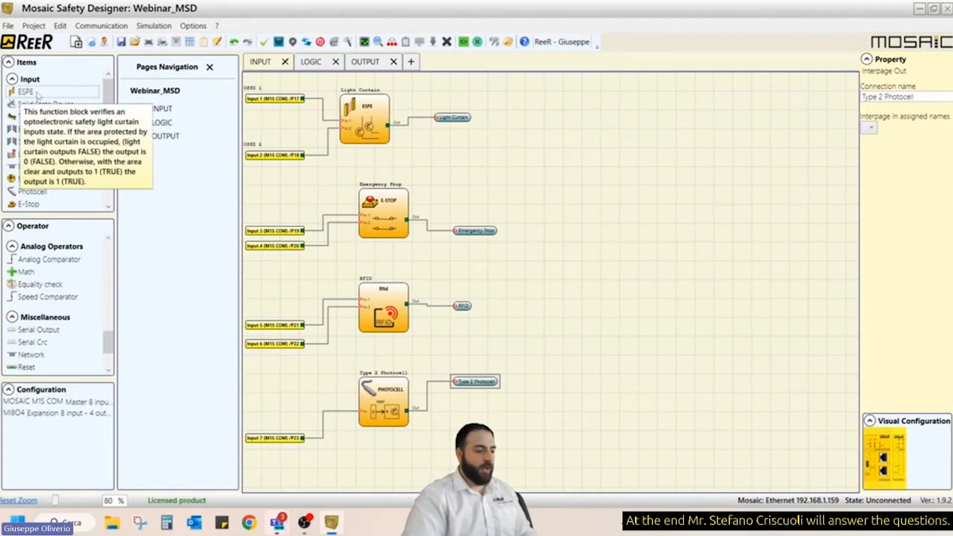
pyautogui.click(48, 105)
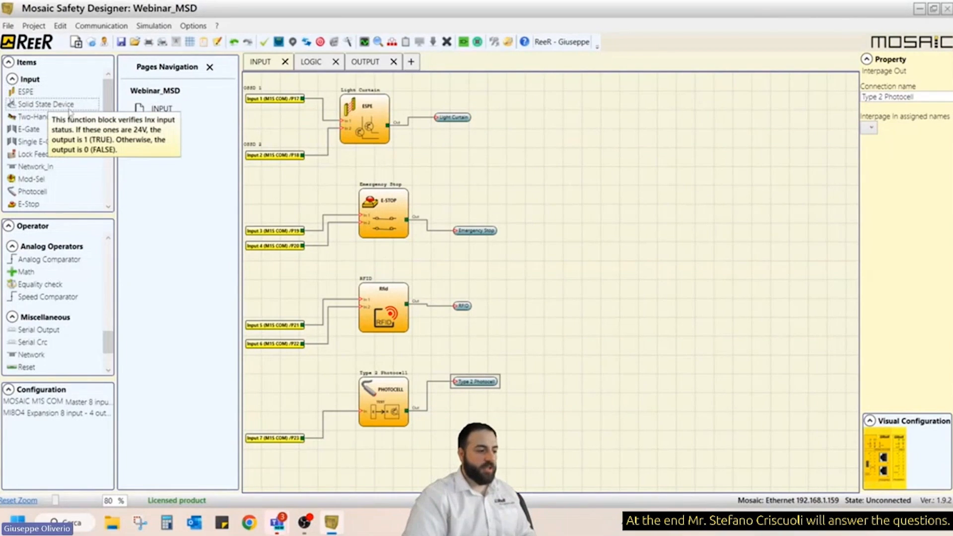
pyautogui.click(34, 118)
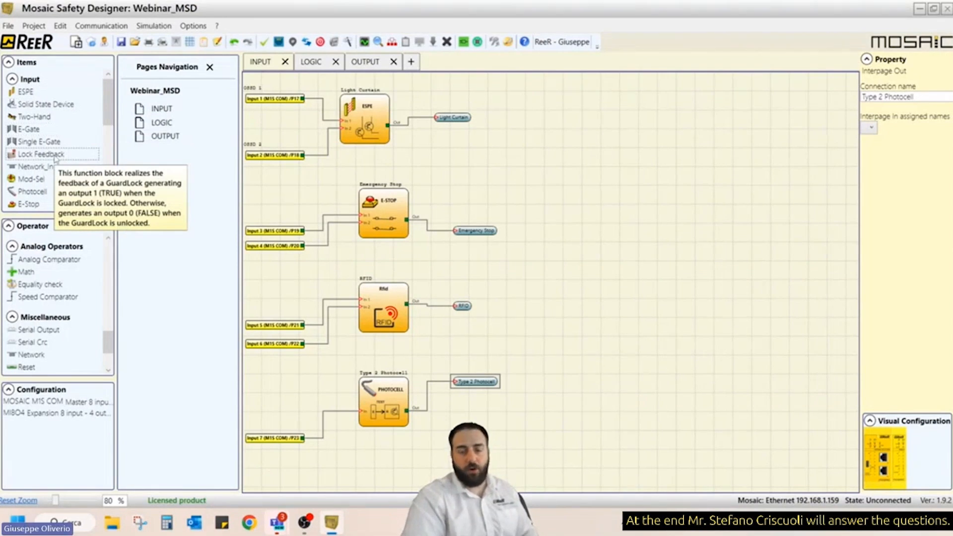
pyautogui.scroll(-3, 110, 121)
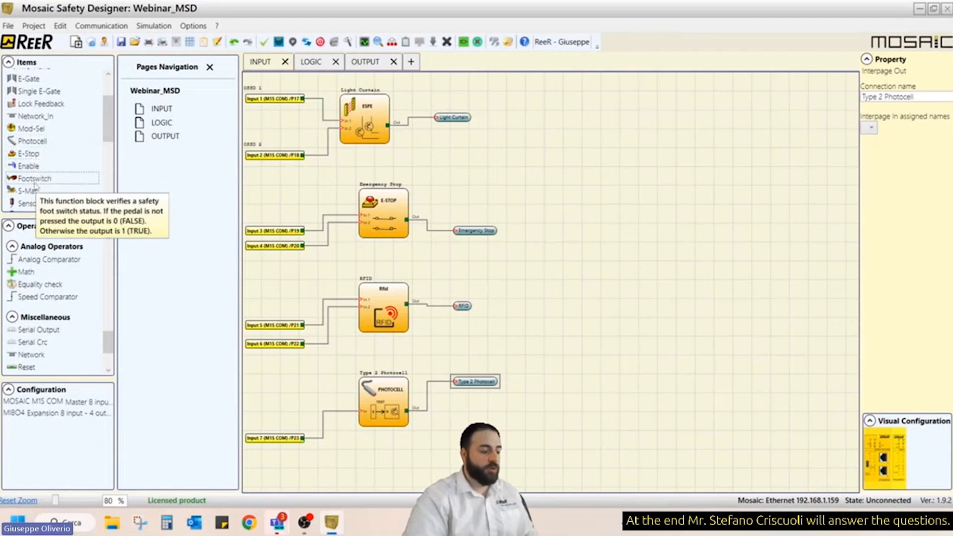
pyautogui.scroll(-2, 53, 164)
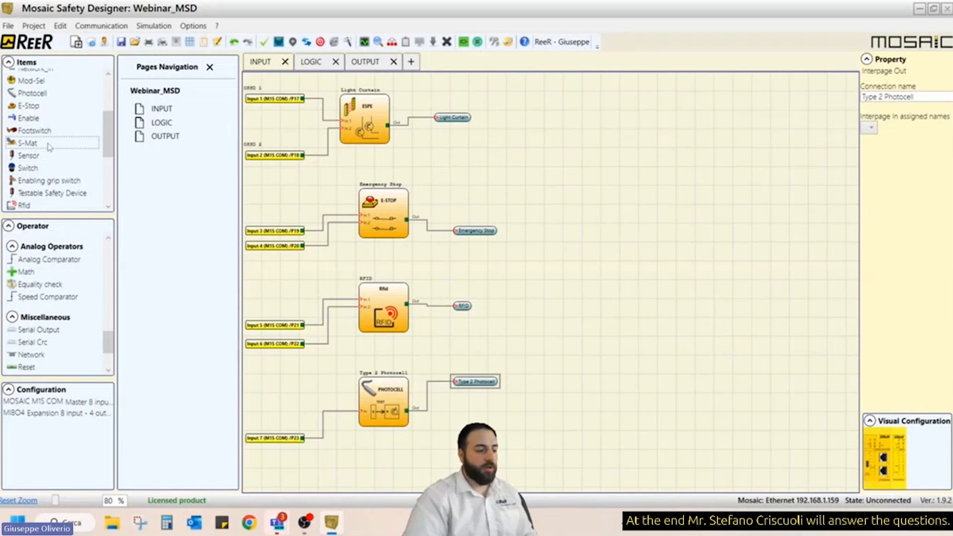
pyautogui.moveTo(29, 148)
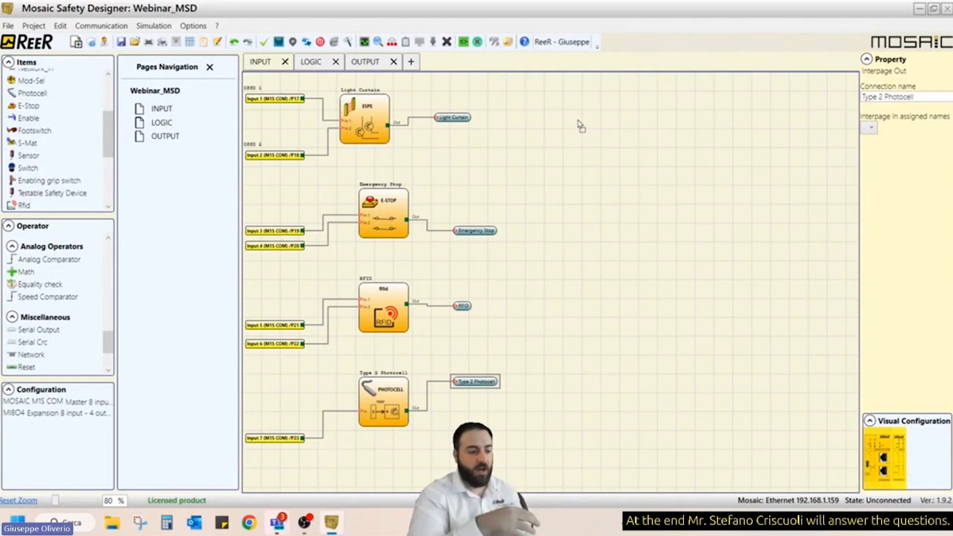
pyautogui.moveTo(580, 122); pyautogui.dragTo(581, 124)
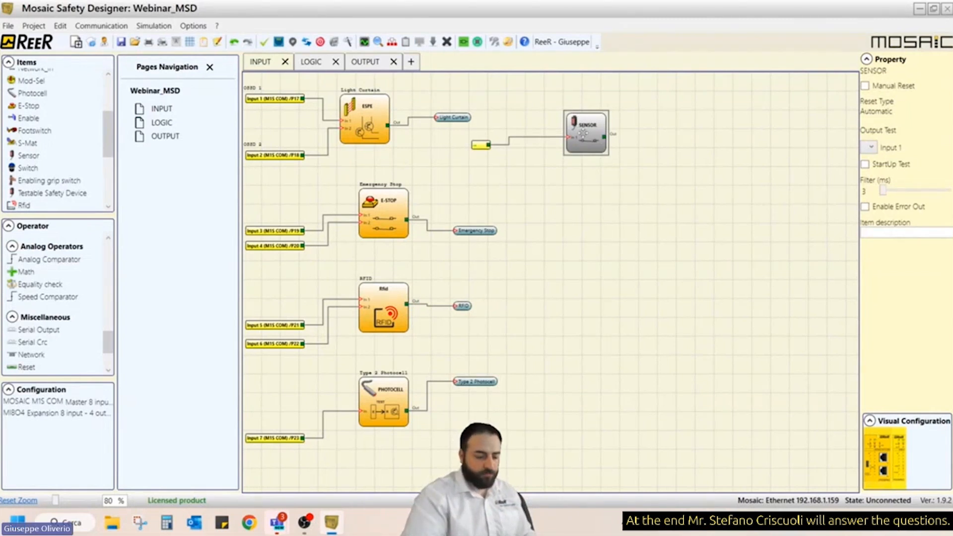
pyautogui.press('Delete')
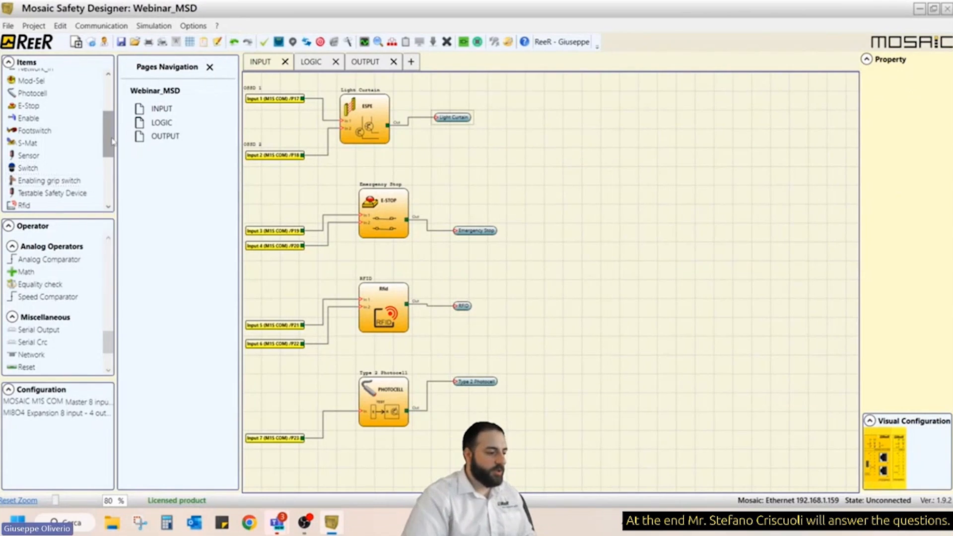
# - Examine the FieldBus Input, LL0 and LL1 items and the blocks in the Speed Control, Analog Input and Output categories
pyautogui.scroll(-2, 112, 142)
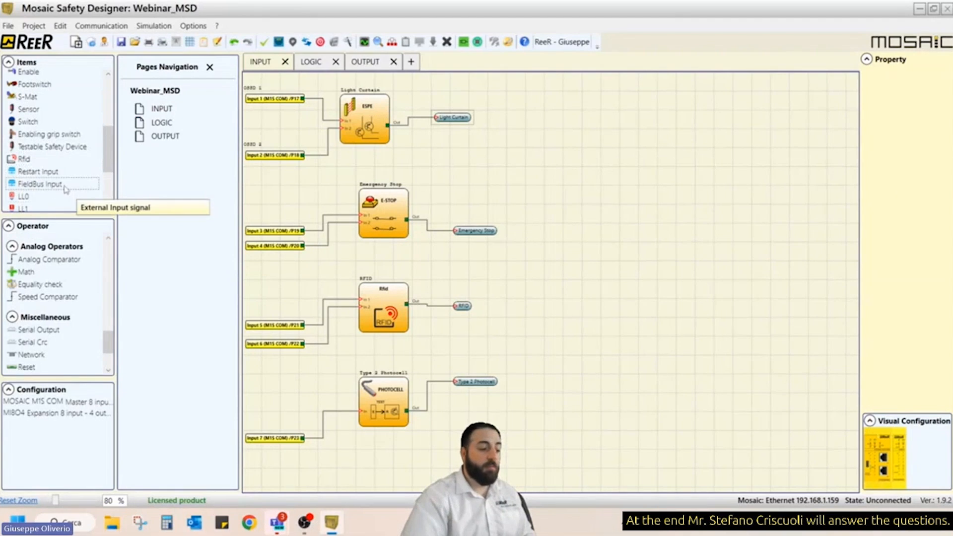
pyautogui.moveTo(110, 161); pyautogui.dragTo(109, 182)
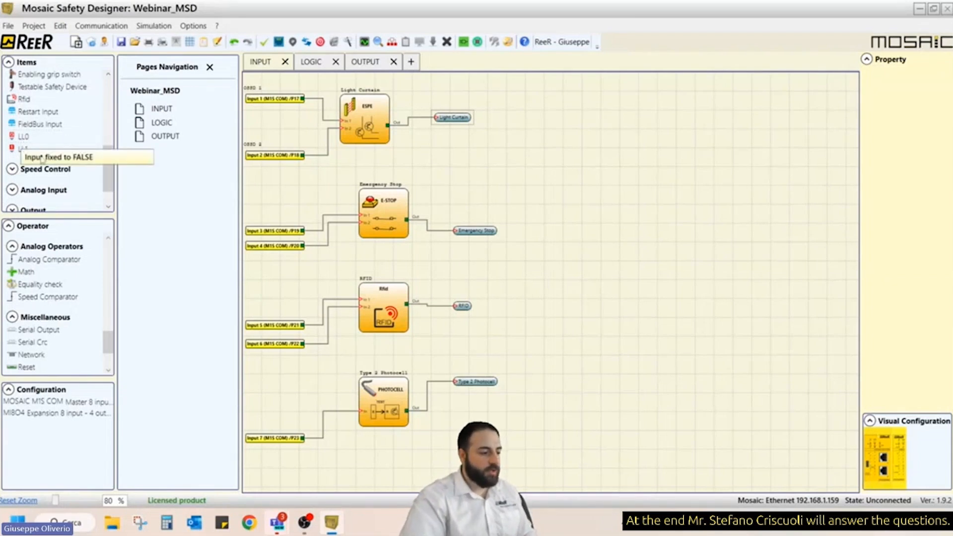
pyautogui.moveTo(112, 164); pyautogui.dragTo(109, 177)
pyautogui.click(12, 140)
pyautogui.click(31, 94)
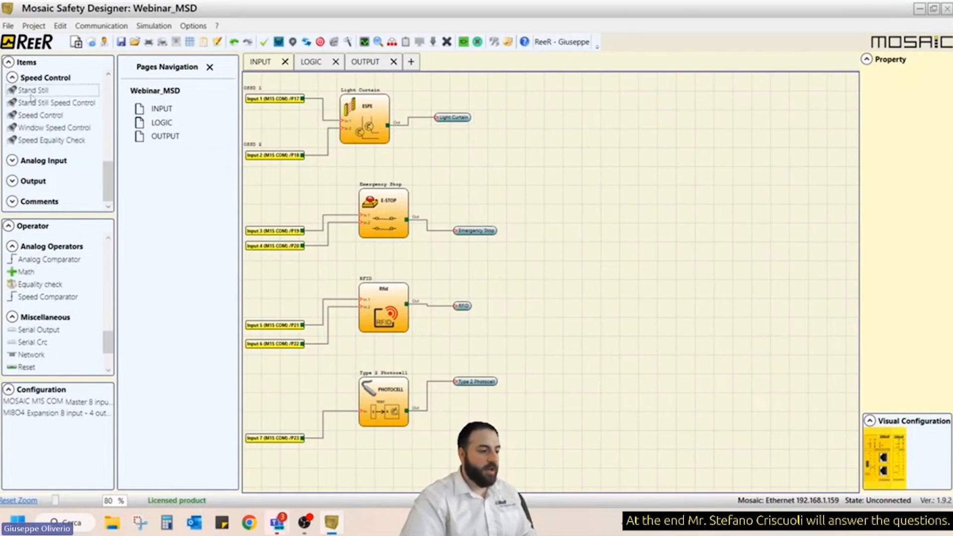
pyautogui.click(45, 128)
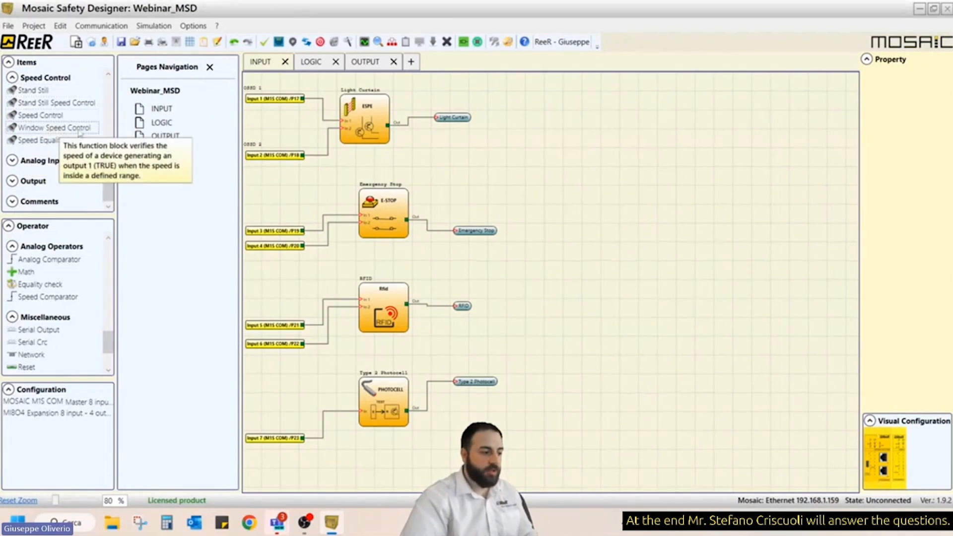
pyautogui.click(32, 141)
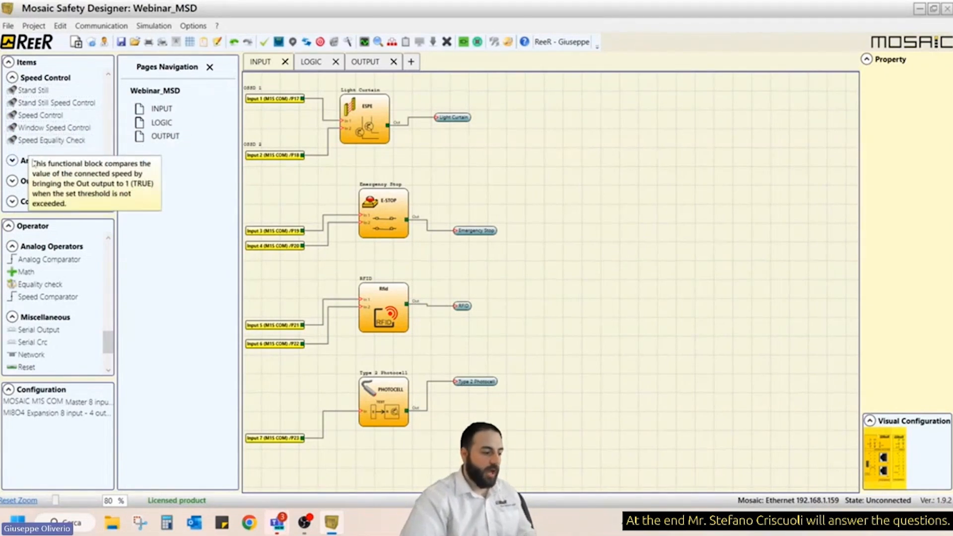
pyautogui.click(12, 160)
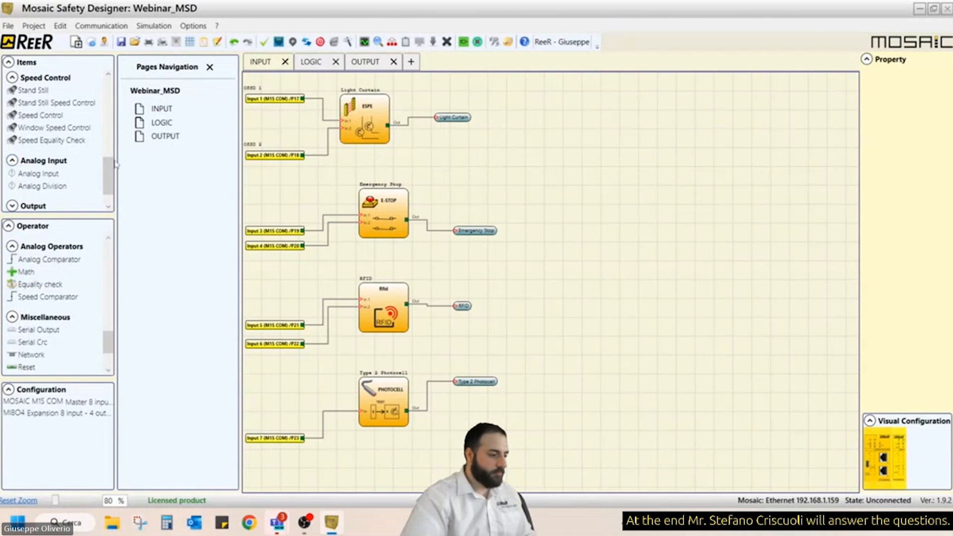
pyautogui.click(42, 206)
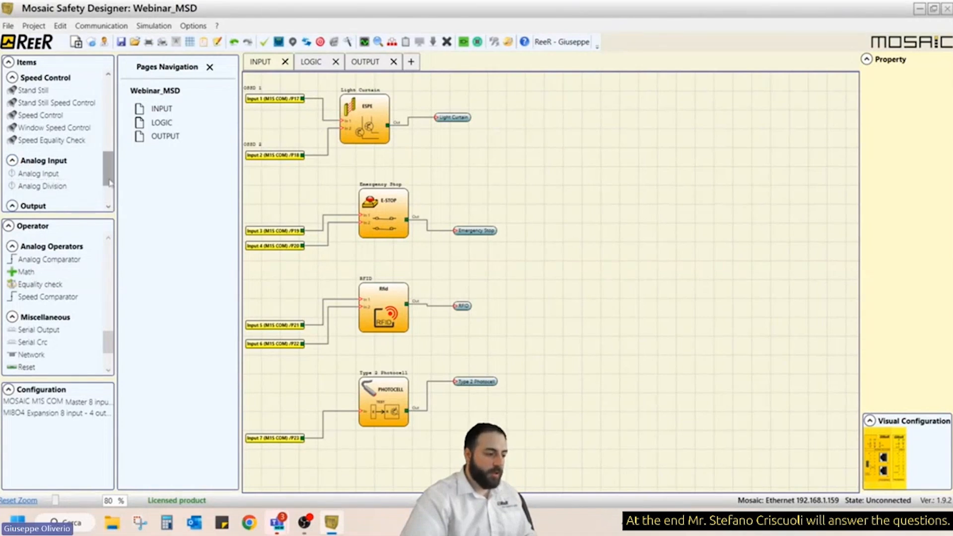
pyautogui.moveTo(110, 183); pyautogui.dragTo(110, 198)
pyautogui.click(30, 158)
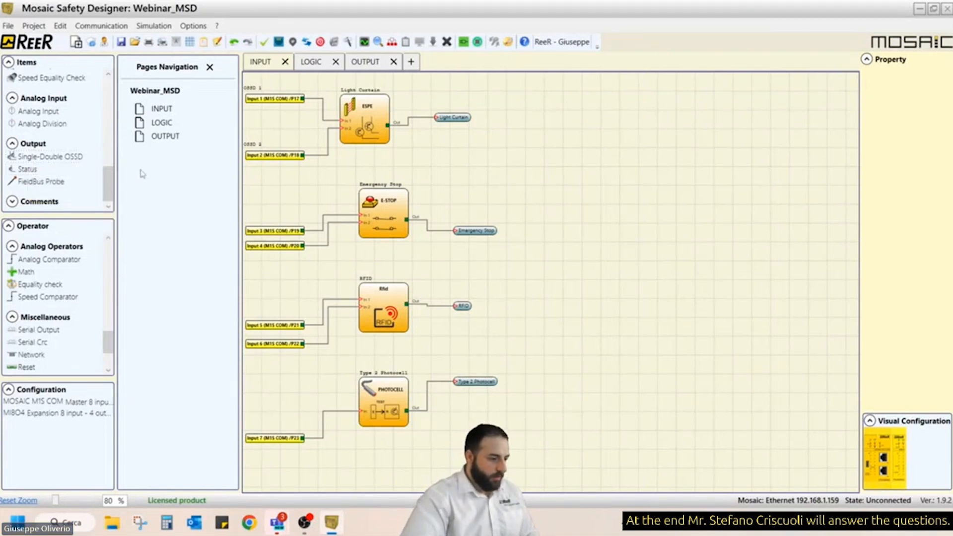
# - Try the Manual Reset option on the Emergency Stop block and switch it off again
pyautogui.moveTo(109, 342); pyautogui.dragTo(110, 255)
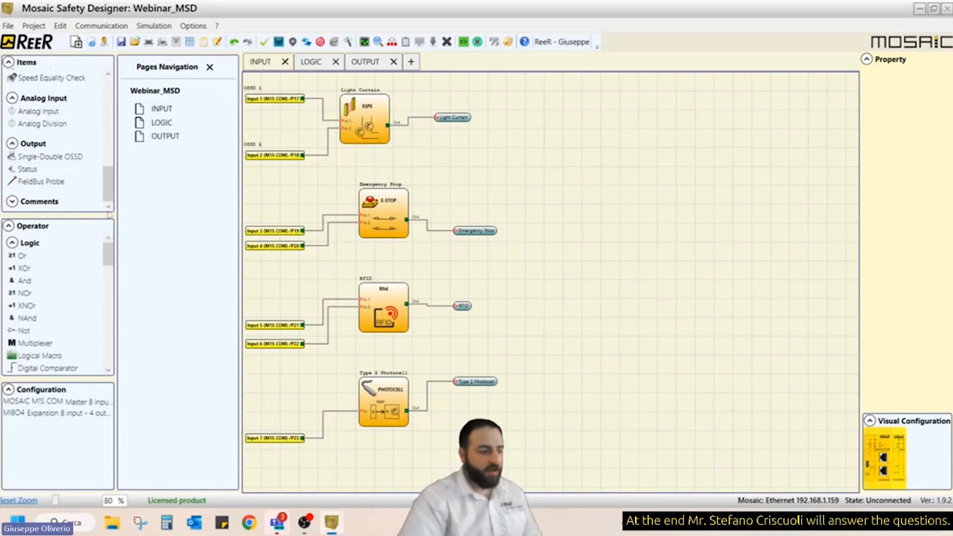
pyautogui.moveTo(108, 186); pyautogui.dragTo(109, 97)
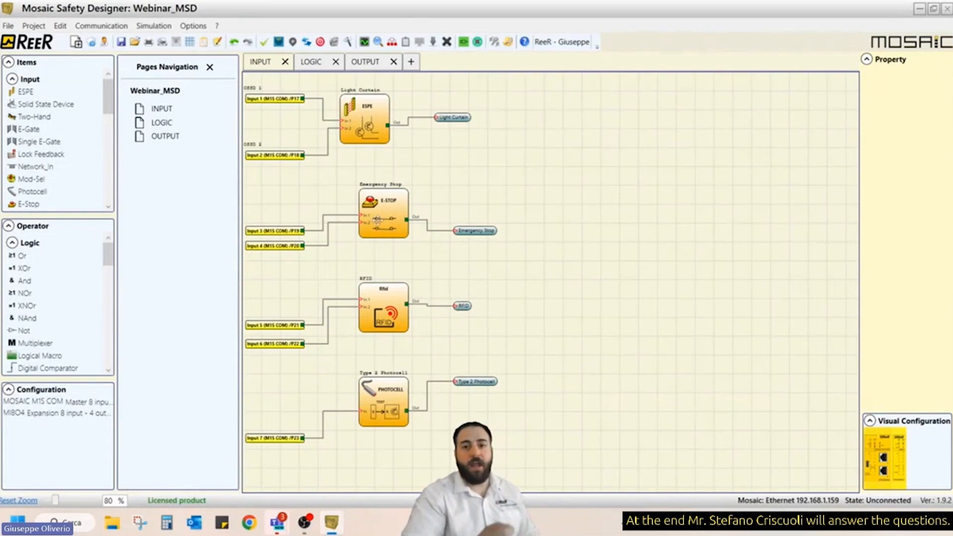
pyautogui.click(377, 220)
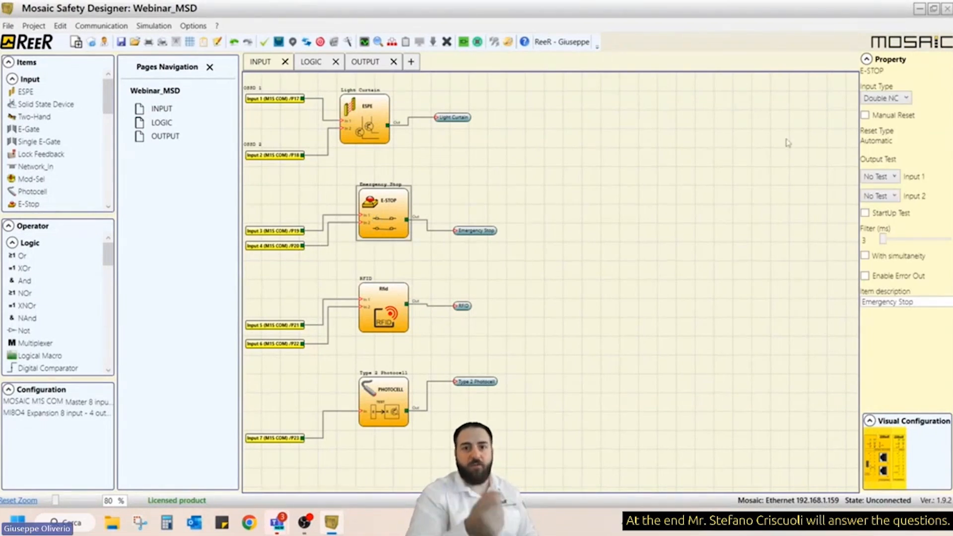
pyautogui.click(880, 117)
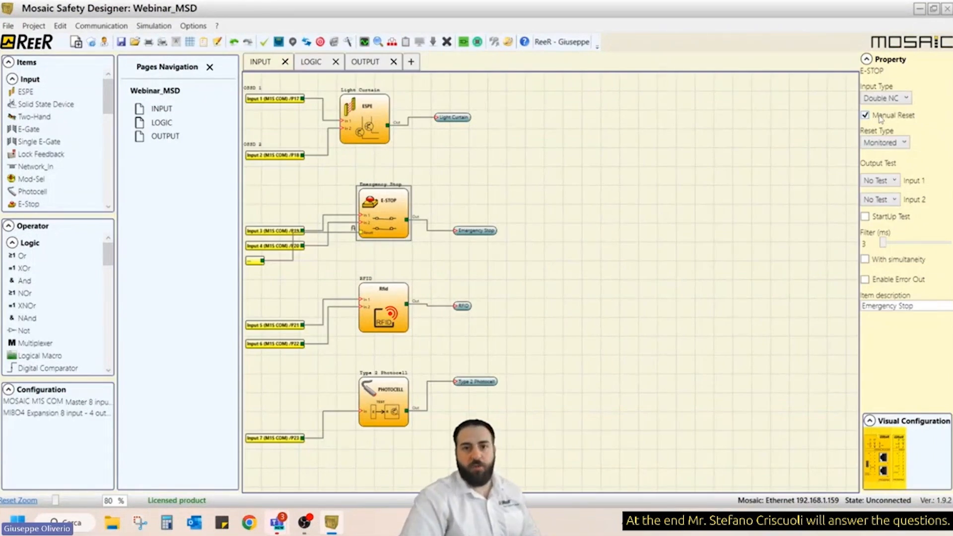
pyautogui.click(880, 118)
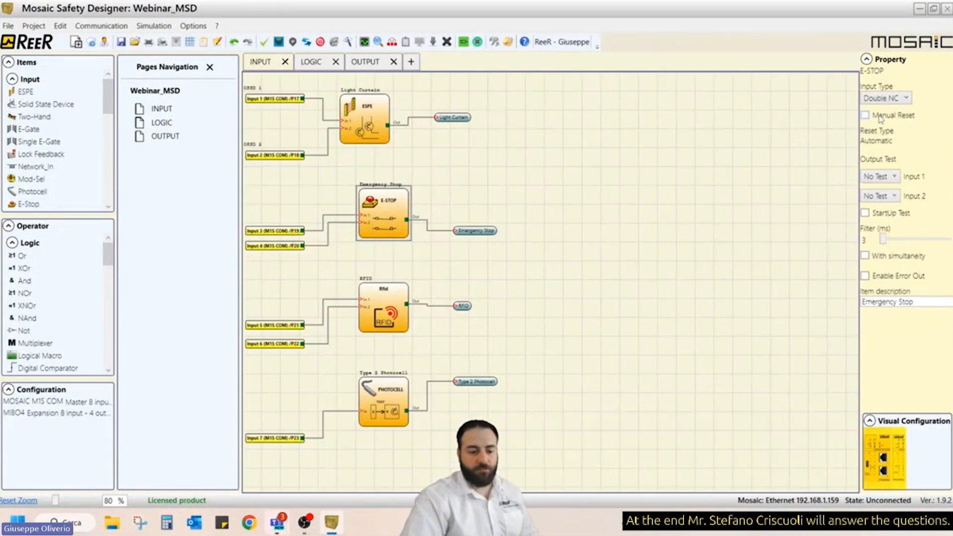
# - Assign MOSAIC M1S COM Test 1 to Input 1 and Test 2 to Input 2 of the Emergency Stop block
pyautogui.click(885, 181)
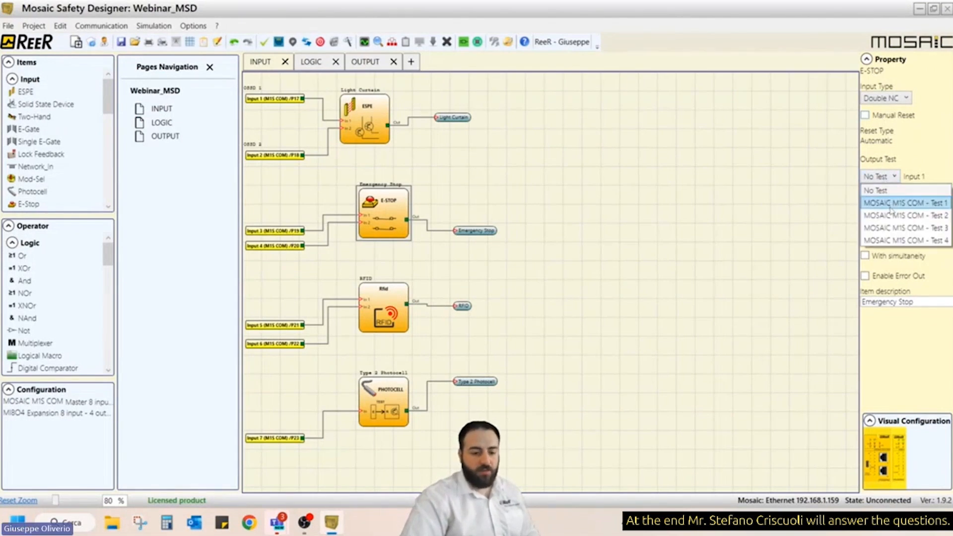
pyautogui.click(889, 208)
pyautogui.click(850, 196)
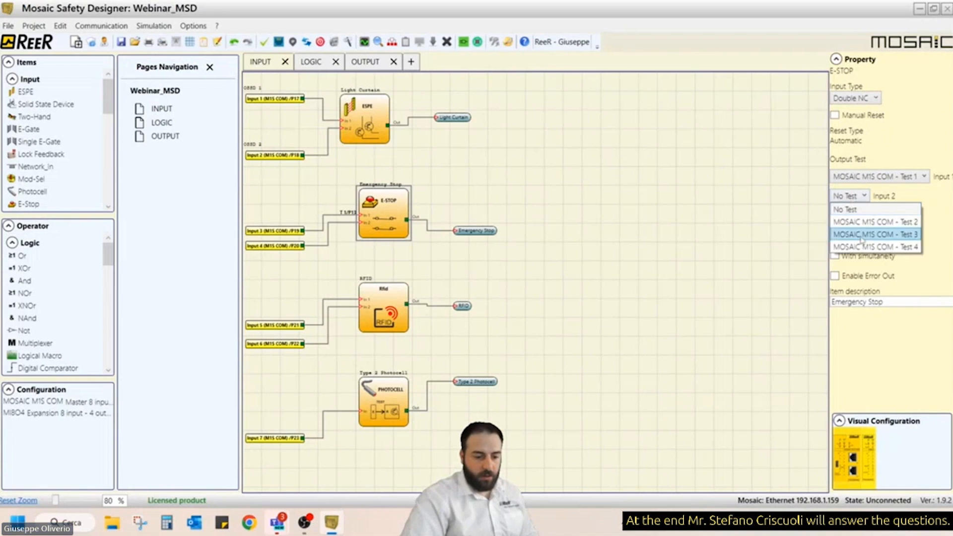
pyautogui.click(856, 221)
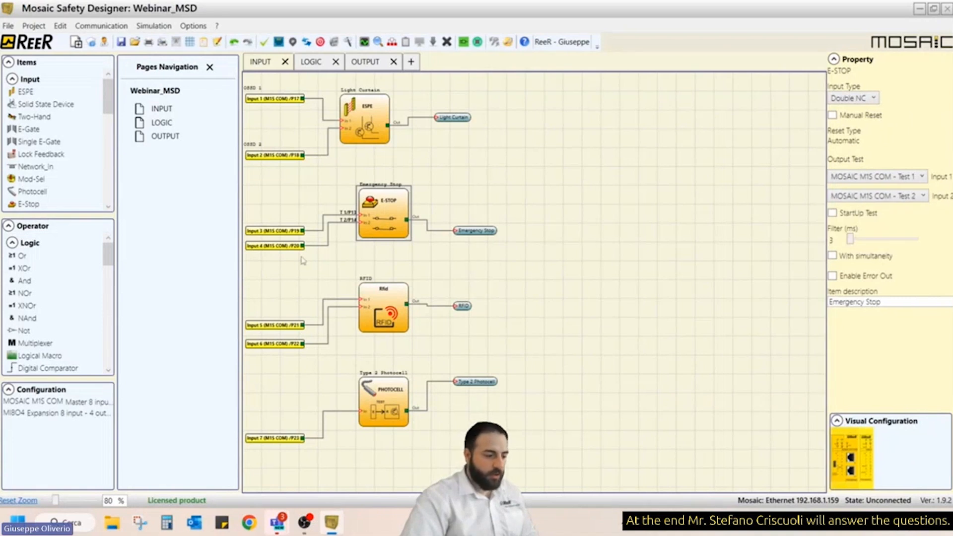
pyautogui.scroll(7, 303, 261)
pyautogui.scroll(-8, 301, 259)
pyautogui.click(301, 255)
pyautogui.scroll(4, 301, 256)
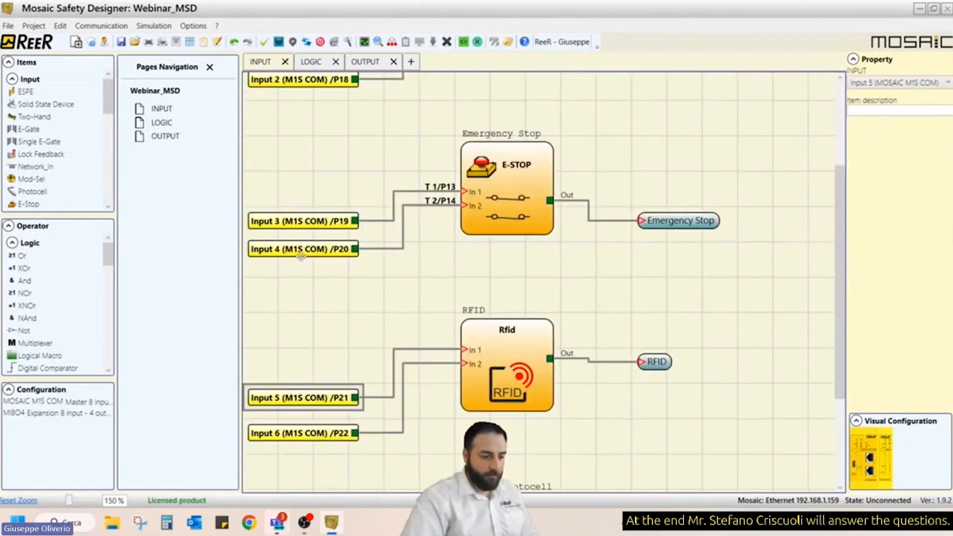
pyautogui.scroll(3, 301, 256)
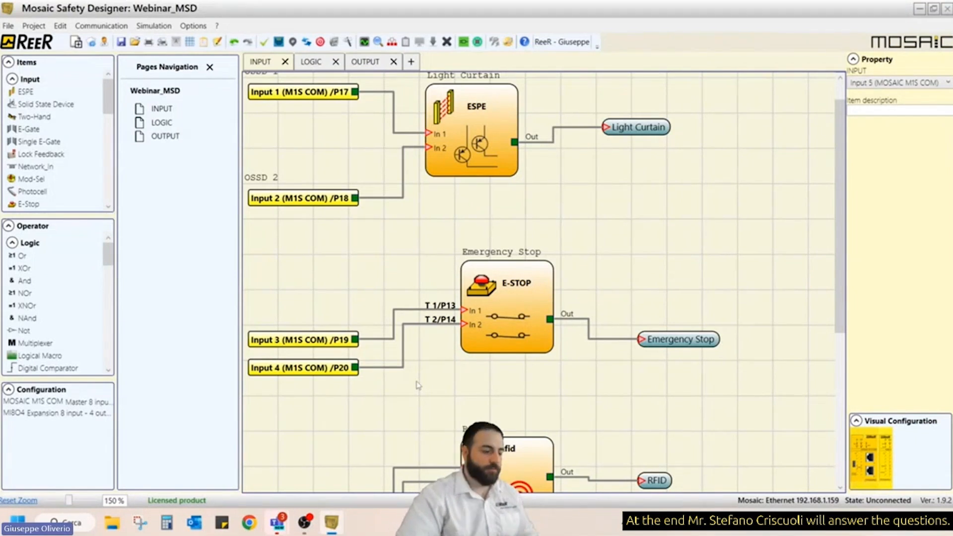
# - Assign the MOSAIC M1S COM Test 3 output test to the Type 2 Photocell block
pyautogui.moveTo(841, 208); pyautogui.dragTo(874, 373)
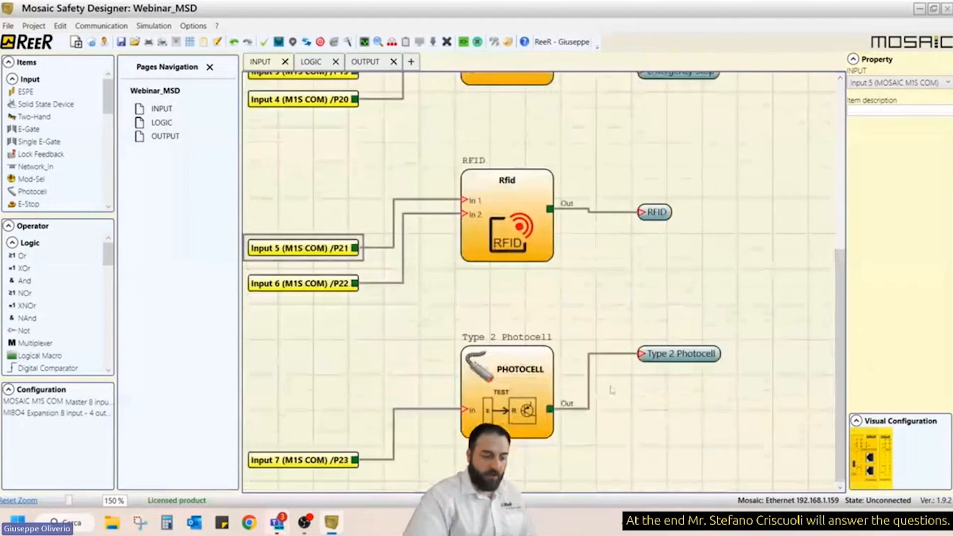
pyautogui.click(507, 393)
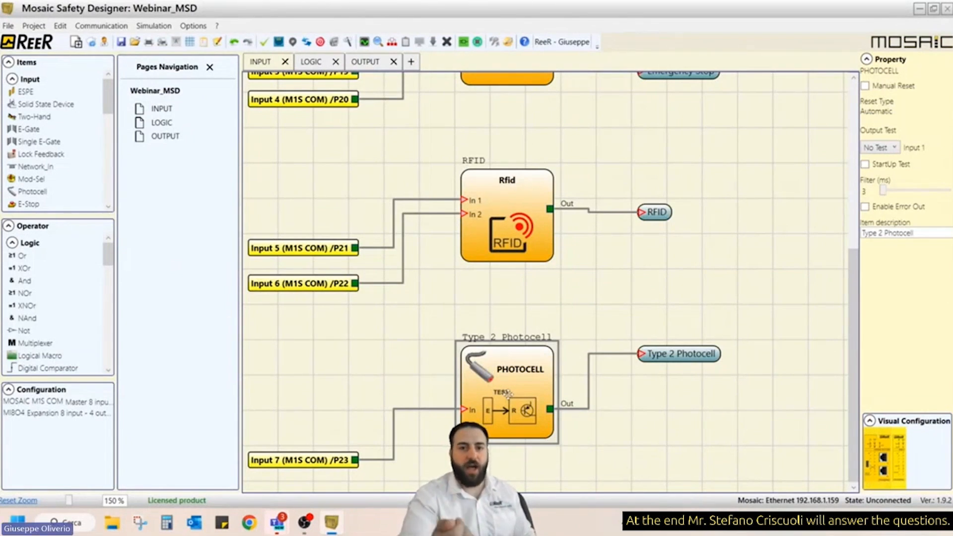
pyautogui.click(895, 149)
pyautogui.click(896, 174)
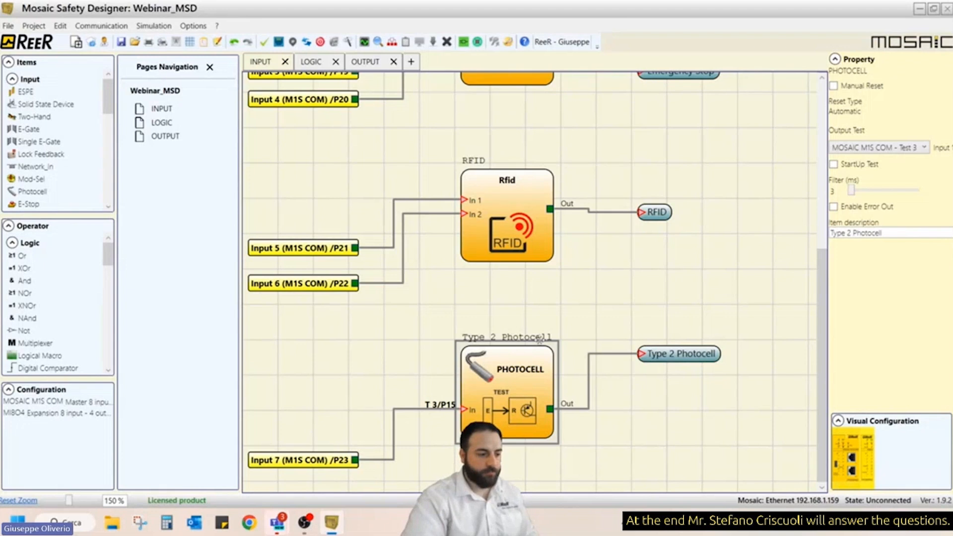
pyautogui.keyDown('ctrl'); pyautogui.scroll(-3, 541, 344); pyautogui.keyUp('ctrl')
pyautogui.keyDown('ctrl'); pyautogui.scroll(-2, 541, 344); pyautogui.keyUp('ctrl')
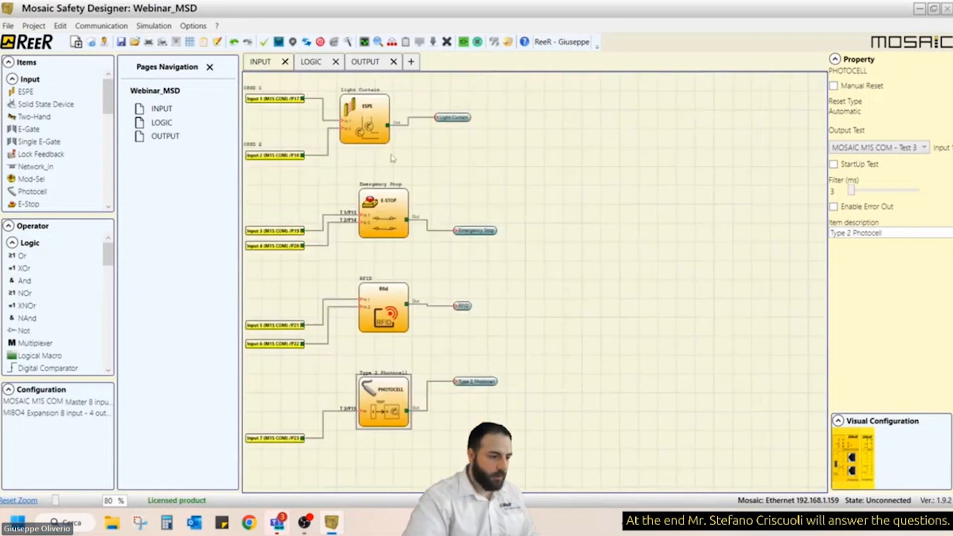
# - Place an Interpage In on the LOGIC page, link it to Emergency Stop, and move it near the page's upper-left corner
pyautogui.click(311, 65)
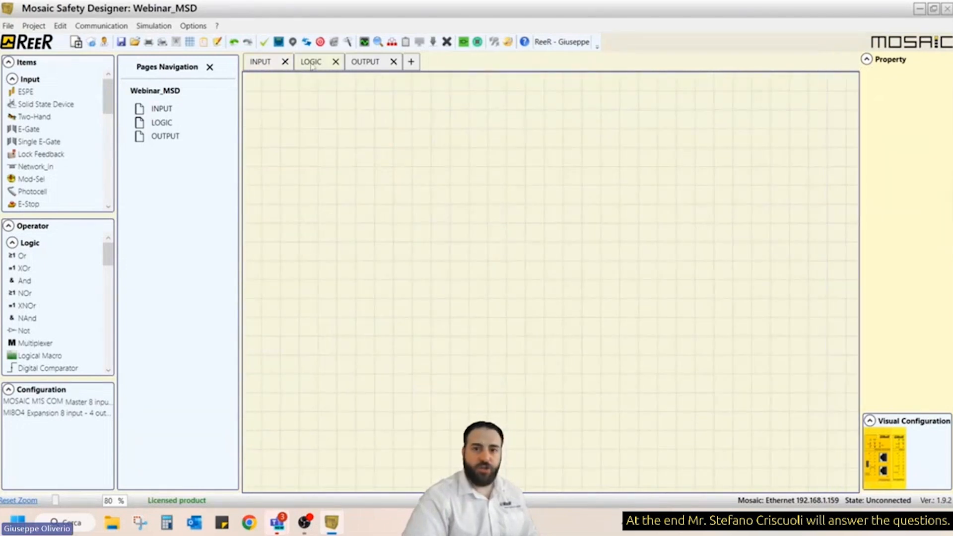
pyautogui.click(266, 66)
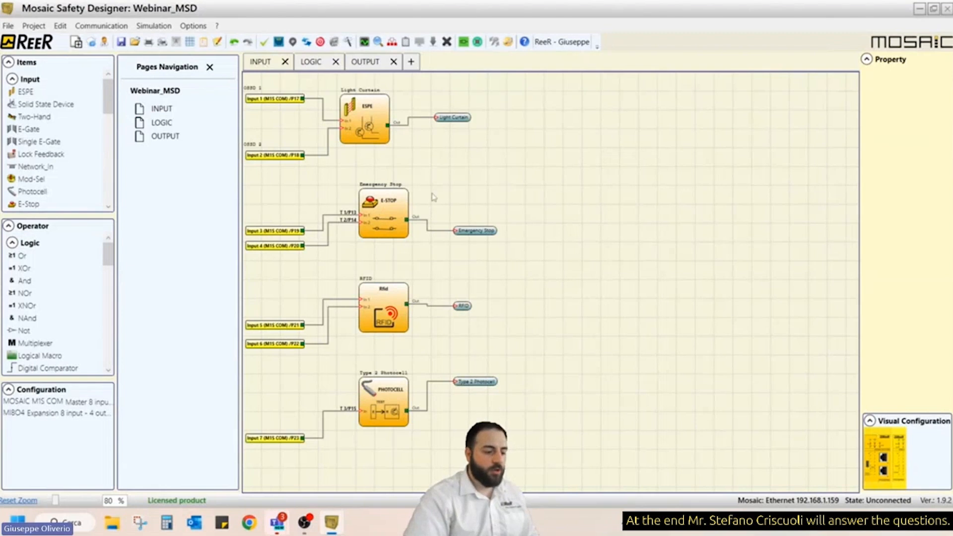
pyautogui.click(314, 61)
pyautogui.moveTo(109, 261); pyautogui.dragTo(115, 377)
pyautogui.click(31, 335)
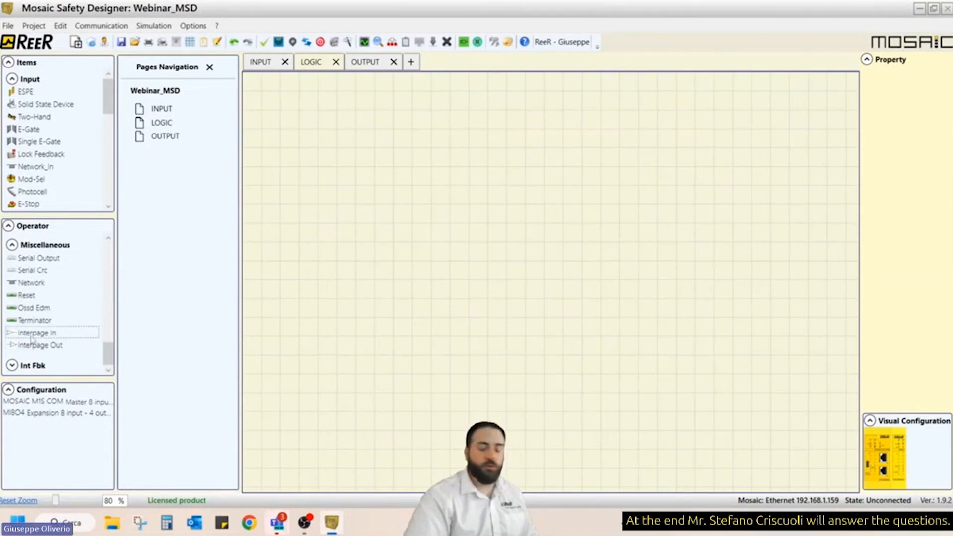
pyautogui.moveTo(31, 340); pyautogui.dragTo(310, 107)
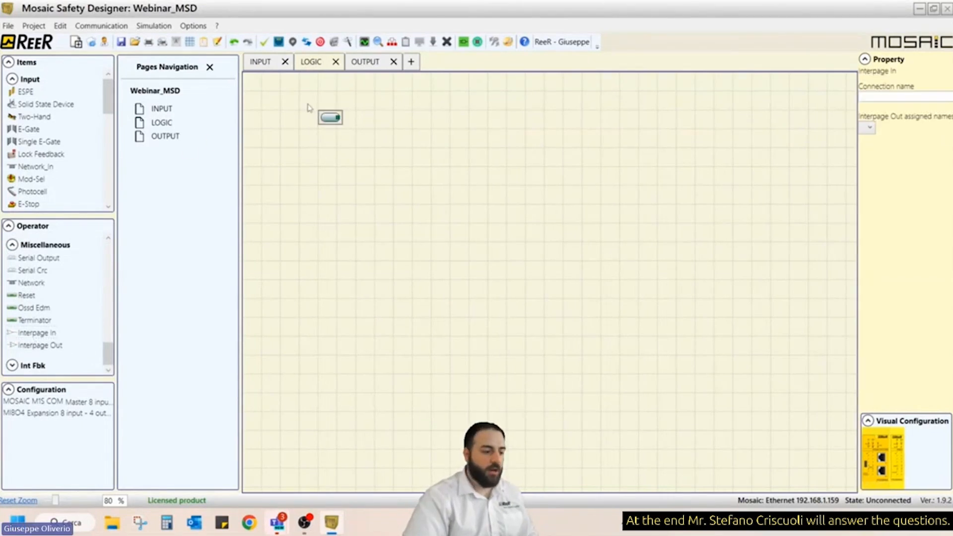
pyautogui.click(869, 128)
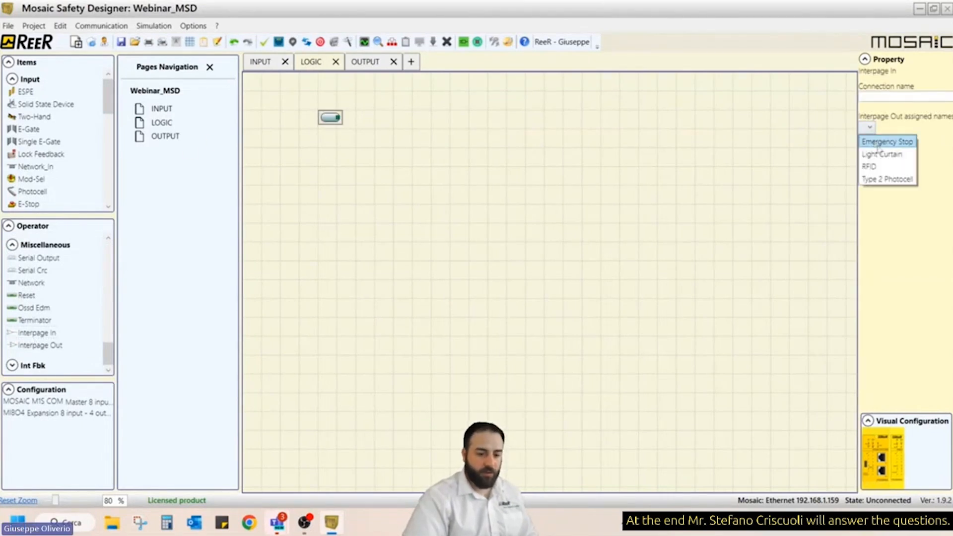
pyautogui.click(878, 143)
pyautogui.scroll(5, 349, 142)
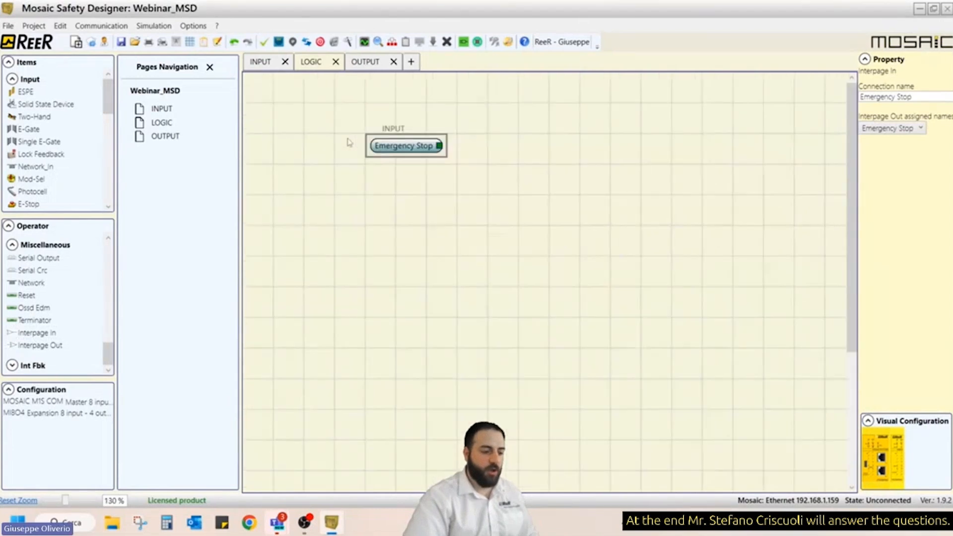
pyautogui.scroll(1, 349, 142)
pyautogui.moveTo(422, 148); pyautogui.dragTo(322, 153)
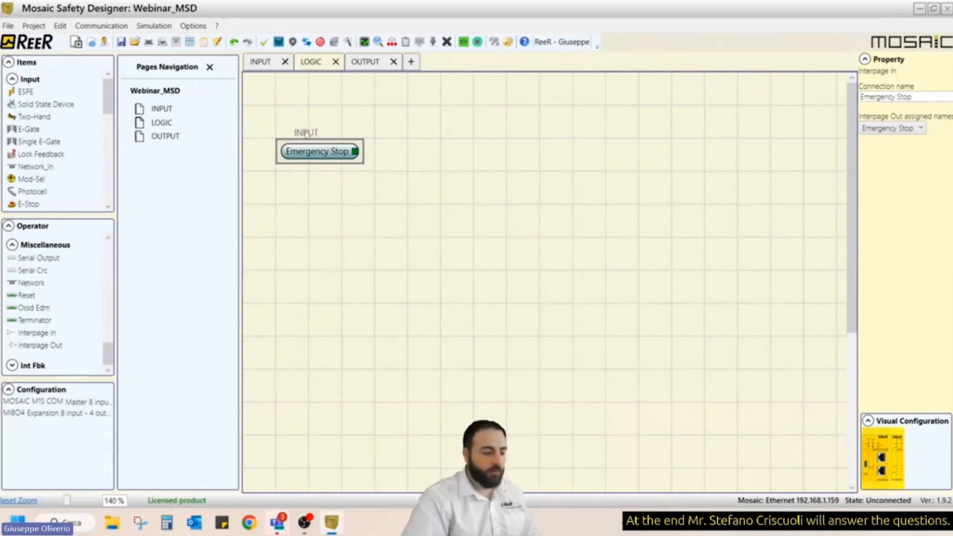
# - Add three Interpage In connectors stacked below Emergency Stop on the LOGIC page, linked to Light Curtain, RFID and Type 2 Photocell
pyautogui.click(50, 334)
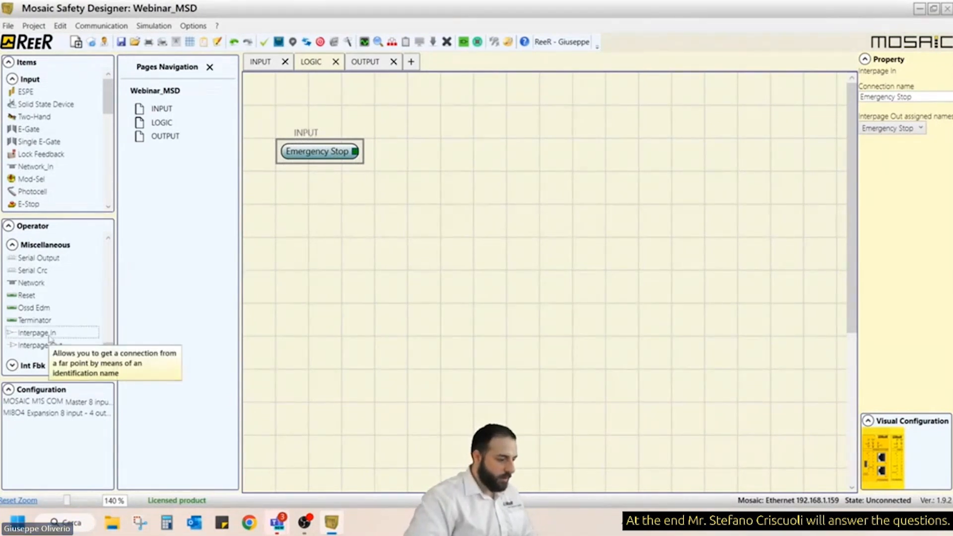
pyautogui.moveTo(50, 339); pyautogui.dragTo(365, 254)
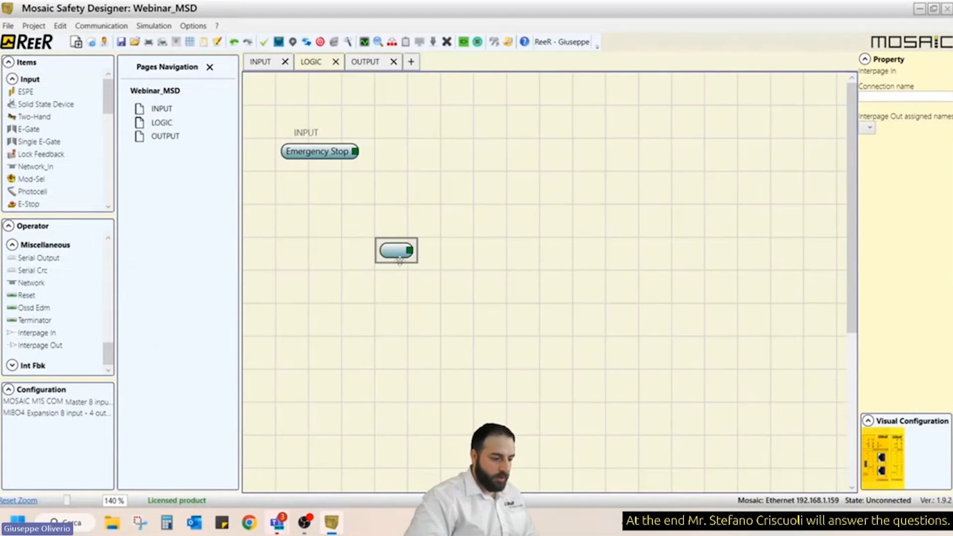
pyautogui.click(868, 127)
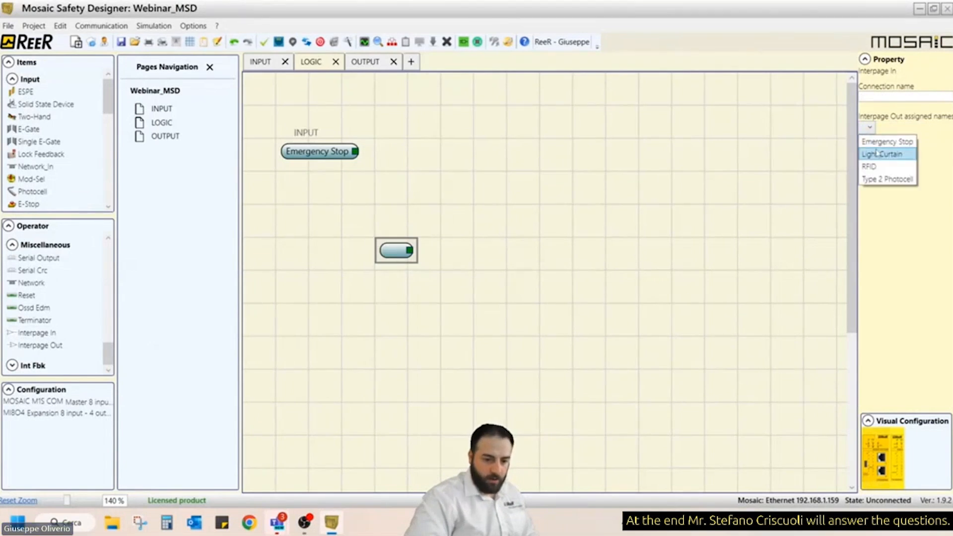
pyautogui.click(882, 154)
pyautogui.moveTo(45, 331); pyautogui.dragTo(421, 288)
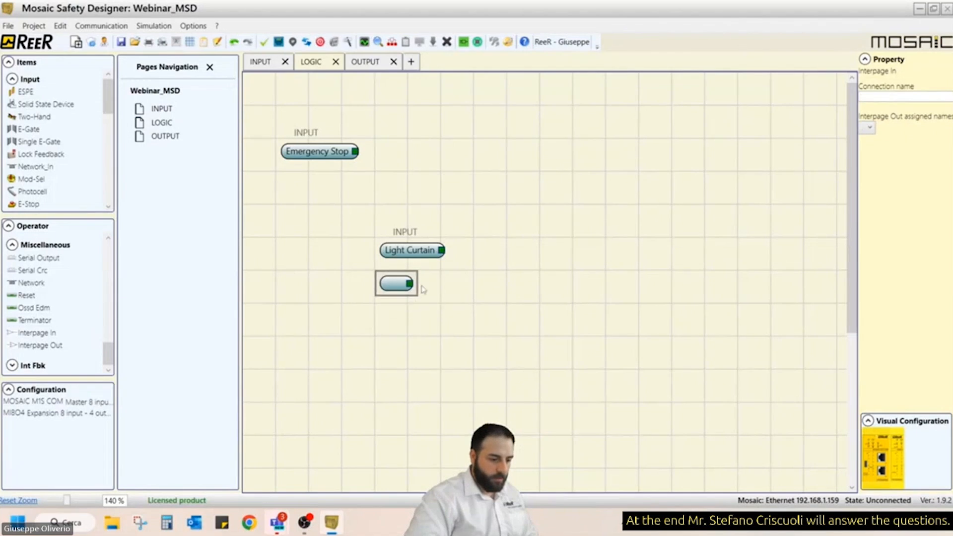
pyautogui.click(868, 127)
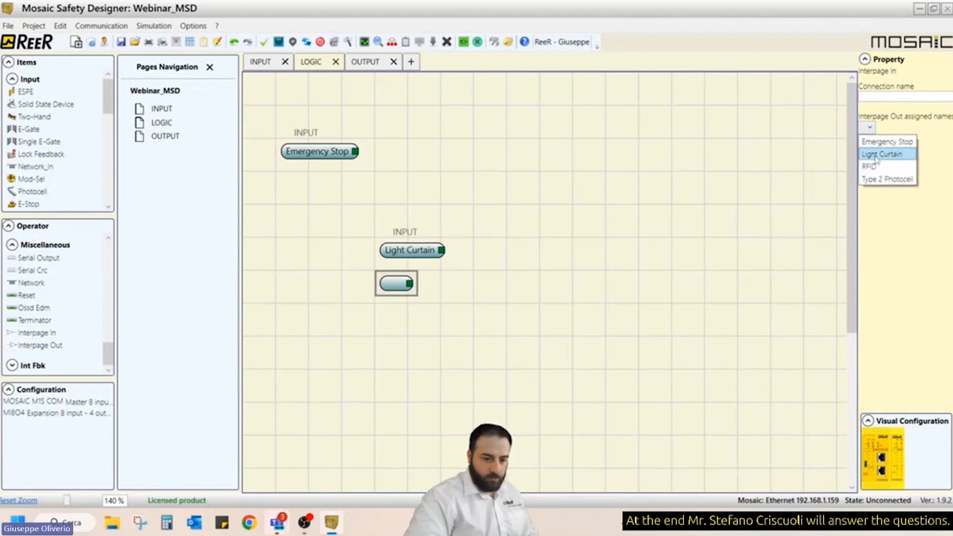
pyautogui.click(874, 167)
pyautogui.moveTo(72, 330); pyautogui.dragTo(379, 317)
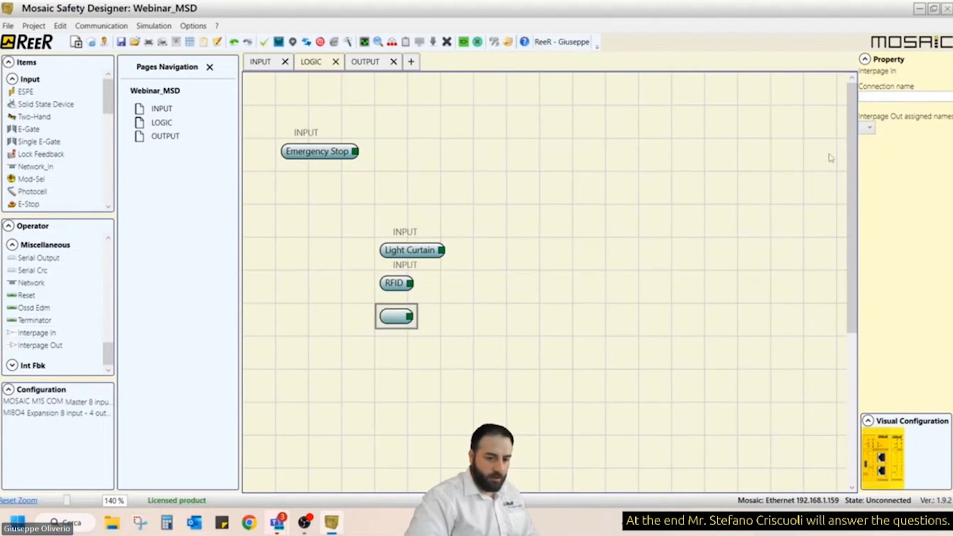
pyautogui.click(869, 128)
pyautogui.click(874, 179)
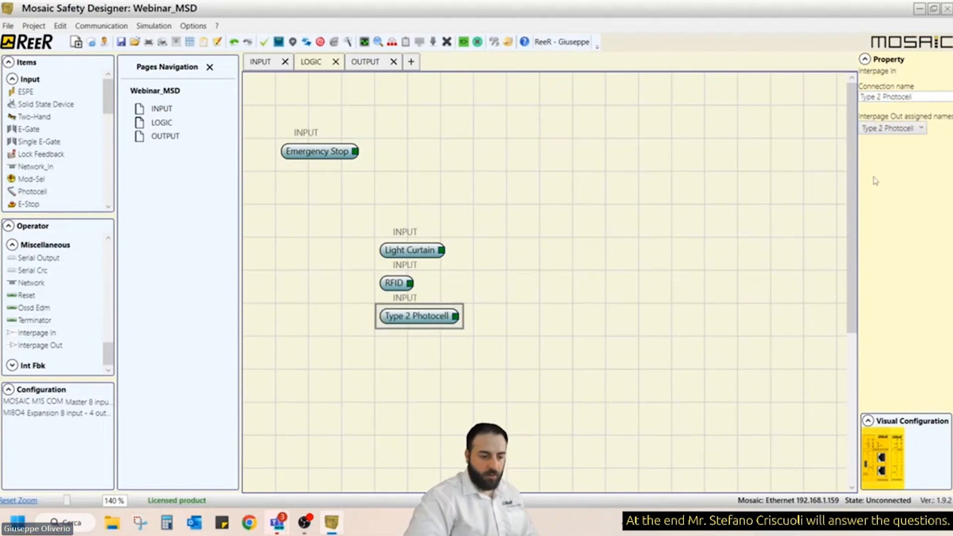
# - Place an AND operator to the right of the Light Curtain connector and set its number of inputs to 3
pyautogui.click(406, 280)
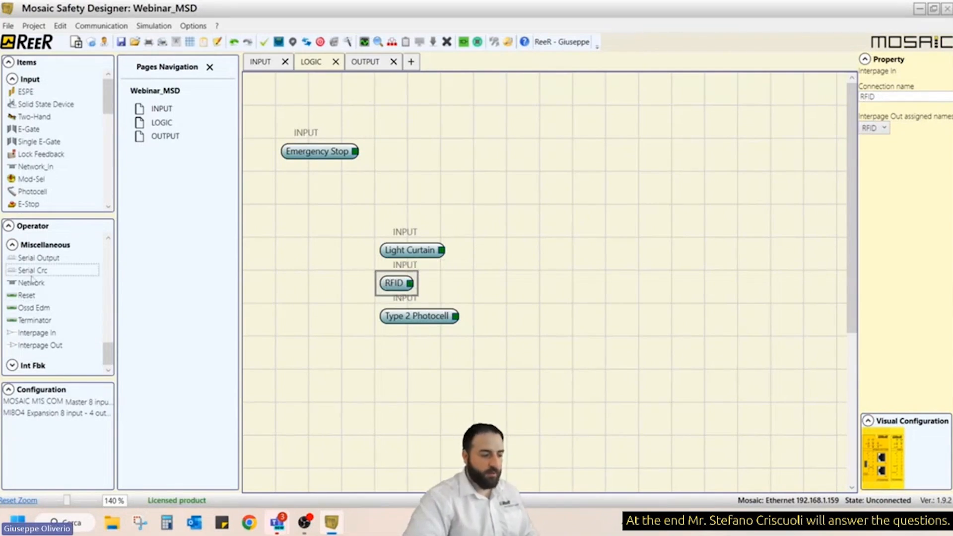
pyautogui.scroll(10, 31, 279)
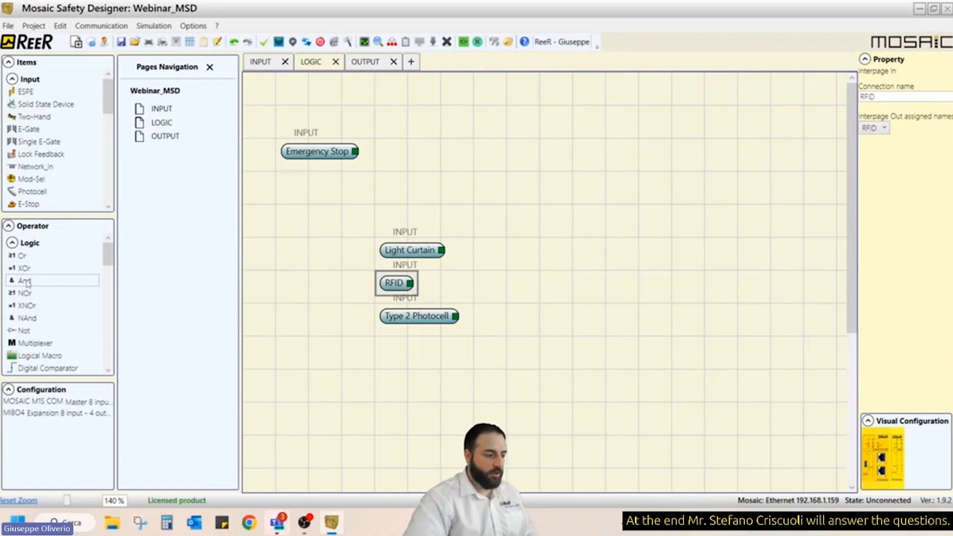
pyautogui.moveTo(28, 281); pyautogui.dragTo(611, 254)
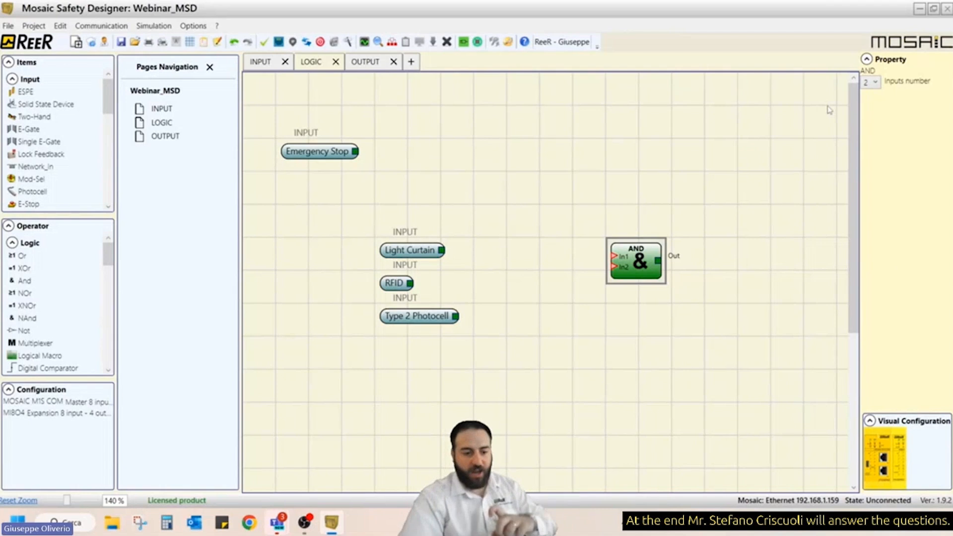
pyautogui.click(877, 84)
pyautogui.click(872, 102)
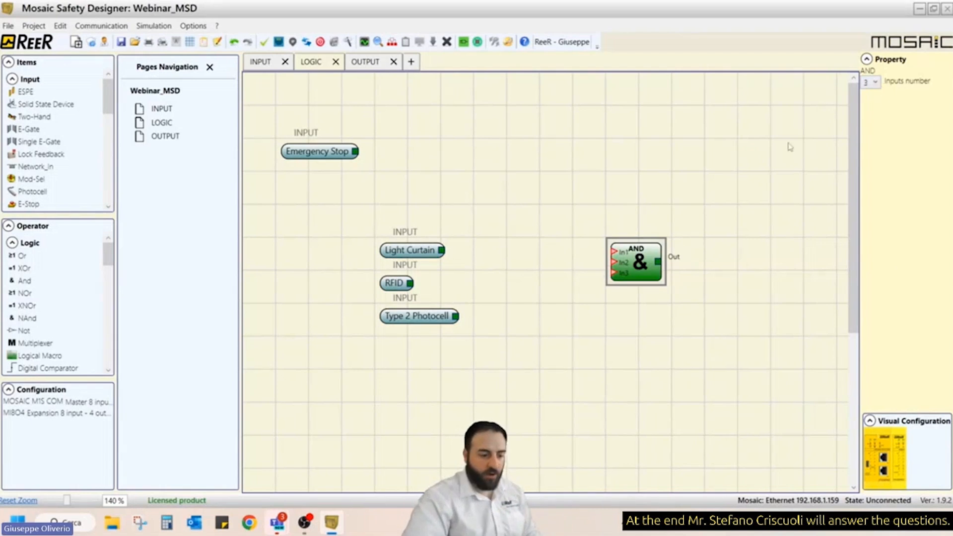
# - Wire Light Curtain, RFID and Type 2 Photocell to In1, In2 and In3 of the AND operator
pyautogui.click(442, 251)
pyautogui.moveTo(442, 251); pyautogui.dragTo(616, 252)
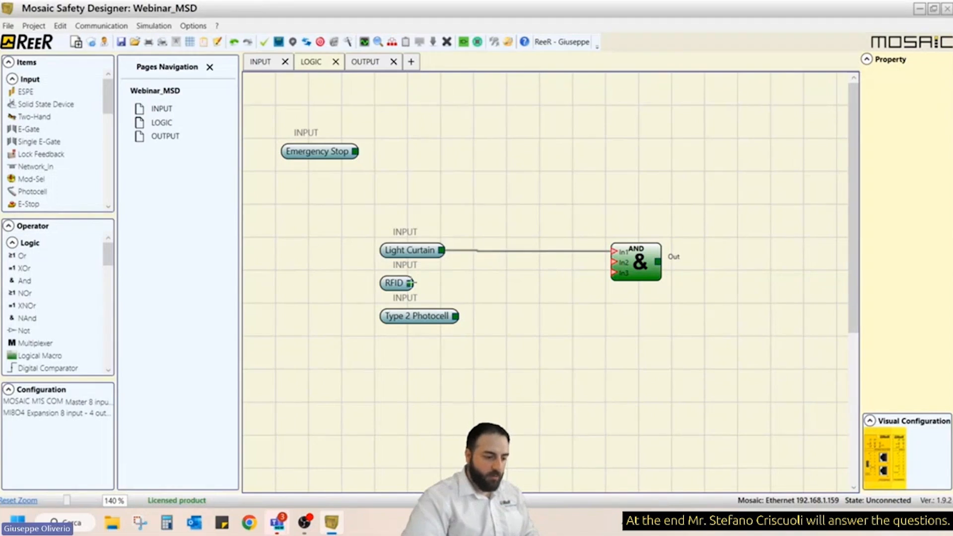
pyautogui.moveTo(409, 283)
pyautogui.mouseDown()
pyautogui.moveTo(616, 263)
pyautogui.moveTo(455, 316)
pyautogui.mouseUp()
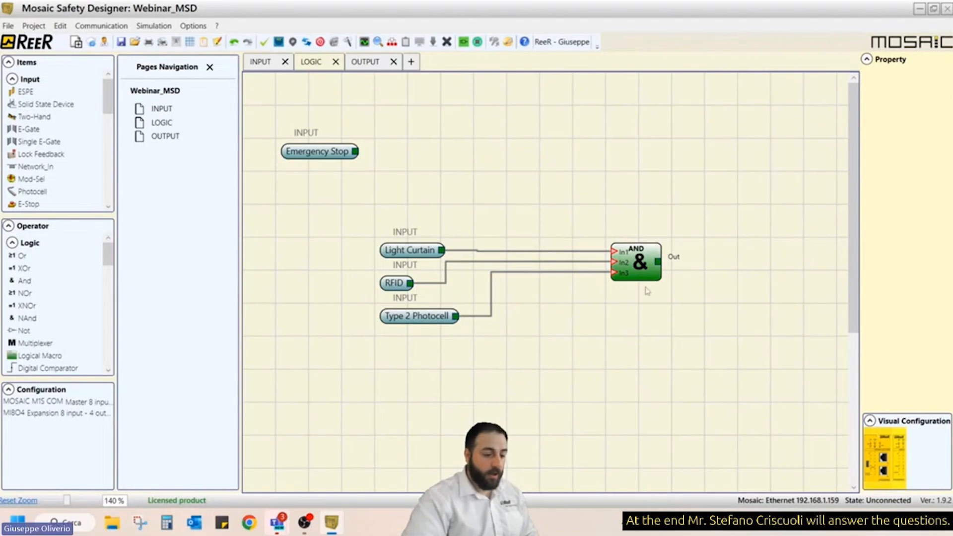
# - Place a second AND operator to the upper right of the first and wire the Emergency Stop connector to its In1
pyautogui.click(35, 281)
pyautogui.moveTo(38, 289); pyautogui.dragTo(723, 234)
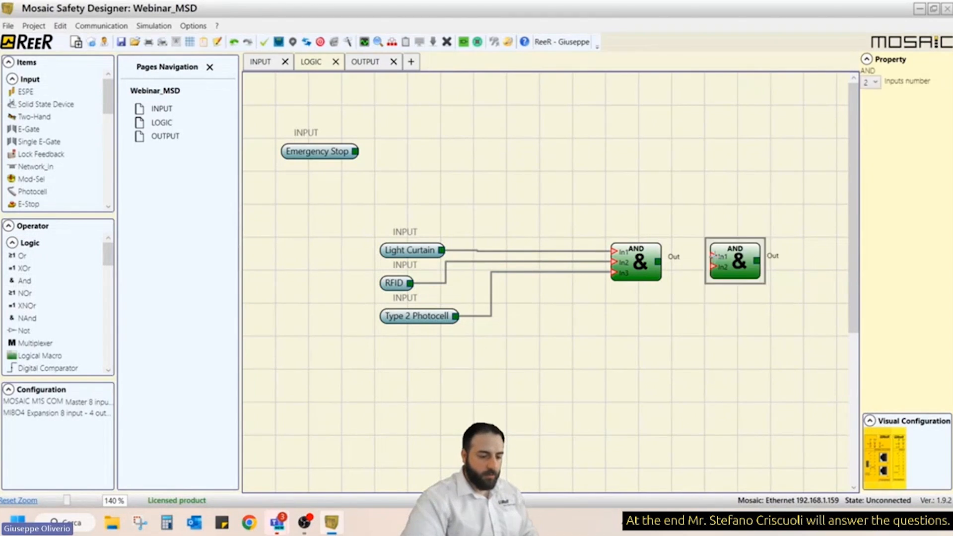
pyautogui.moveTo(355, 151); pyautogui.dragTo(648, 120)
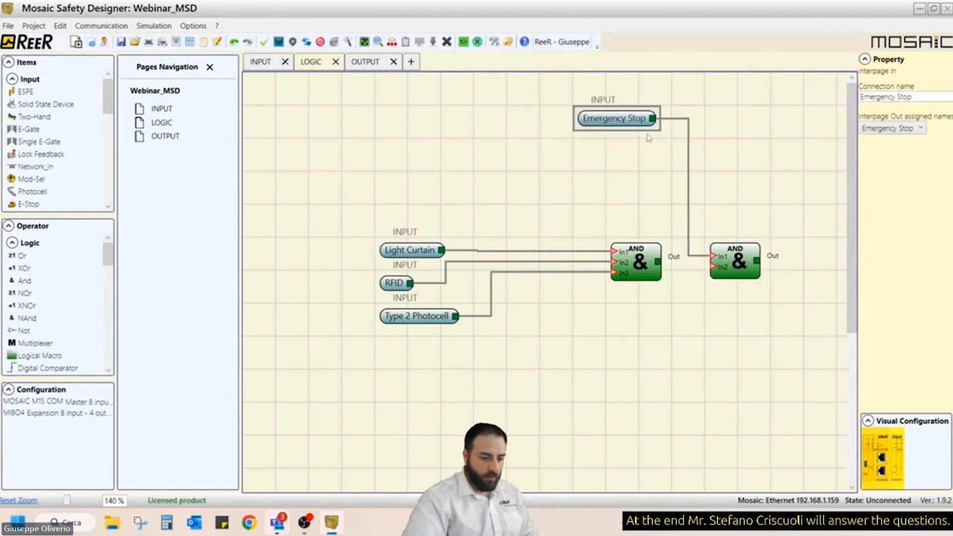
pyautogui.moveTo(736, 263); pyautogui.dragTo(736, 229)
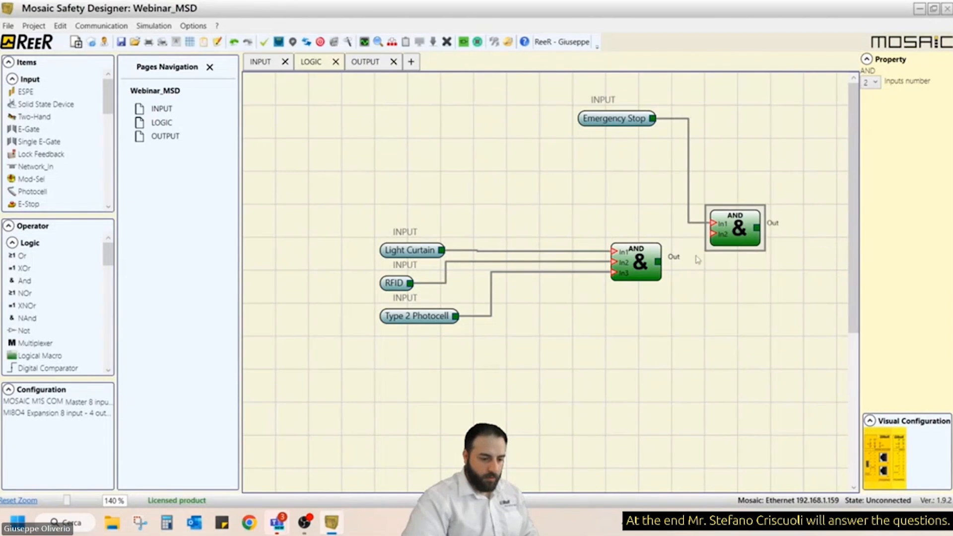
# - Wire the three-input AND's output to In2 of the second AND and shift the whole LOGIC diagram to the page's left edge
pyautogui.click(657, 262)
pyautogui.moveTo(658, 262); pyautogui.dragTo(611, 238)
pyautogui.hotkey('ctrl', 'a')
pyautogui.click(623, 322)
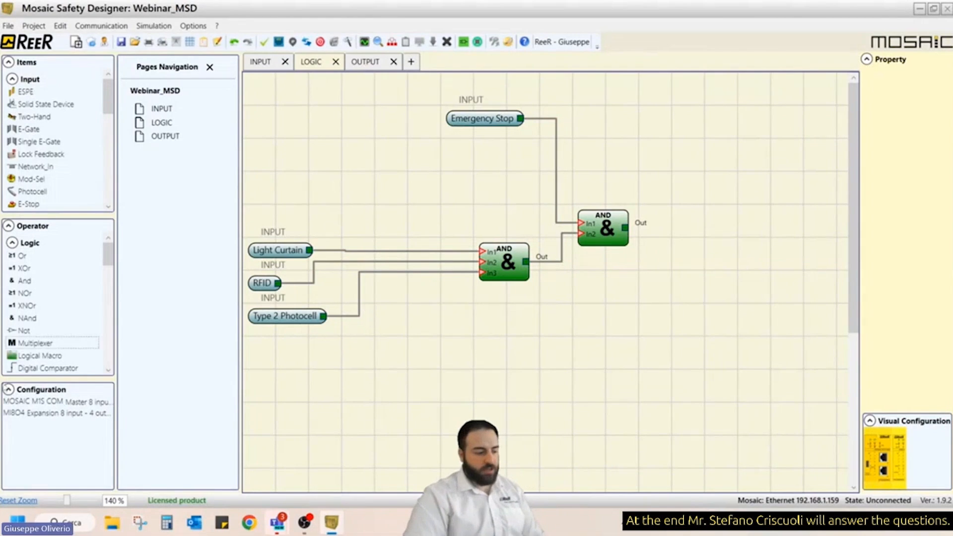
# - Add an Interpage Out connected to the second AND's output and name its connection Safety OK
pyautogui.moveTo(110, 262); pyautogui.dragTo(109, 367)
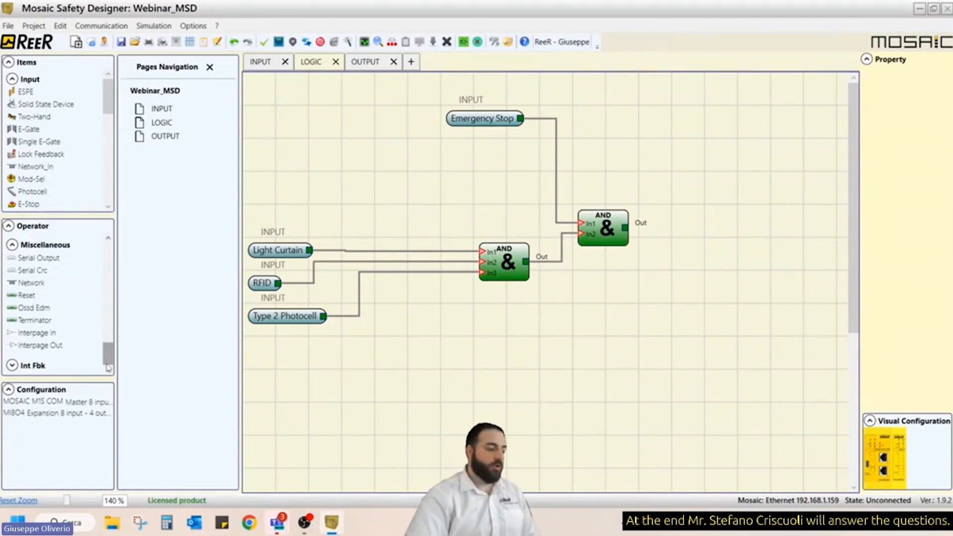
pyautogui.click(34, 347)
pyautogui.moveTo(36, 350); pyautogui.dragTo(624, 227)
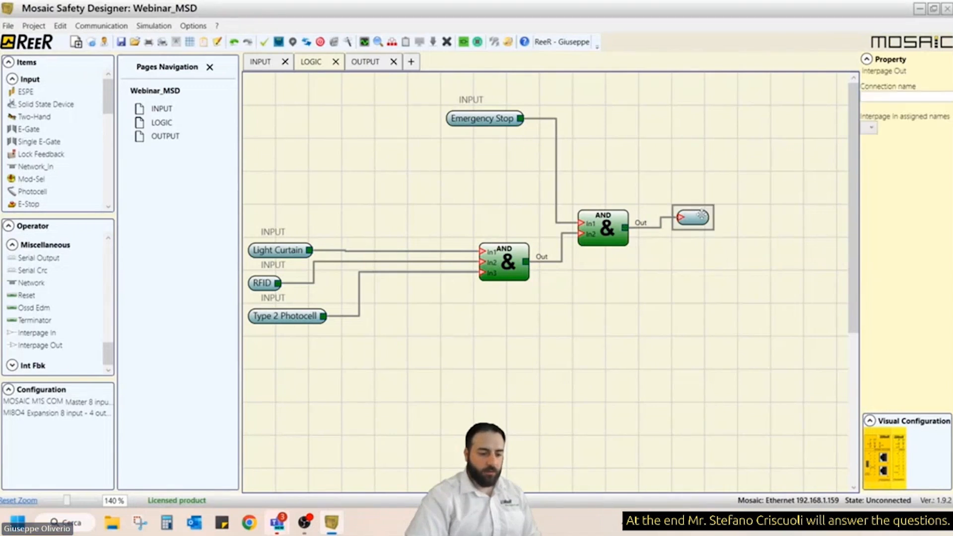
pyautogui.click(900, 97)
pyautogui.write('S')
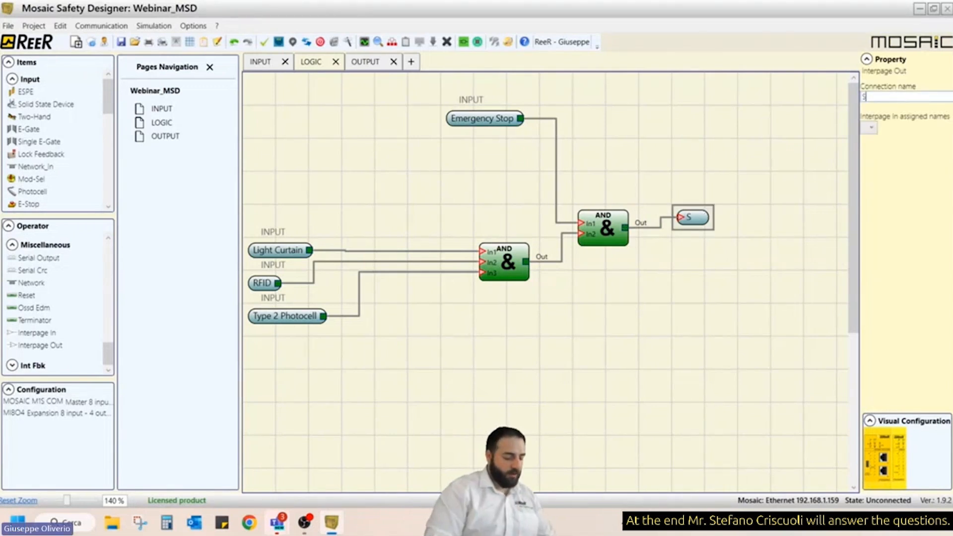
pyautogui.write('afety OK')
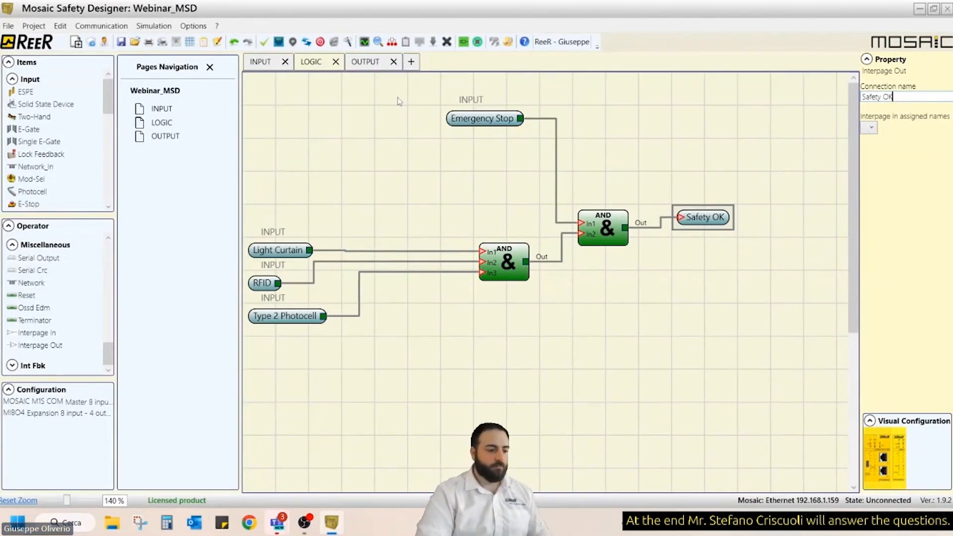
# - Place an Interpage In at the left edge of the OUTPUT page and link it to Safety OK
pyautogui.click(369, 64)
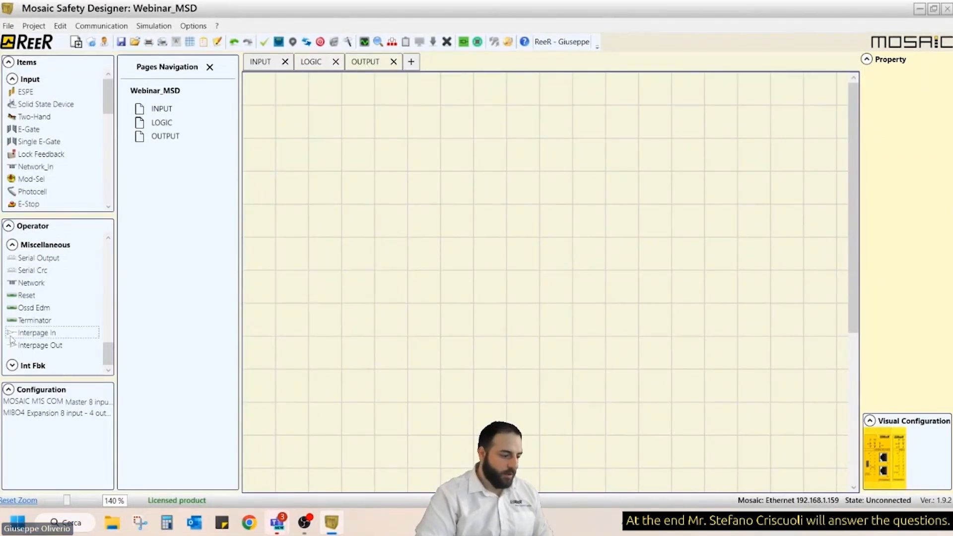
pyautogui.moveTo(13, 333); pyautogui.dragTo(263, 218)
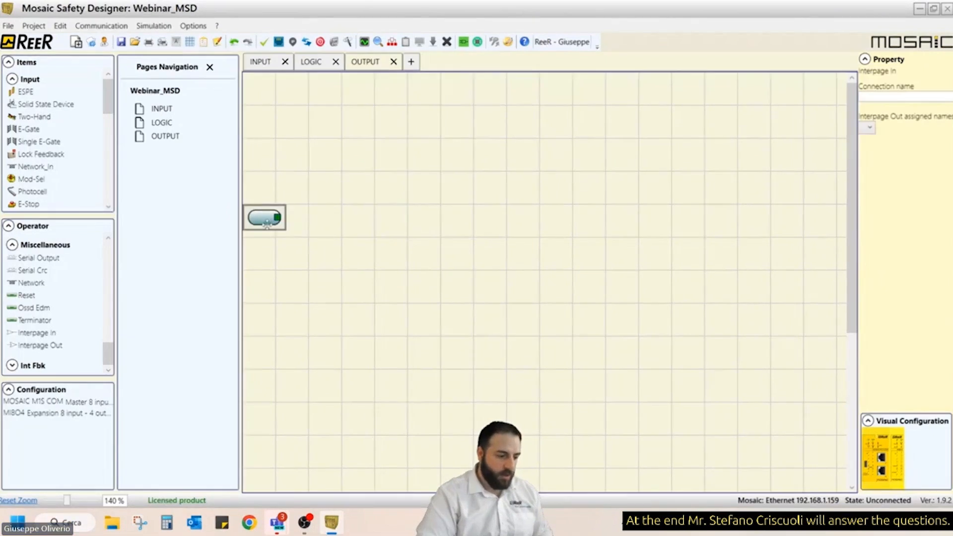
pyautogui.click(868, 127)
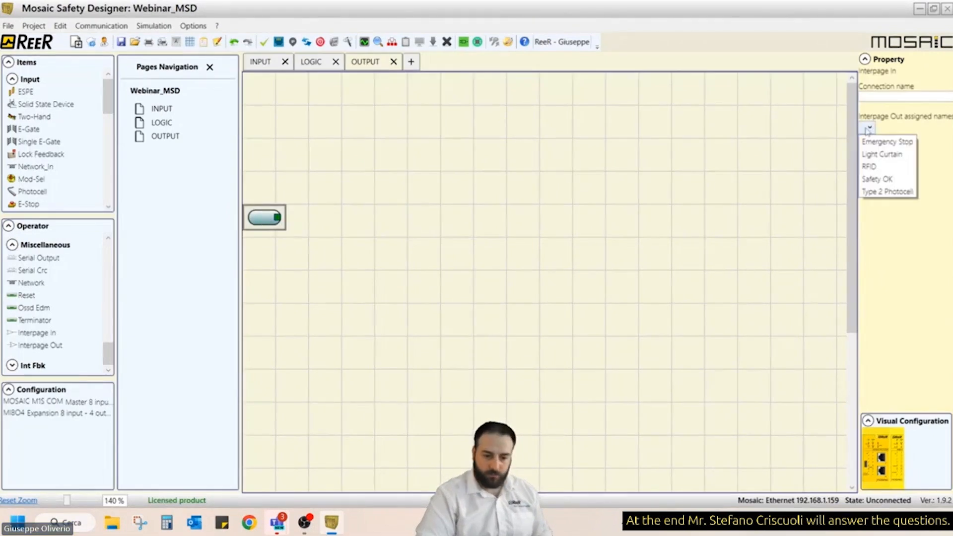
pyautogui.click(879, 180)
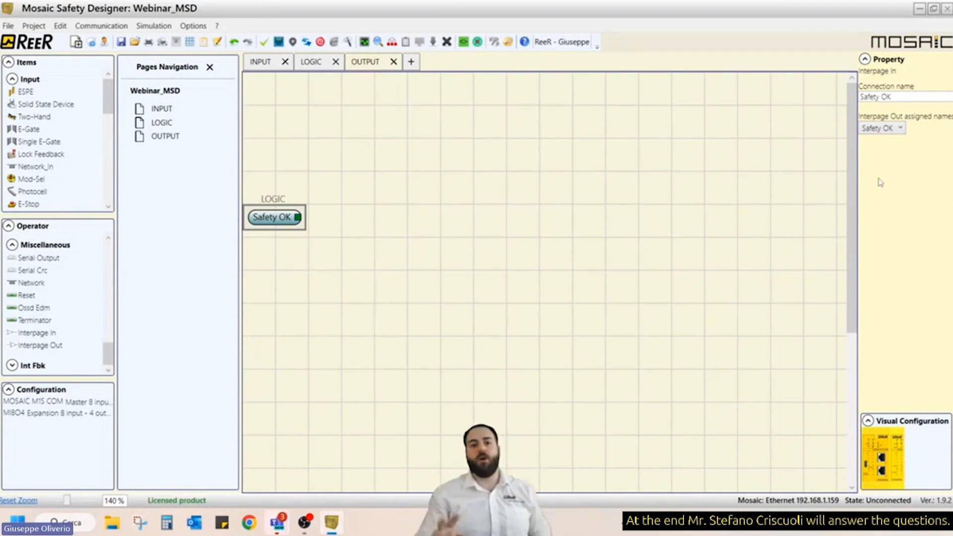
# - Place a Serial Output operator in the middle of the OUTPUT page and set its number of inputs to 8
pyautogui.click(28, 336)
pyautogui.click(33, 347)
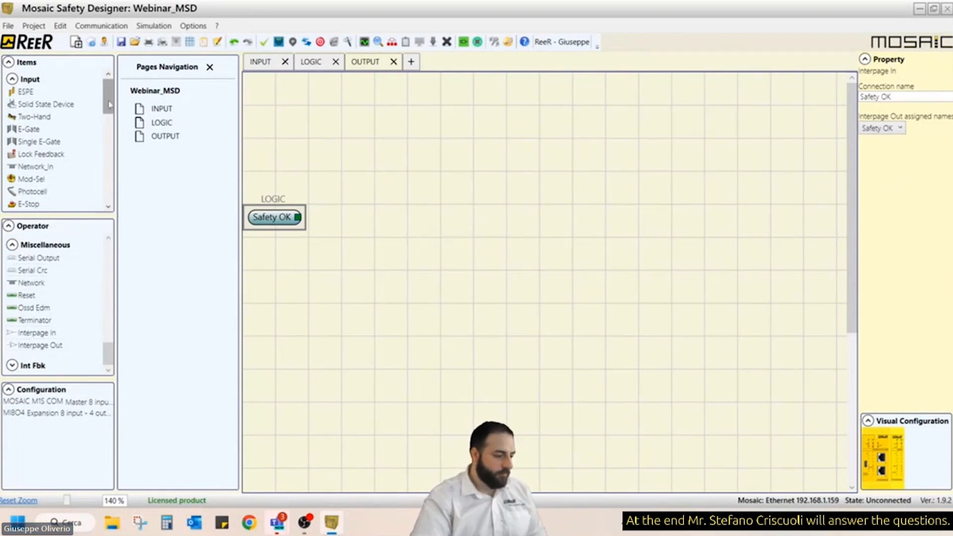
pyautogui.click(107, 238)
pyautogui.click(66, 269)
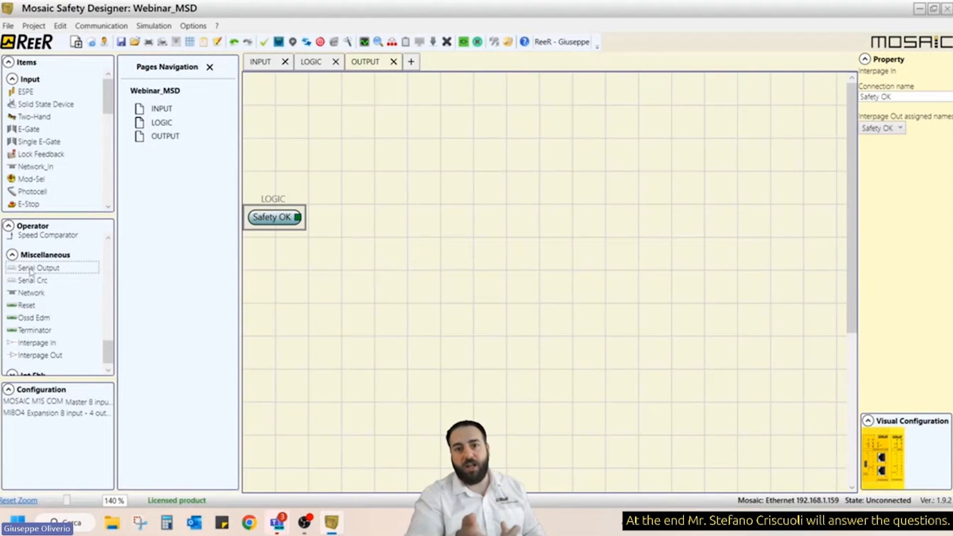
pyautogui.moveTo(31, 270); pyautogui.dragTo(483, 286)
pyautogui.click(866, 89)
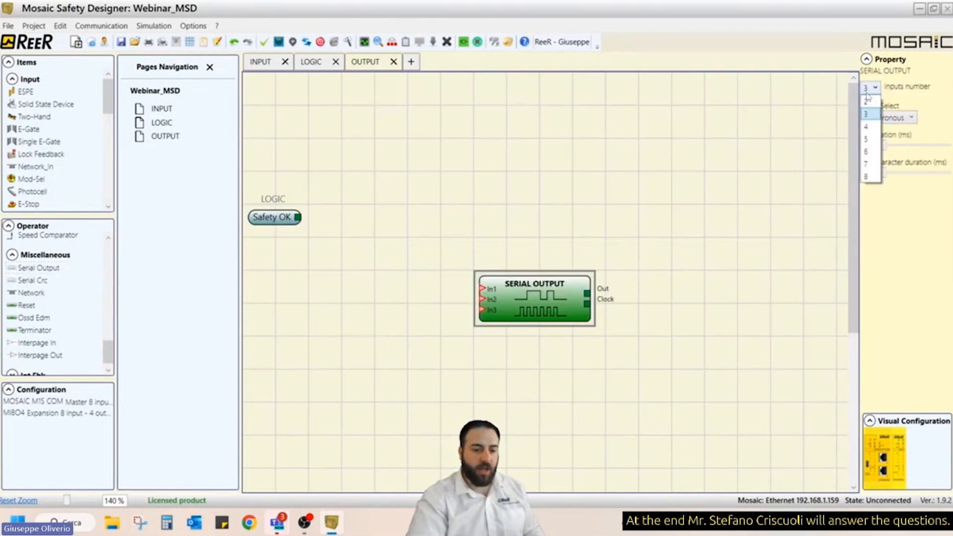
pyautogui.click(868, 179)
pyautogui.moveTo(504, 311); pyautogui.dragTo(529, 287)
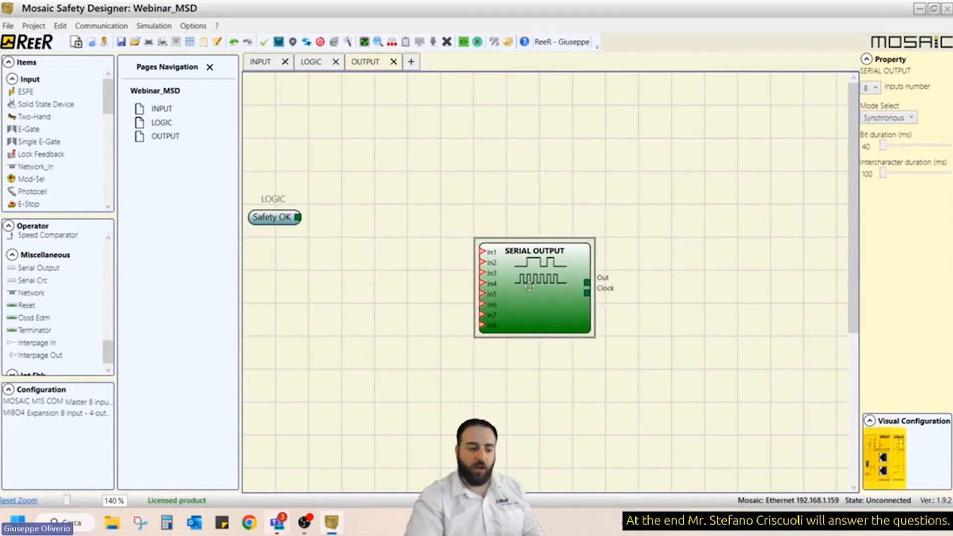
# - Switch the Serial Output operator to Asynchronous mode, and delete it from the page
pyautogui.click(893, 123)
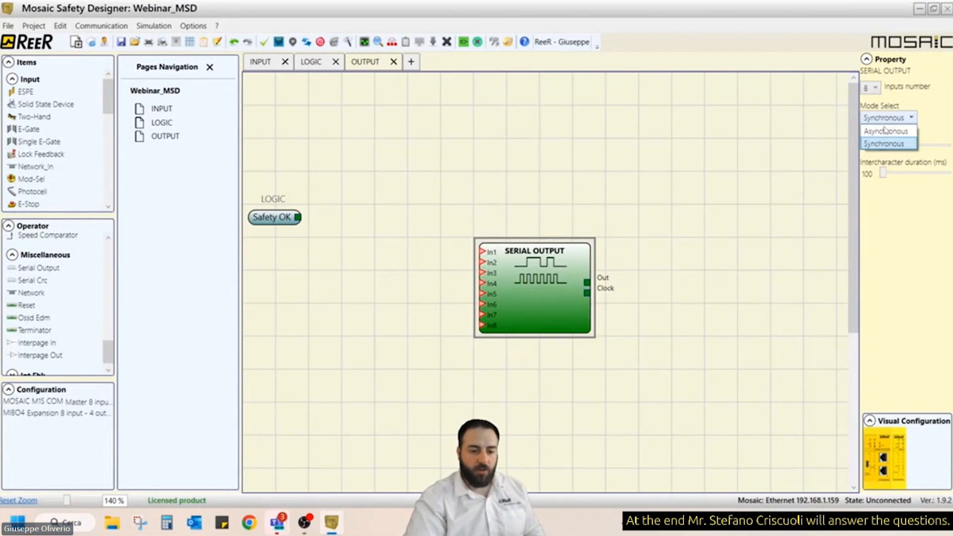
pyautogui.click(888, 144)
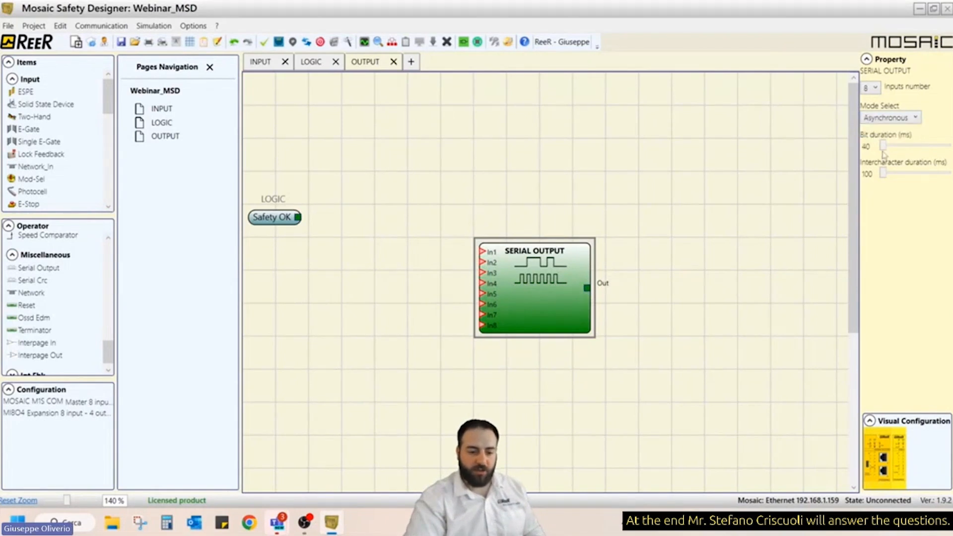
pyautogui.moveTo(883, 146)
pyautogui.mouseDown()
pyautogui.moveTo(920, 145)
pyautogui.moveTo(883, 147)
pyautogui.mouseUp()
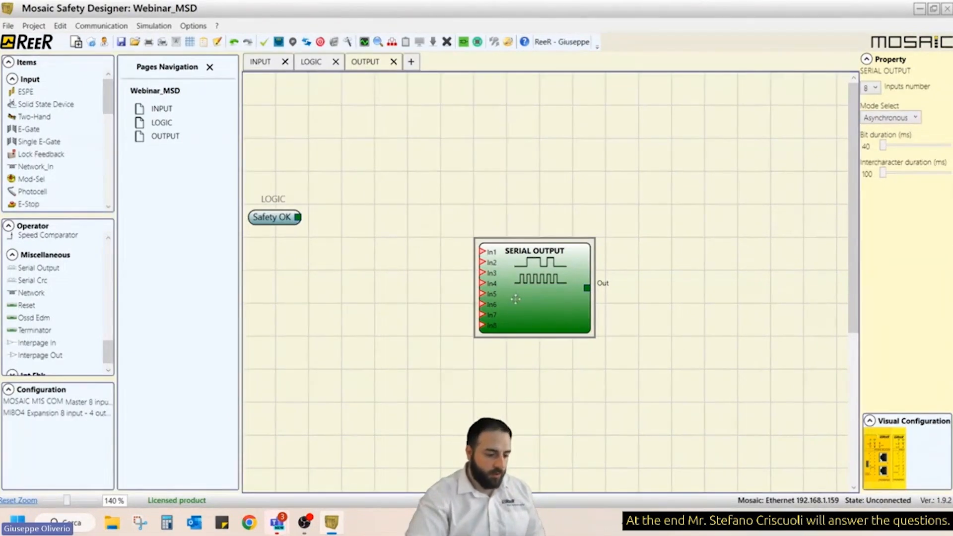
pyautogui.press('Delete')
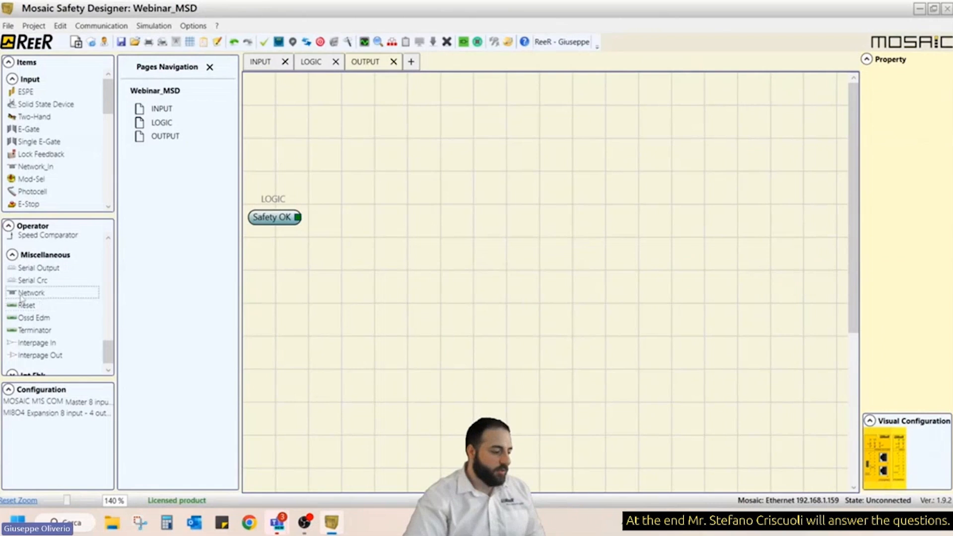
# - Try out a Network operator and a Reset operator in turn on the OUTPUT page, deleting each one
pyautogui.moveTo(21, 297); pyautogui.dragTo(566, 298)
pyautogui.moveTo(582, 353); pyautogui.dragTo(543, 354)
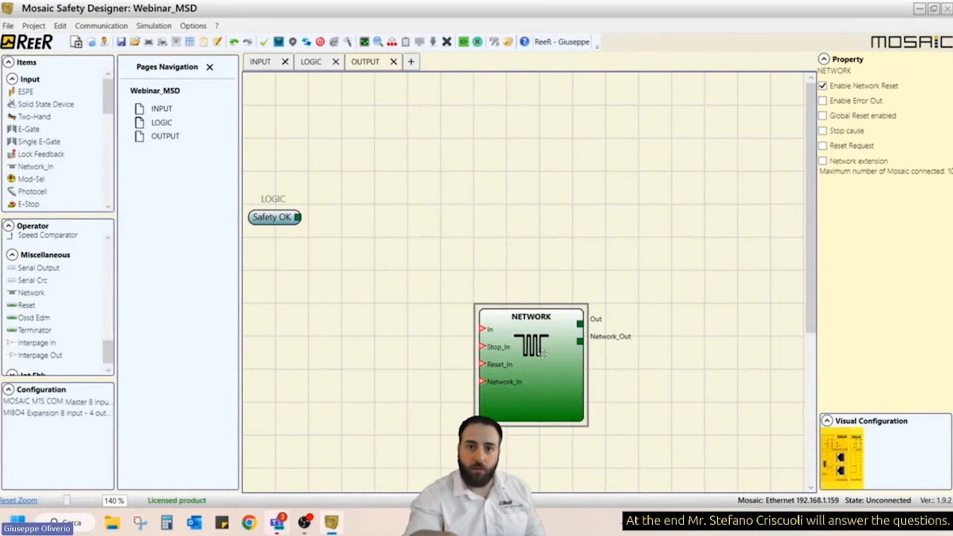
pyautogui.press('Delete')
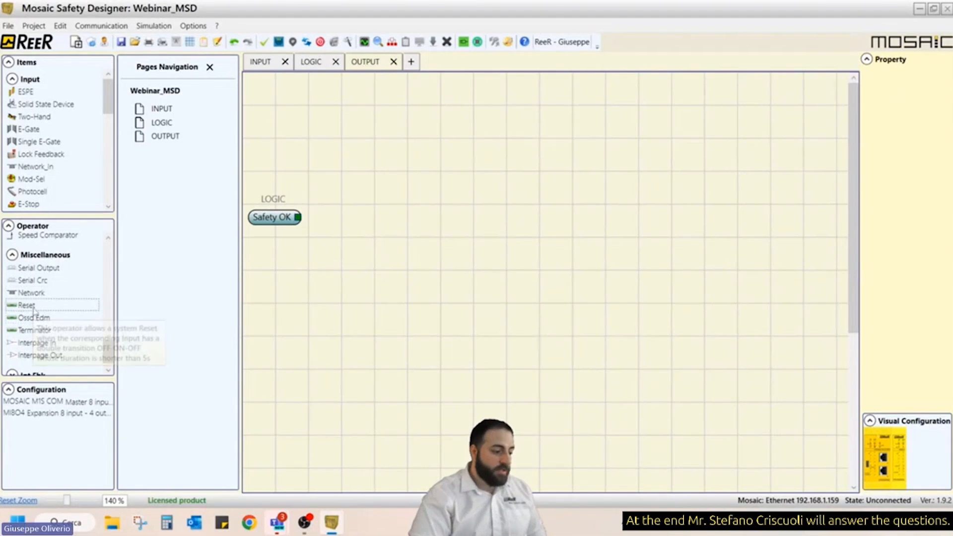
pyautogui.moveTo(34, 311); pyautogui.dragTo(539, 309)
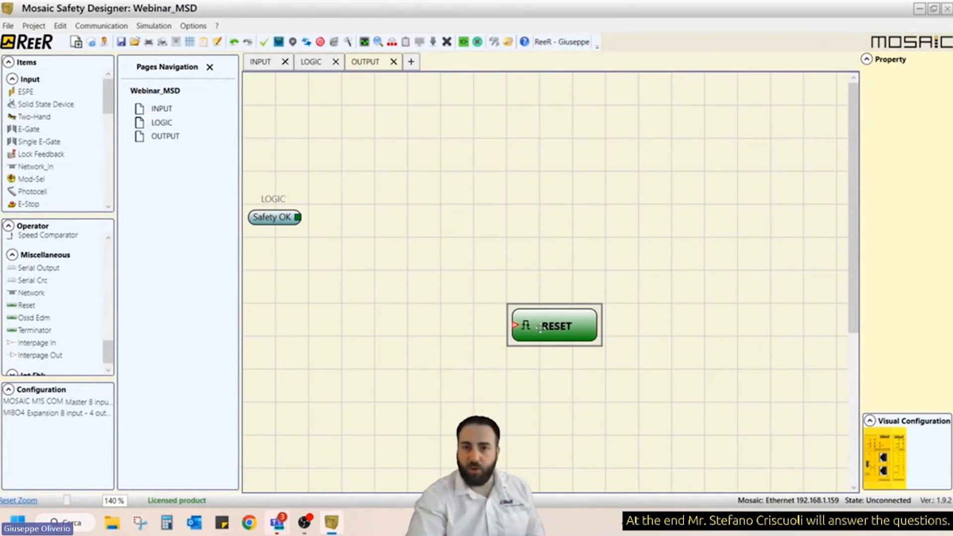
pyautogui.press('Delete')
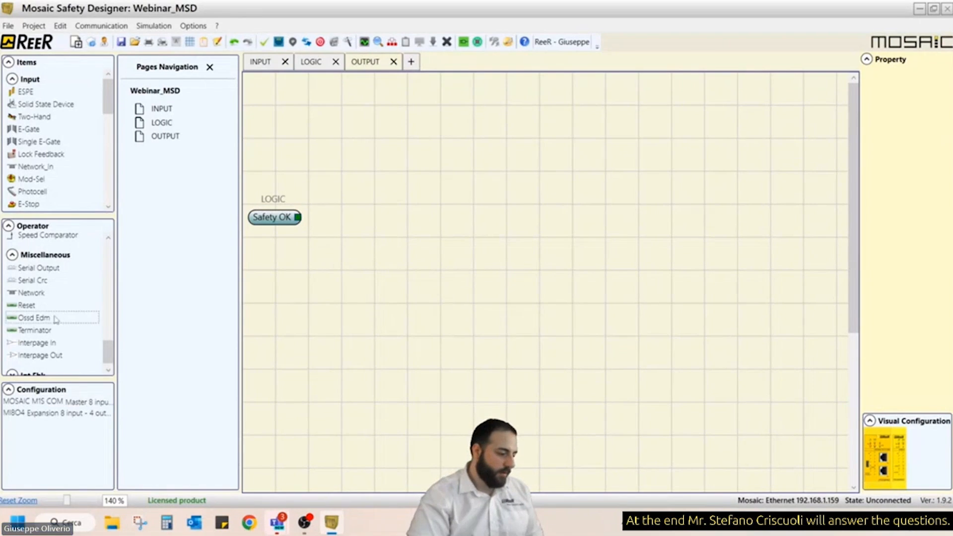
# - Try out an OSSD EDM operator with its feedback number set to 4 on the OUTPUT page, and delete it
pyautogui.moveTo(40, 319); pyautogui.dragTo(605, 265)
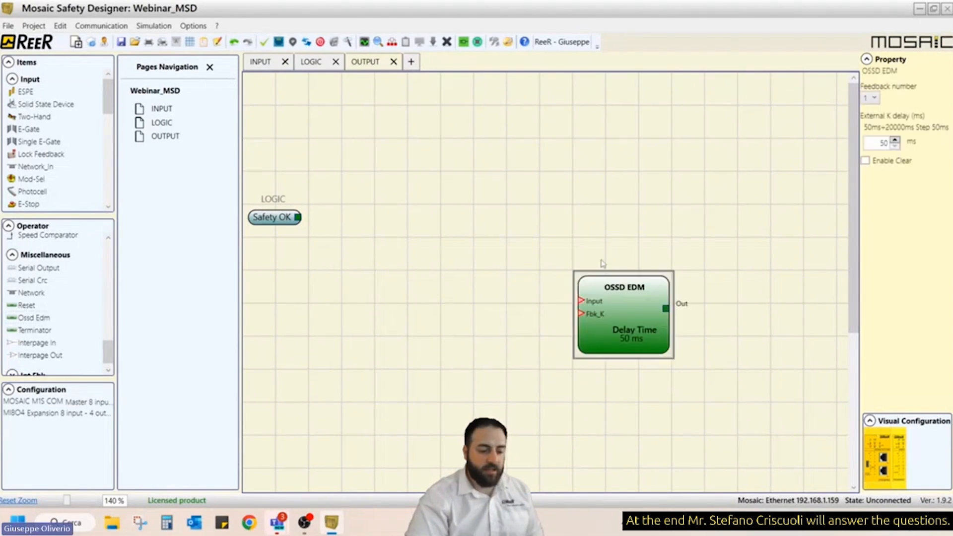
pyautogui.moveTo(637, 327); pyautogui.dragTo(605, 332)
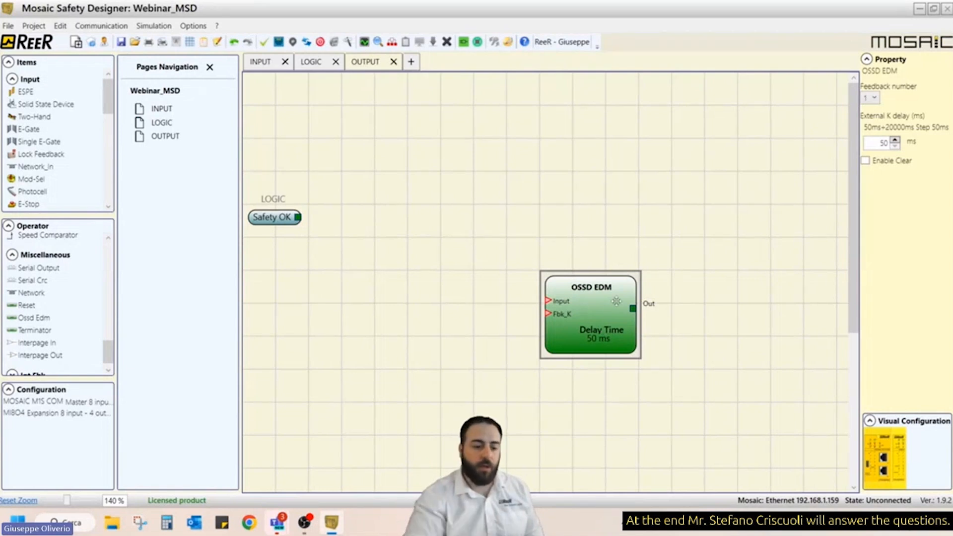
pyautogui.click(874, 98)
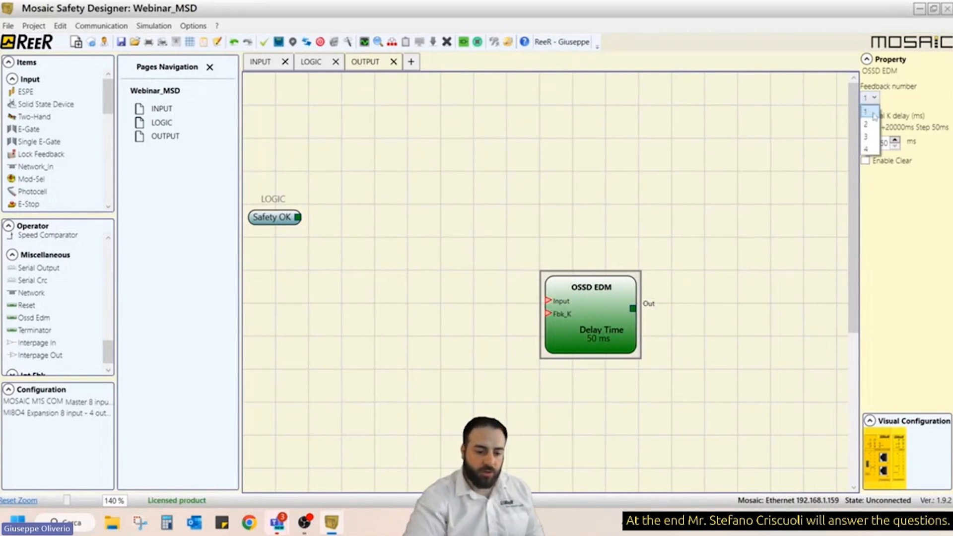
pyautogui.click(868, 148)
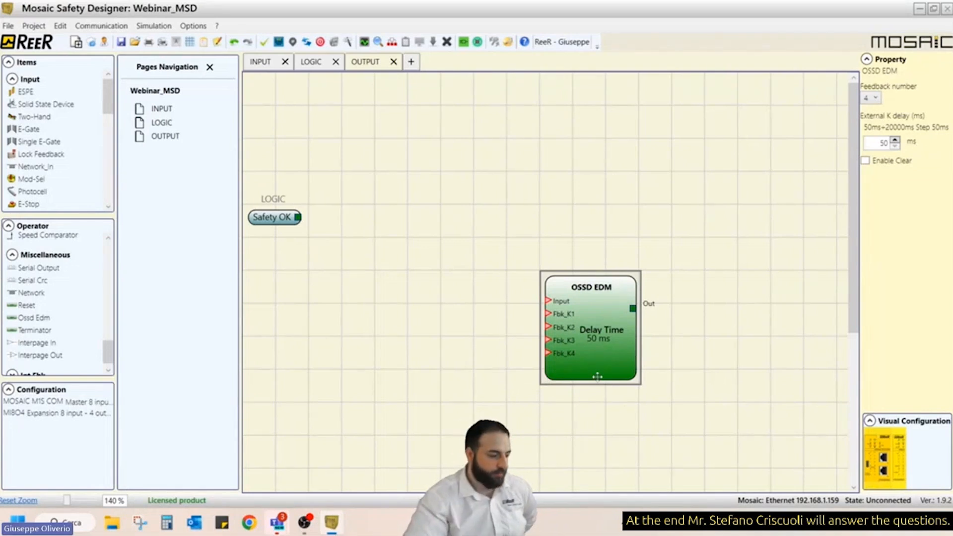
pyautogui.press('Delete')
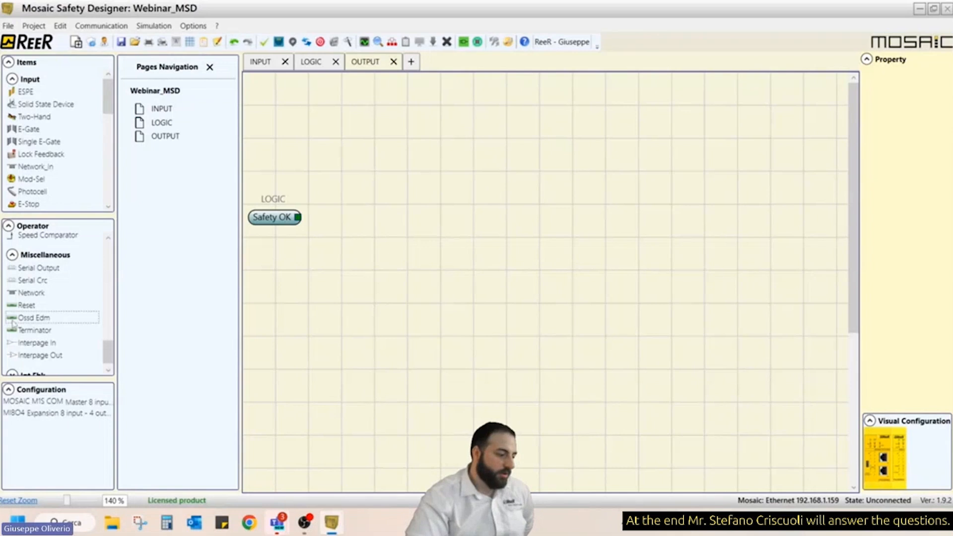
# - Place a Terminator operator on the OUTPUT page and delete it
pyautogui.moveTo(21, 330); pyautogui.dragTo(519, 243)
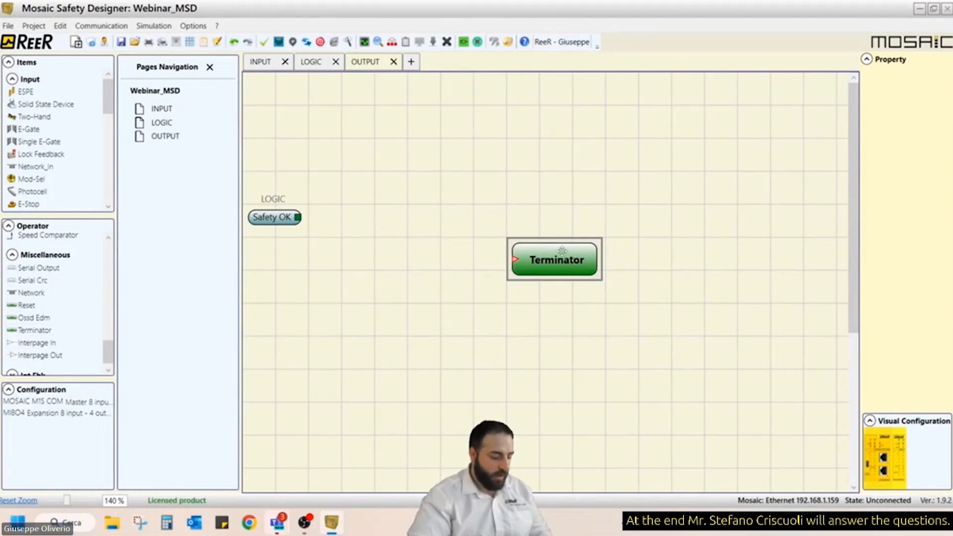
pyautogui.press('Delete')
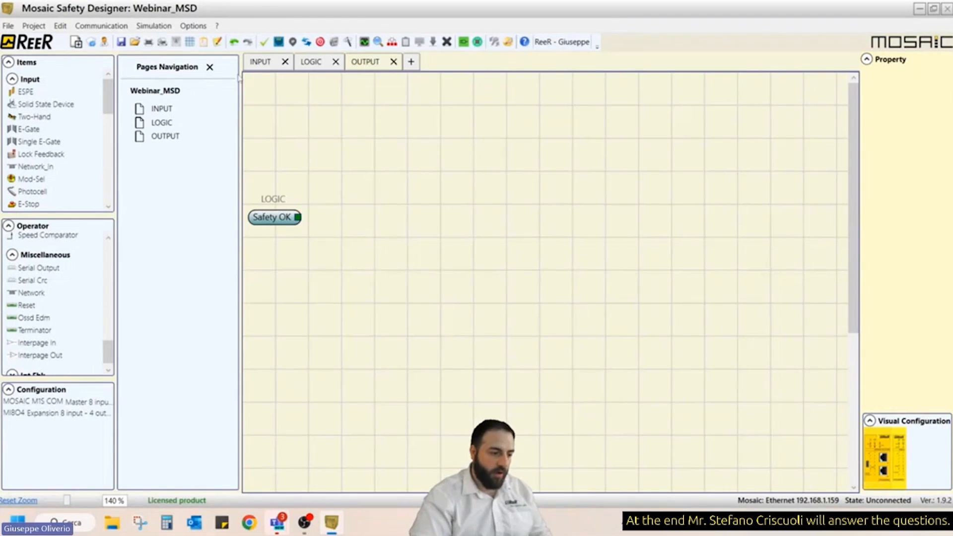
# - On the INPUT page, try replacing the Light Curtain's Interpage Out with a Terminator on the ESPE output, and undo the replacement
pyautogui.click(263, 61)
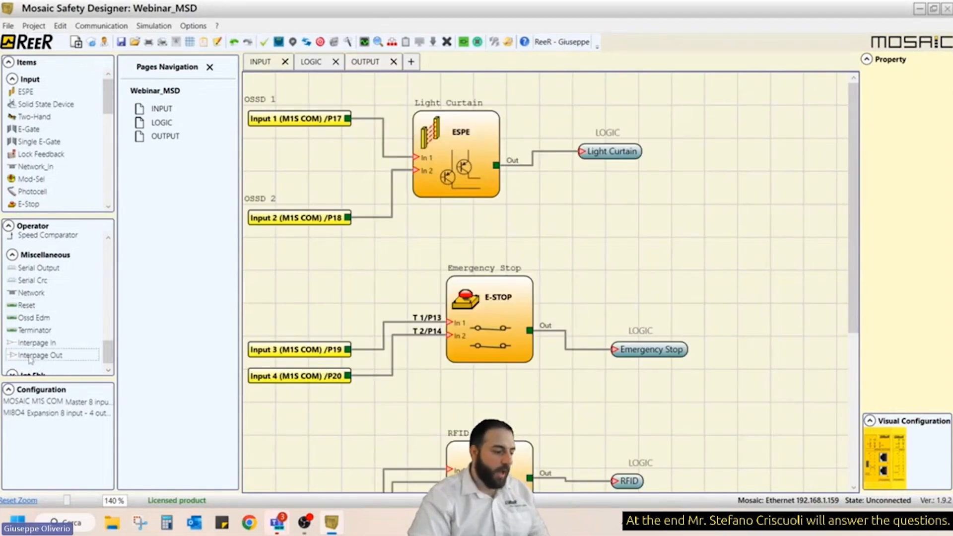
pyautogui.moveTo(17, 337); pyautogui.dragTo(494, 180)
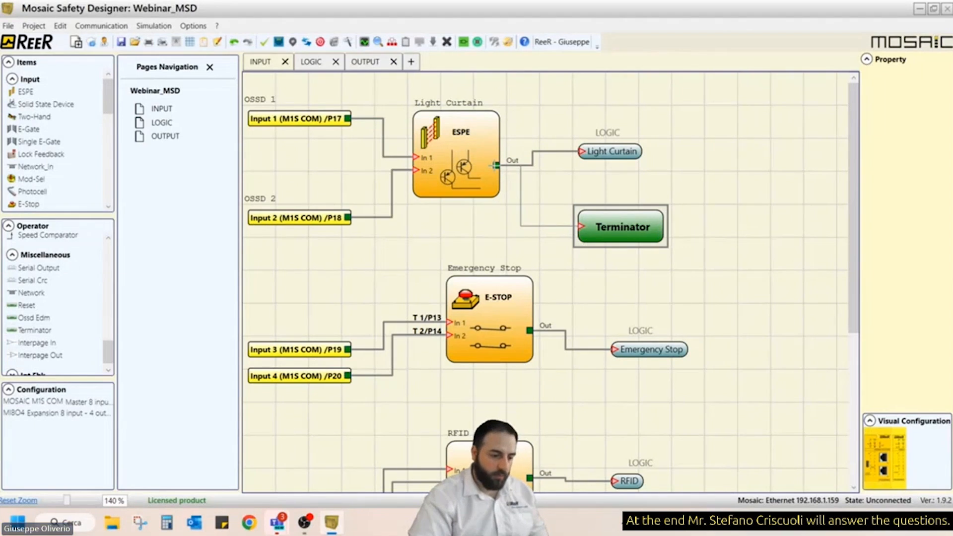
pyautogui.click(633, 151)
pyautogui.press('Delete')
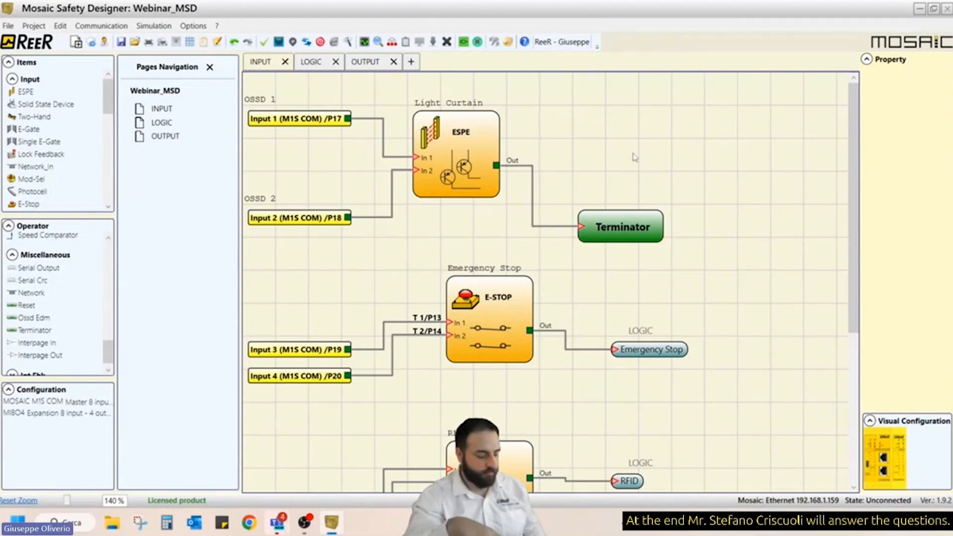
pyautogui.hotkey('ctrl', 'z')
pyautogui.hotkey('ctrl', 'z')
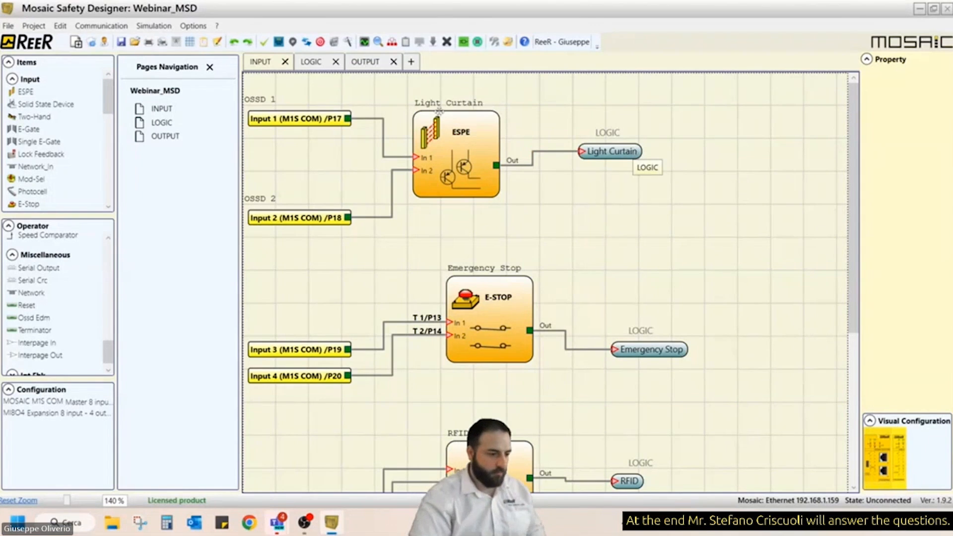
# - Place a Single-Double OSSD output block on the OUTPUT page, well to the right of the Safety OK signal
pyautogui.click(371, 63)
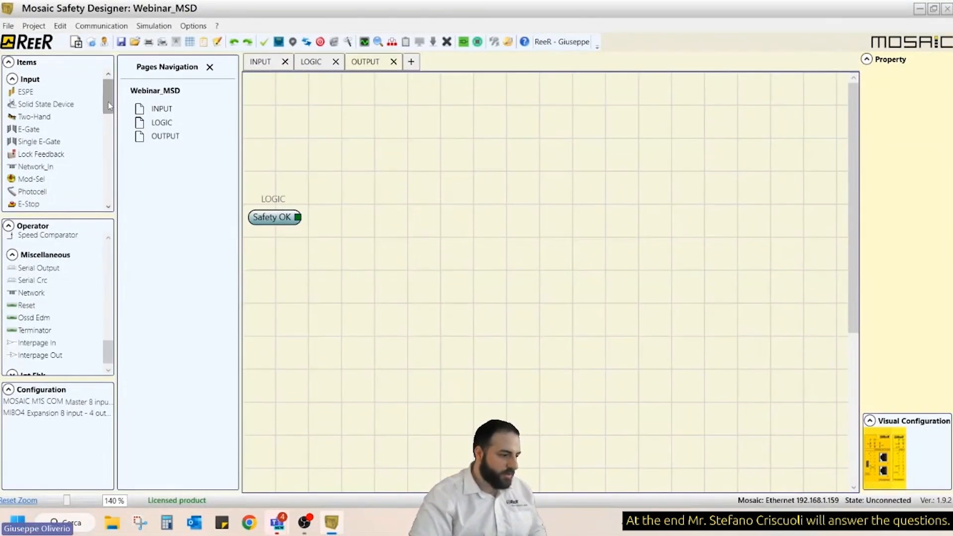
pyautogui.click(12, 80)
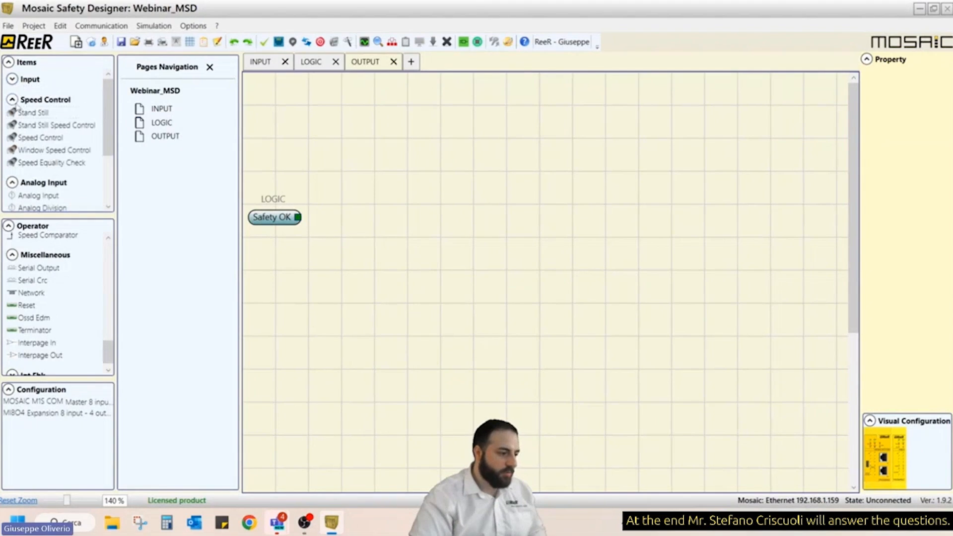
pyautogui.click(12, 100)
pyautogui.click(13, 134)
pyautogui.click(12, 120)
pyautogui.click(12, 154)
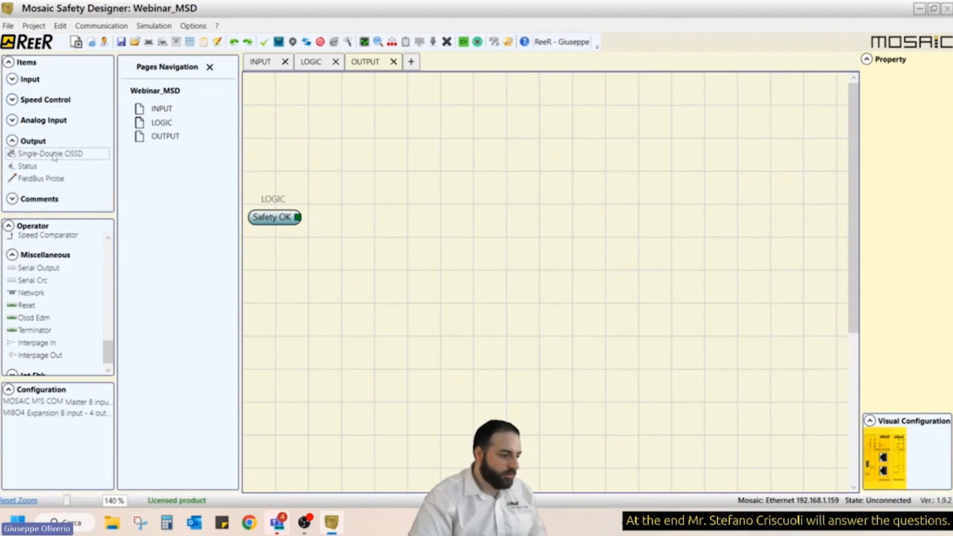
pyautogui.moveTo(55, 157); pyautogui.dragTo(641, 105)
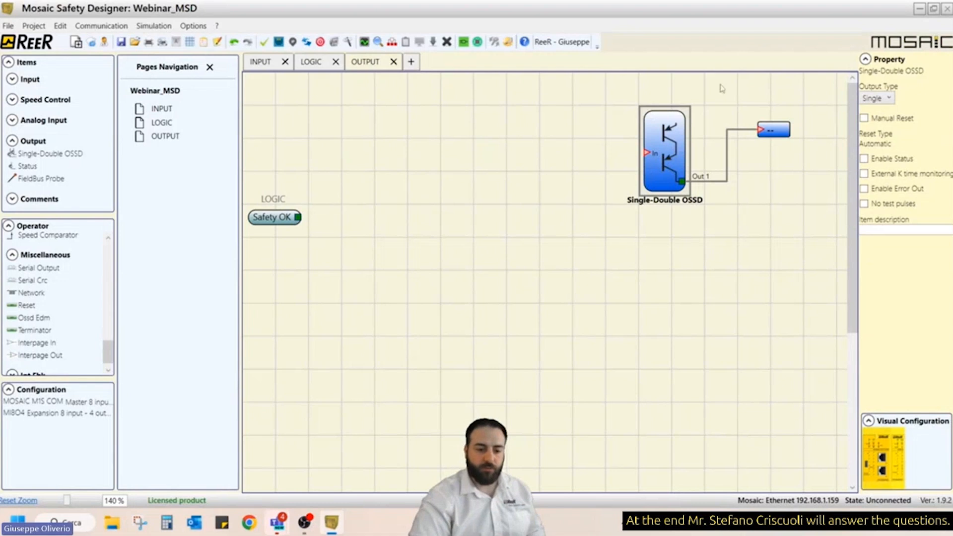
# - Try the Double output type on the OSSD block and return it to Single
pyautogui.click(877, 98)
pyautogui.click(876, 124)
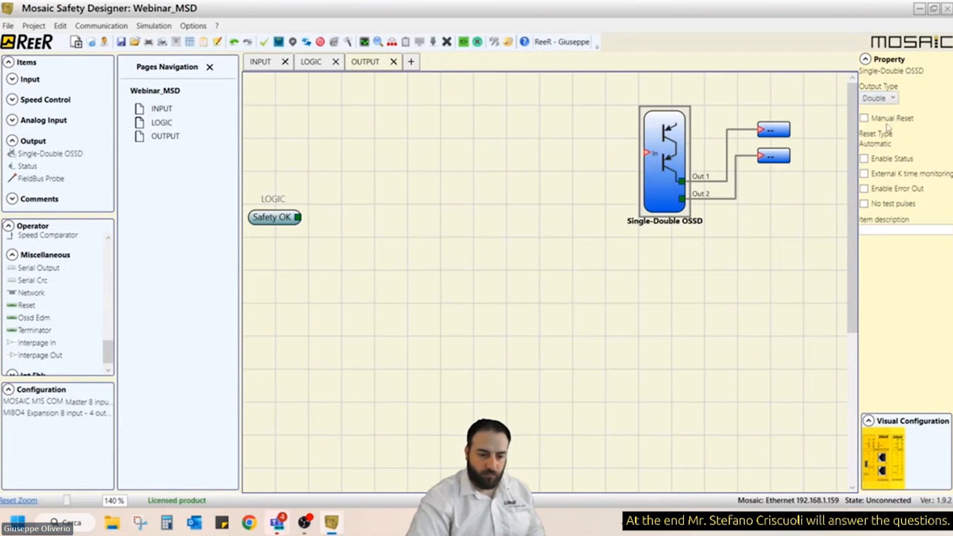
pyautogui.click(879, 101)
pyautogui.click(878, 112)
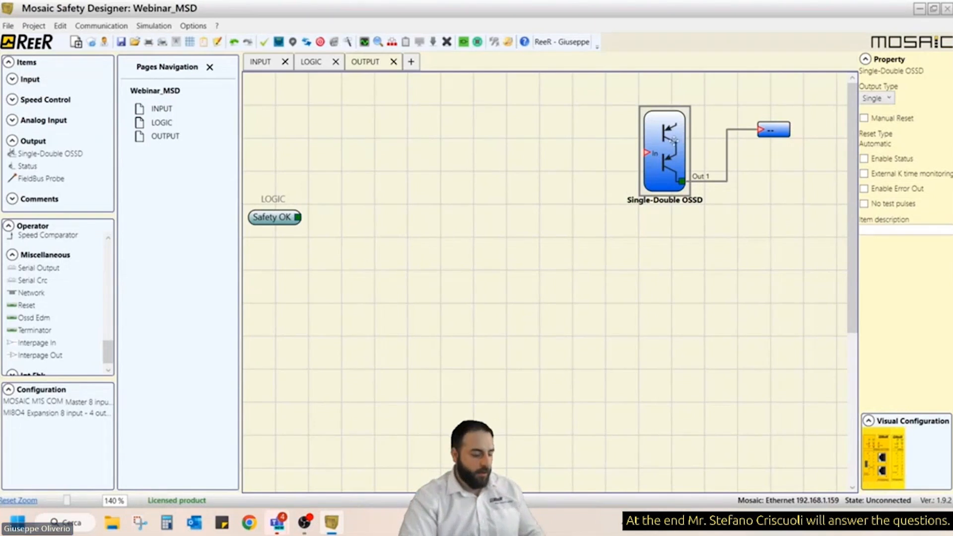
# - Paste three copies of the Single-Double OSSD block in a column below the original and line up the last one
pyautogui.hotkey('ctrl', 'v')
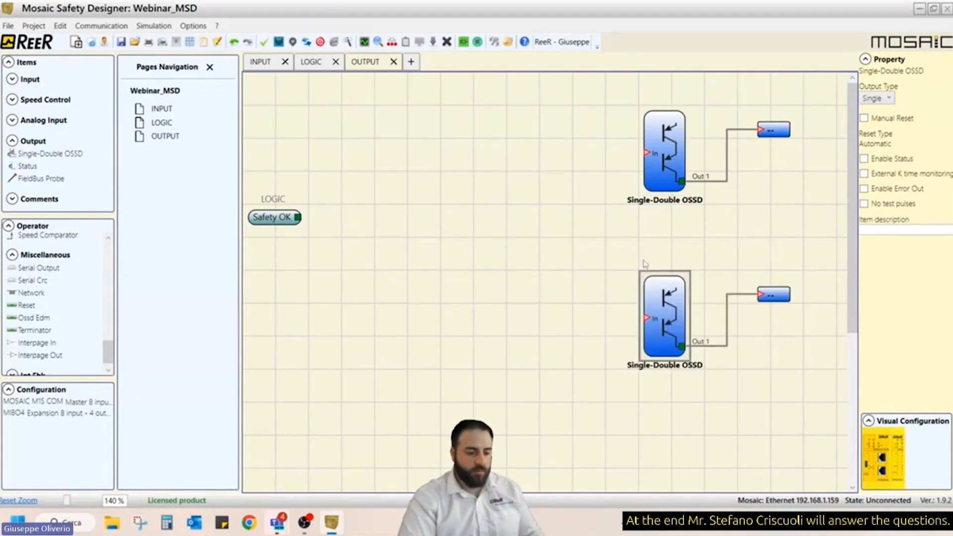
pyautogui.scroll(-1, 649, 421)
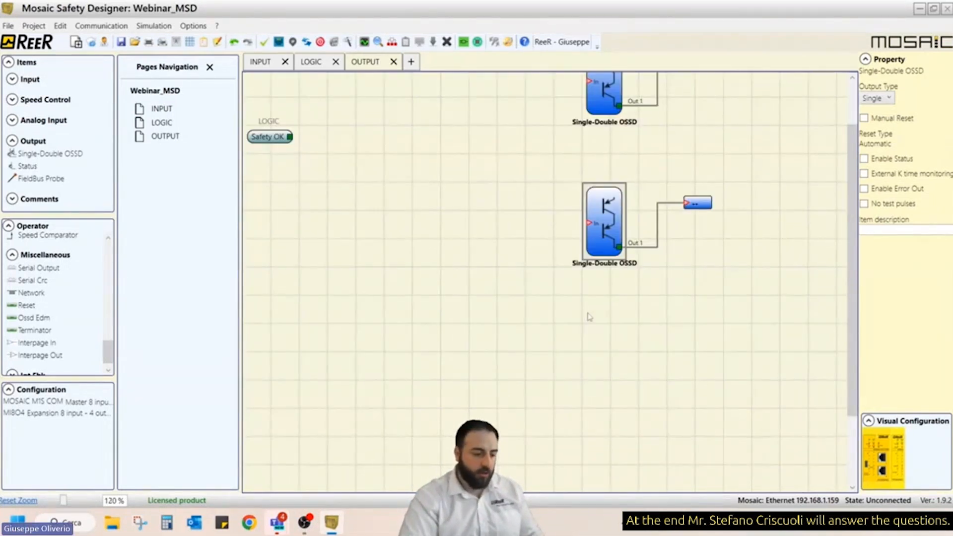
pyautogui.hotkey('ctrl', 'v')
pyautogui.scroll(-1, 588, 367)
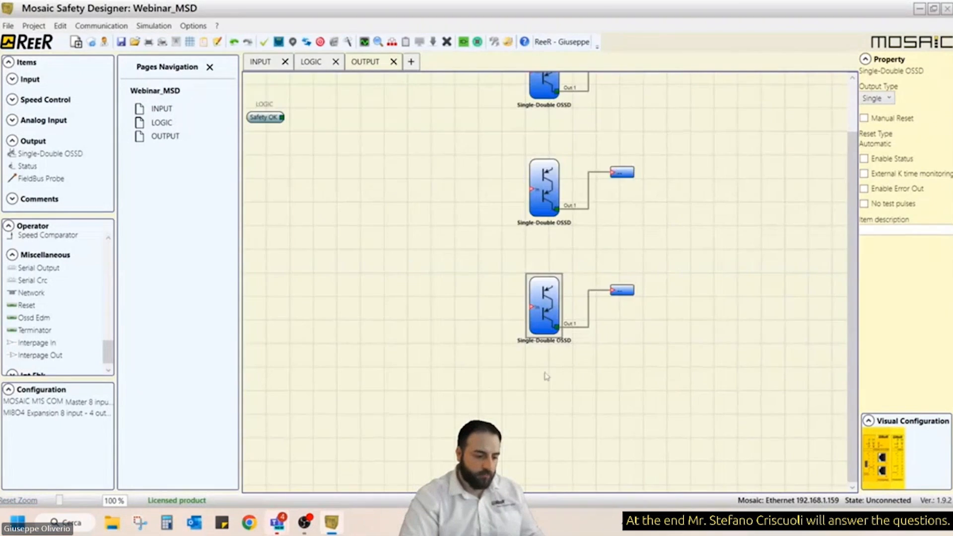
pyautogui.hotkey('ctrl', 'v')
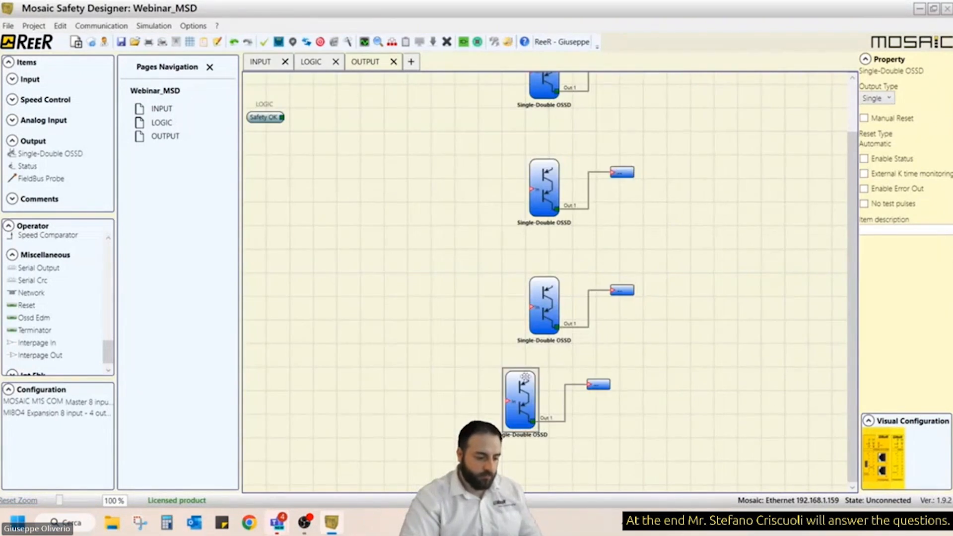
pyautogui.moveTo(525, 377); pyautogui.dragTo(611, 377)
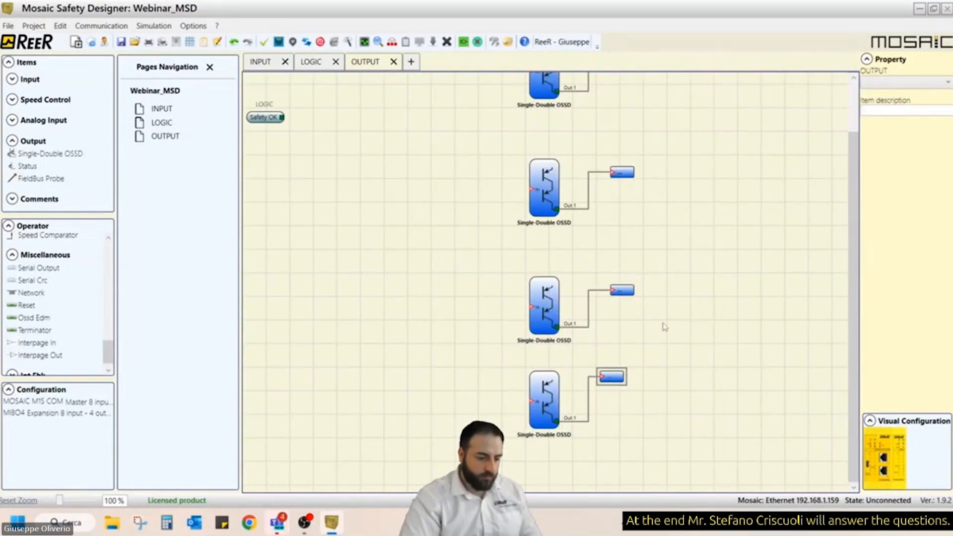
# - Assign OSSD 1 and OSSD 2 of the MOSAIC M1S COM to the outputs of the first two OSSD blocks
pyautogui.scroll(1, 695, 283)
pyautogui.click(612, 106)
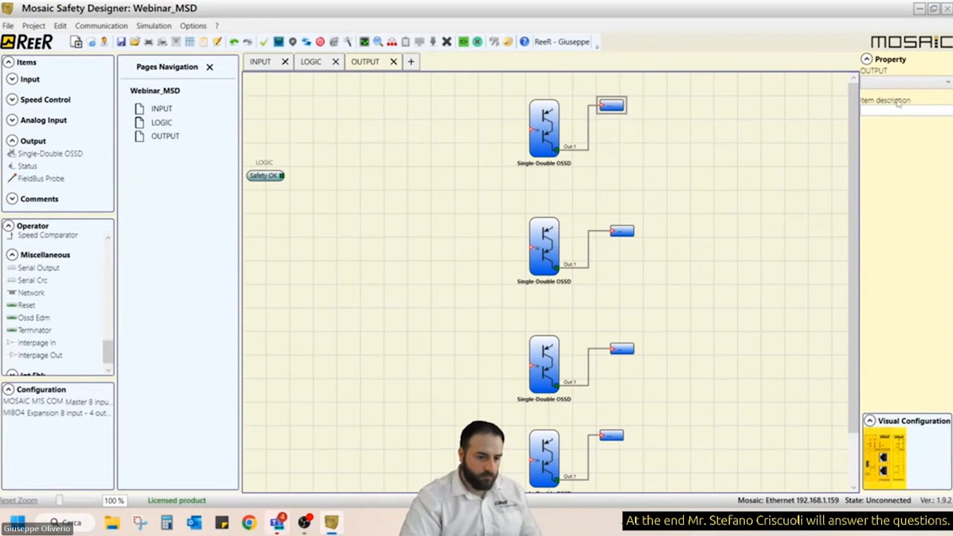
pyautogui.click(889, 82)
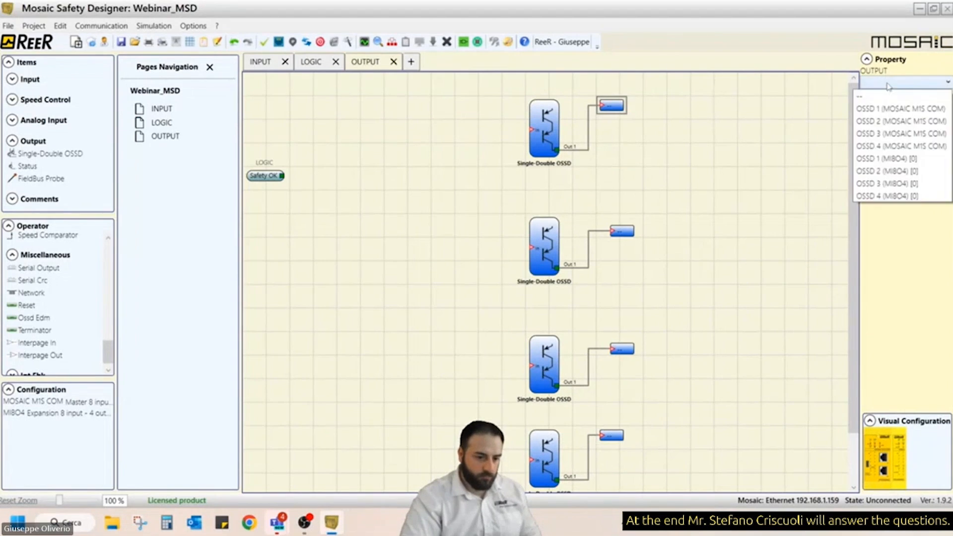
pyautogui.click(889, 109)
pyautogui.moveTo(623, 231); pyautogui.dragTo(620, 232)
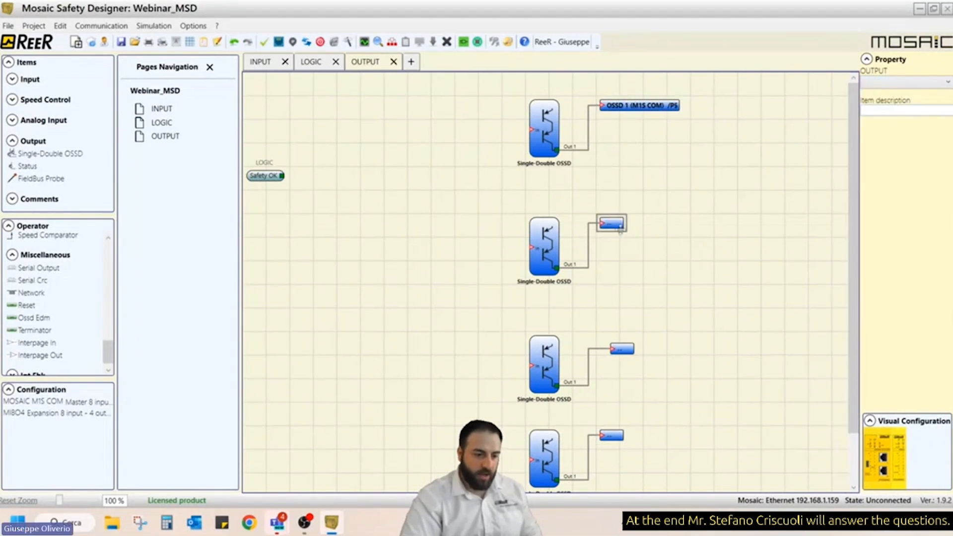
pyautogui.click(899, 84)
pyautogui.click(899, 120)
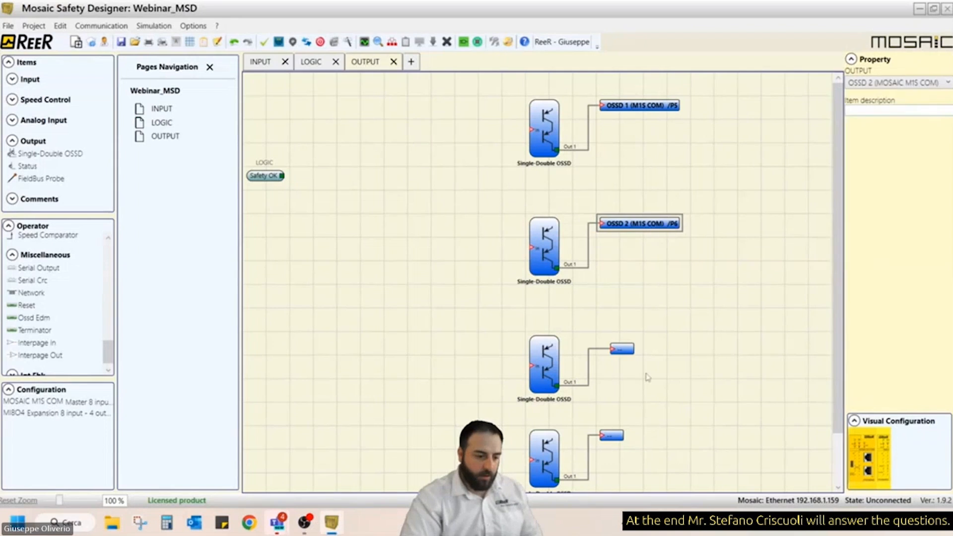
# - Align the third block's output and assign the last two outputs to the M1S COM with automatic output numbering
pyautogui.moveTo(623, 350); pyautogui.dragTo(581, 473)
pyautogui.click(695, 344)
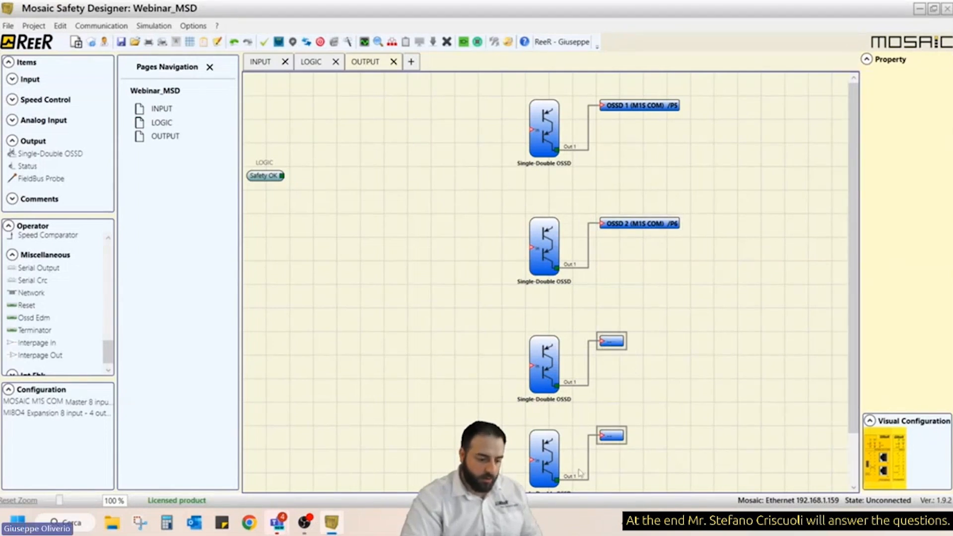
pyautogui.rightClick(615, 437)
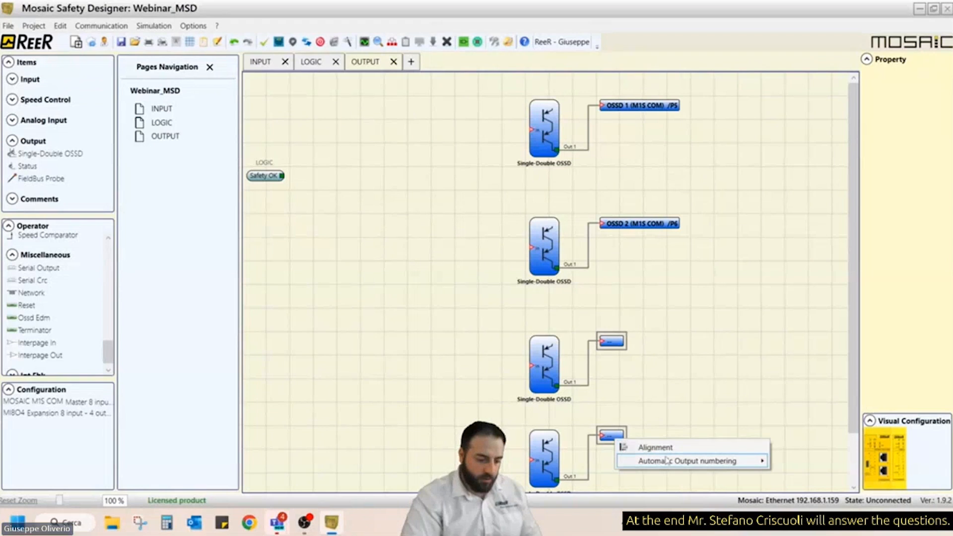
pyautogui.moveTo(722, 460)
pyautogui.click(811, 460)
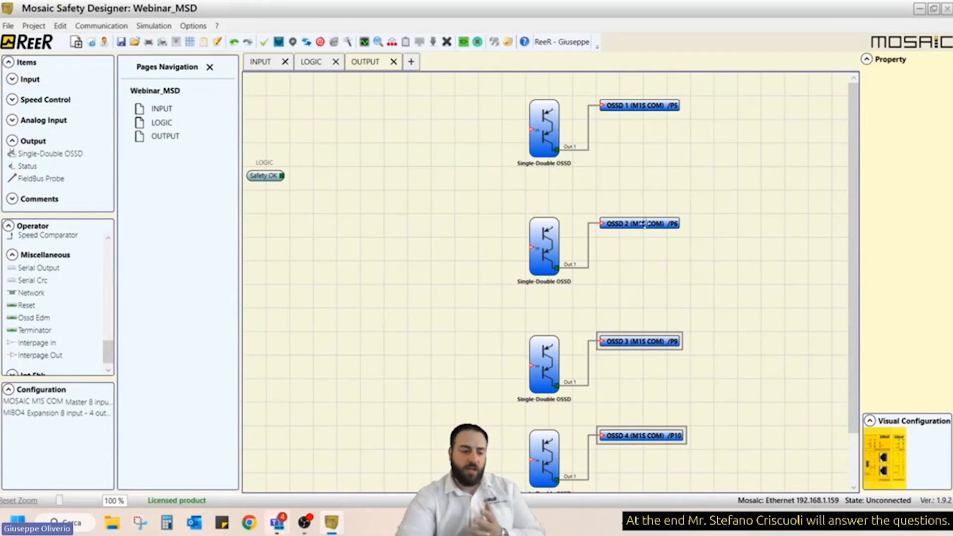
pyautogui.click(660, 328)
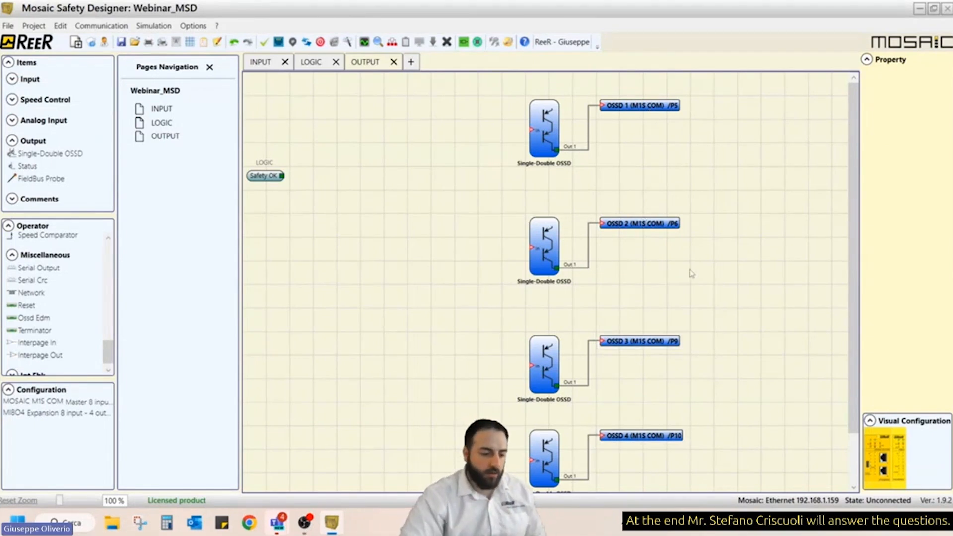
# - Enable External K time monitoring on the OSSD 2 block
pyautogui.click(543, 123)
pyautogui.click(665, 143)
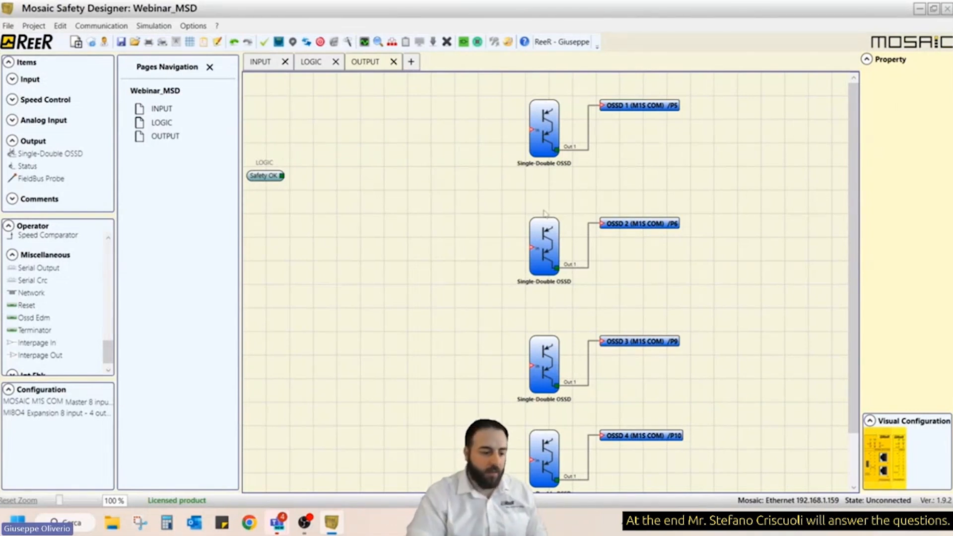
pyautogui.click(545, 104)
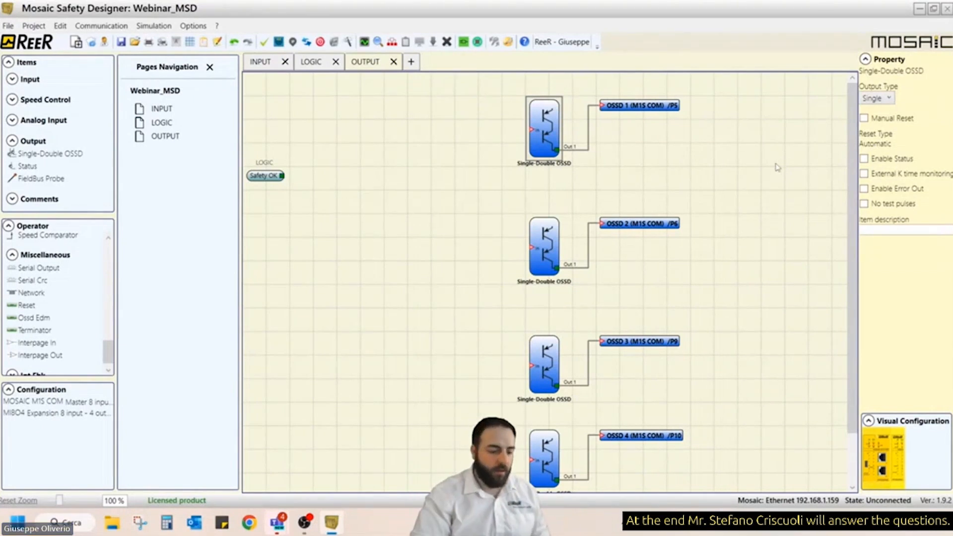
pyautogui.click(550, 237)
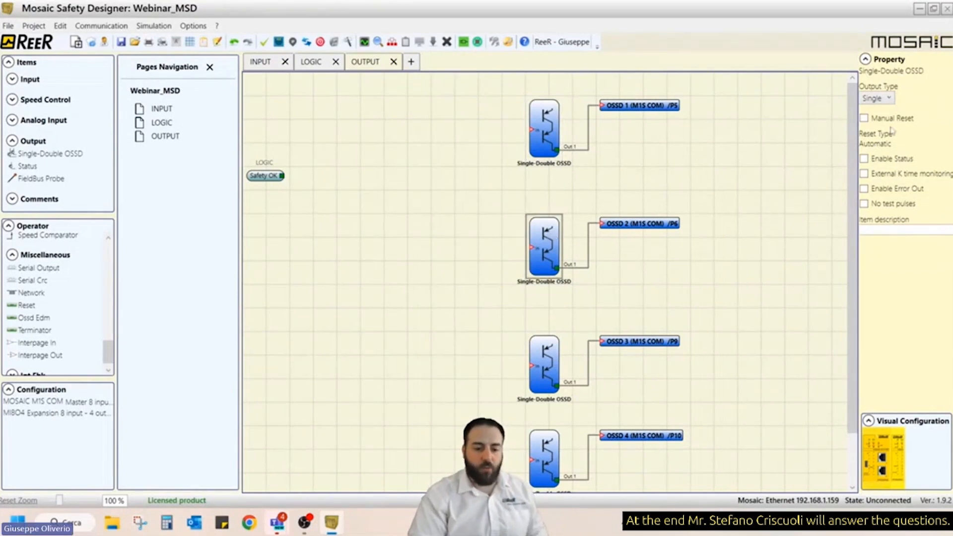
pyautogui.click(864, 174)
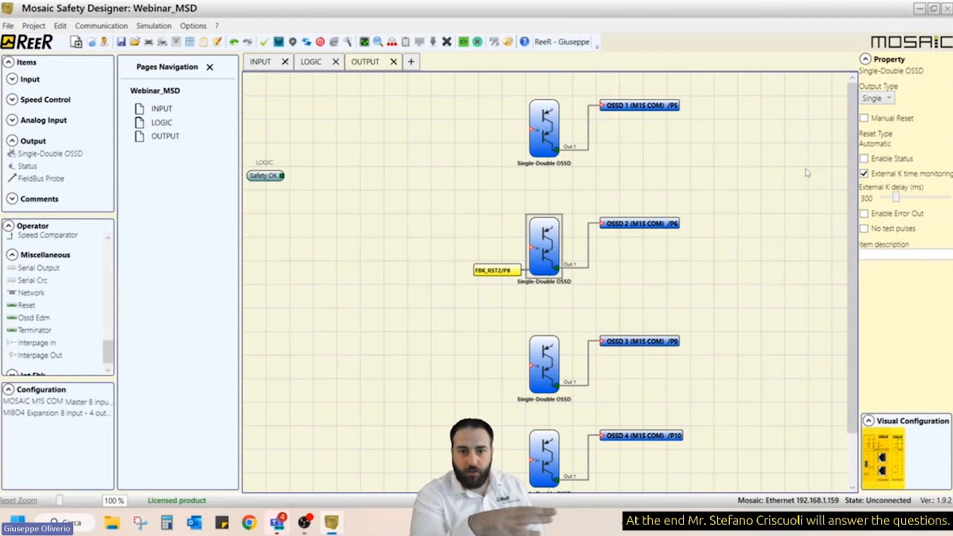
pyautogui.click(865, 174)
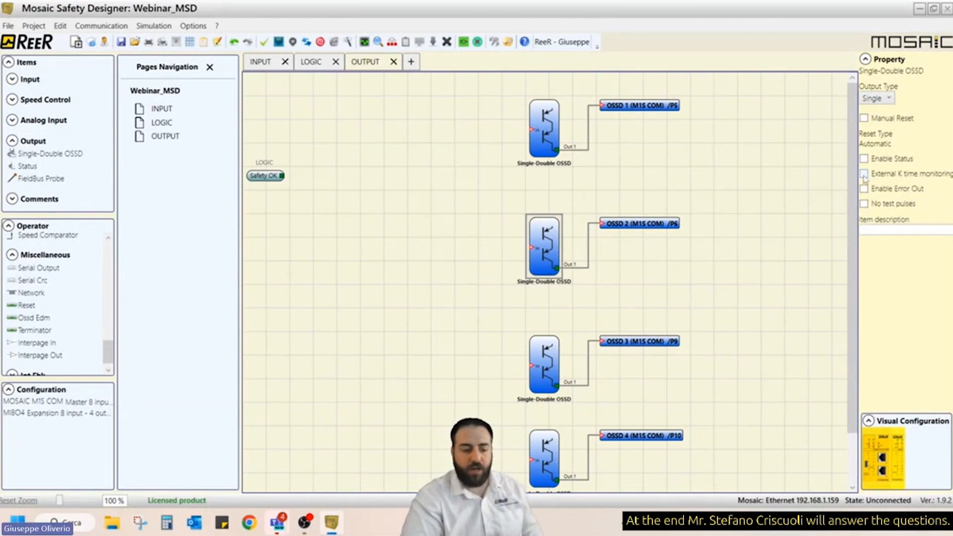
pyautogui.click(864, 173)
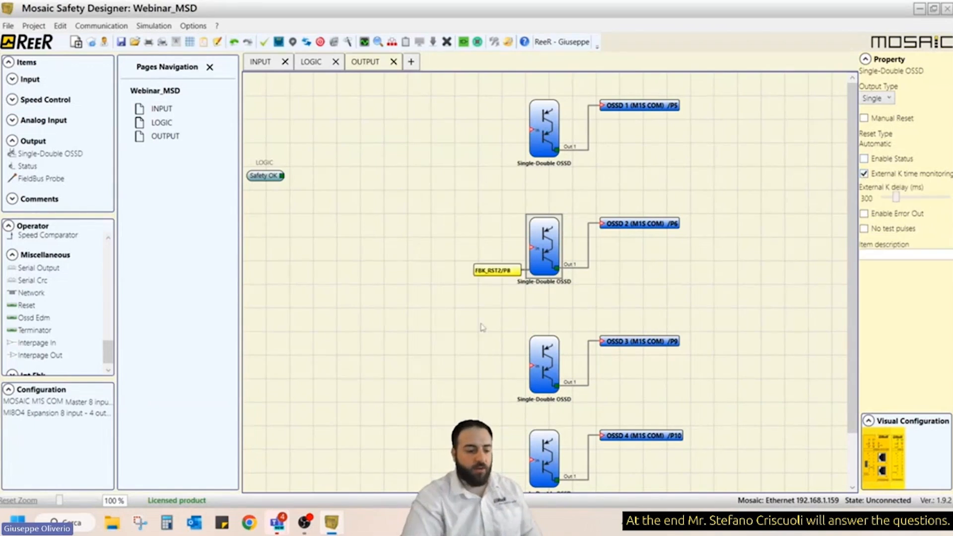
pyautogui.scroll(3, 496, 279)
pyautogui.scroll(-5, 496, 281)
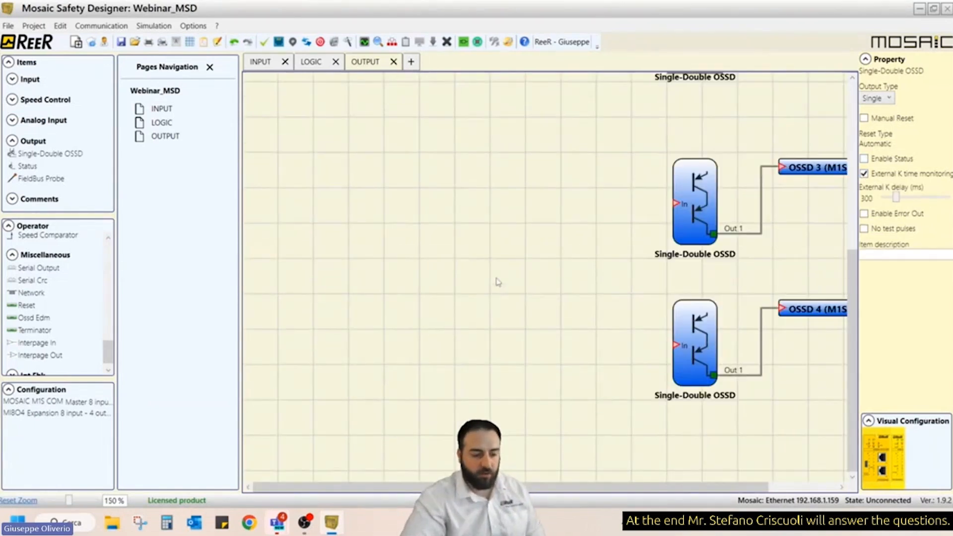
pyautogui.scroll(5, 497, 282)
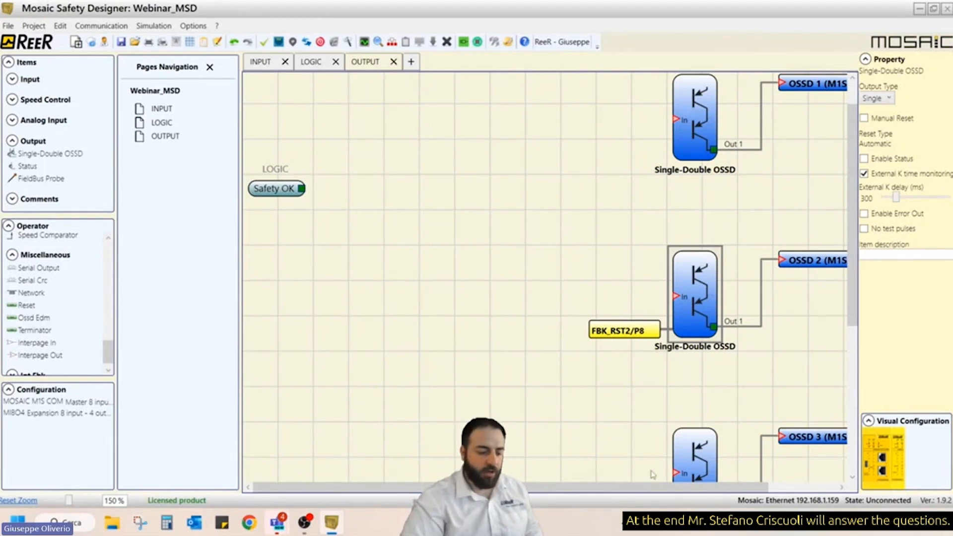
# - Enable manual reset on the OSSD 3 block and set its reset position to FBK_RST1
pyautogui.scroll(-5, 701, 394)
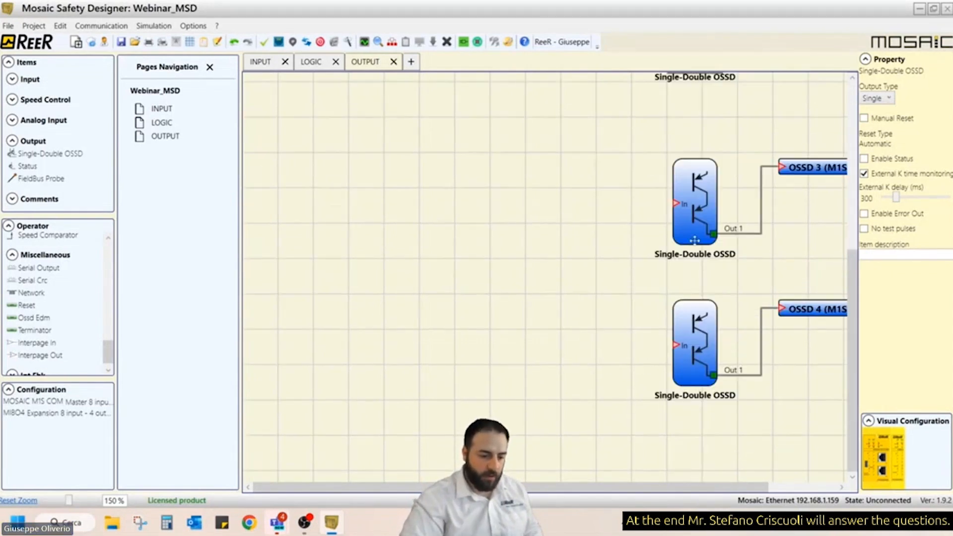
pyautogui.click(694, 239)
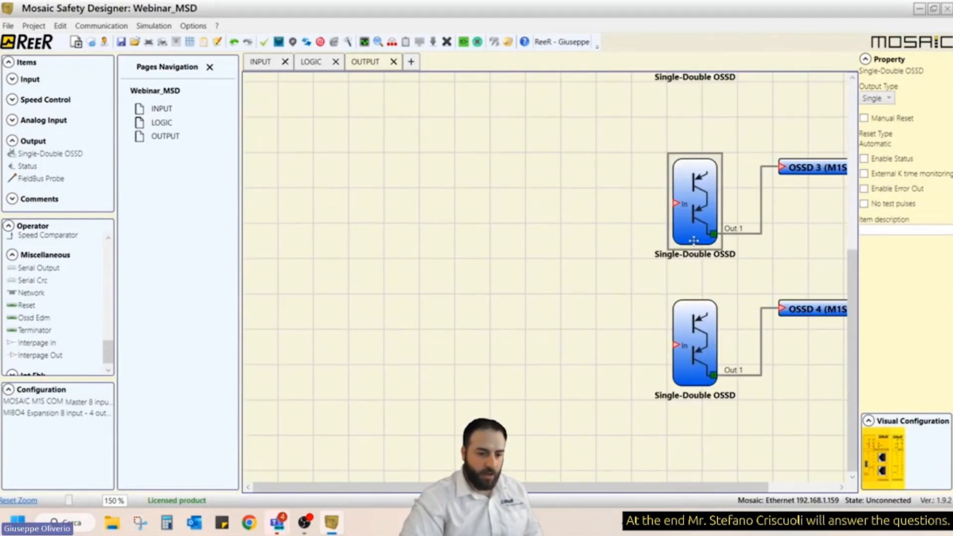
pyautogui.click(878, 121)
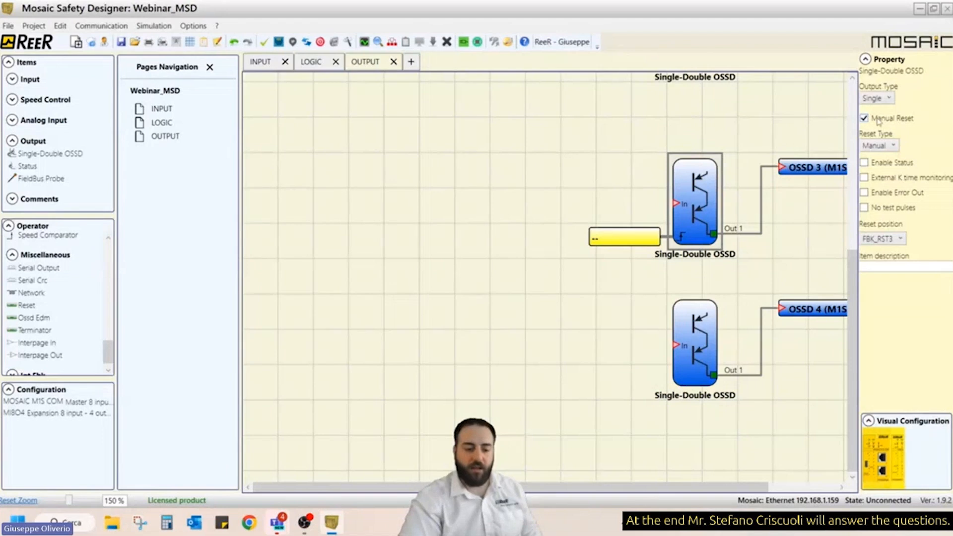
pyautogui.click(888, 241)
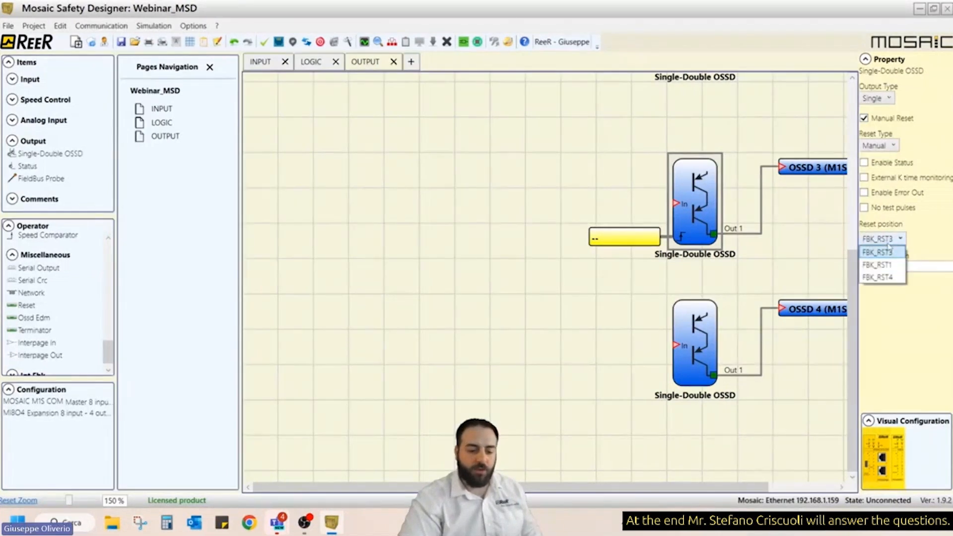
pyautogui.click(893, 259)
pyautogui.click(889, 243)
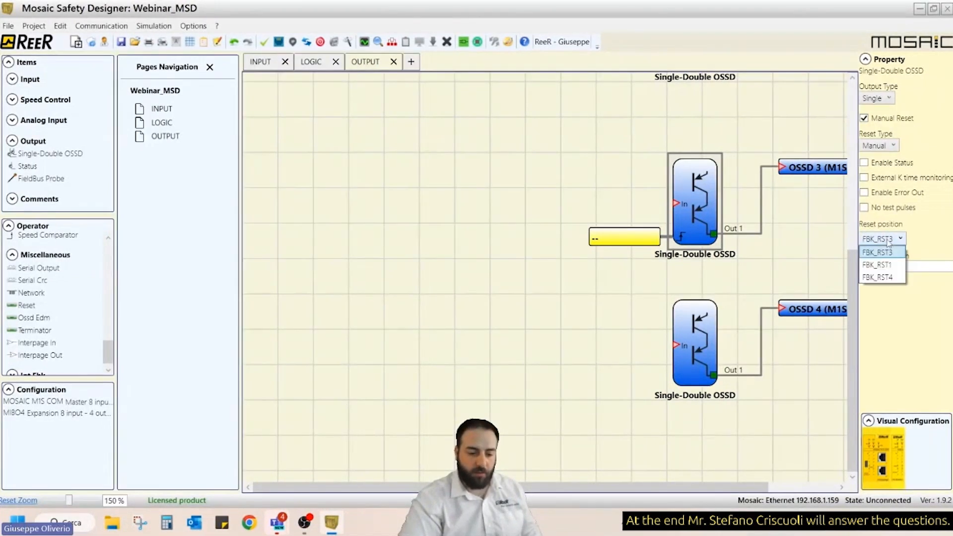
pyautogui.click(898, 264)
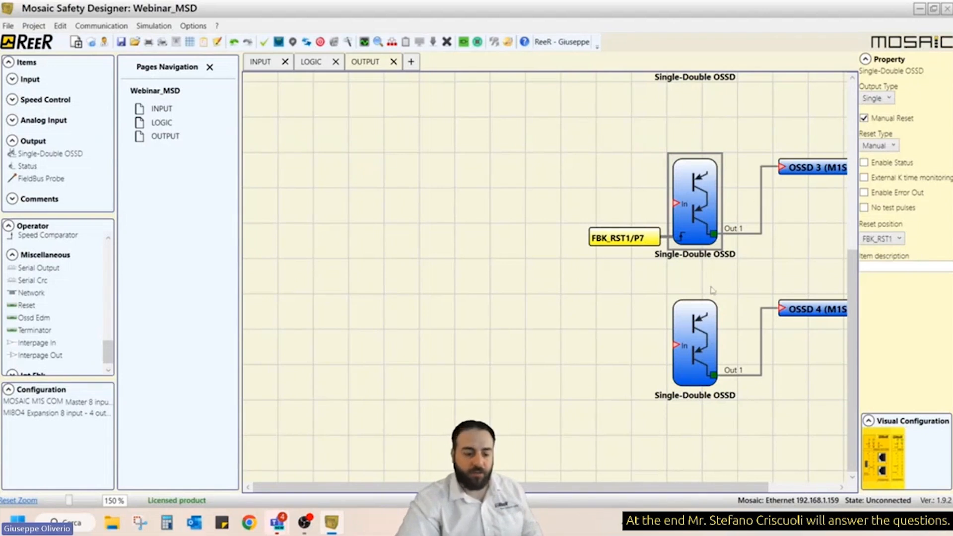
# - Enable manual reset on the OSSD 4 block and set its reset position to FBK_RST4
pyautogui.click(698, 318)
pyautogui.click(877, 119)
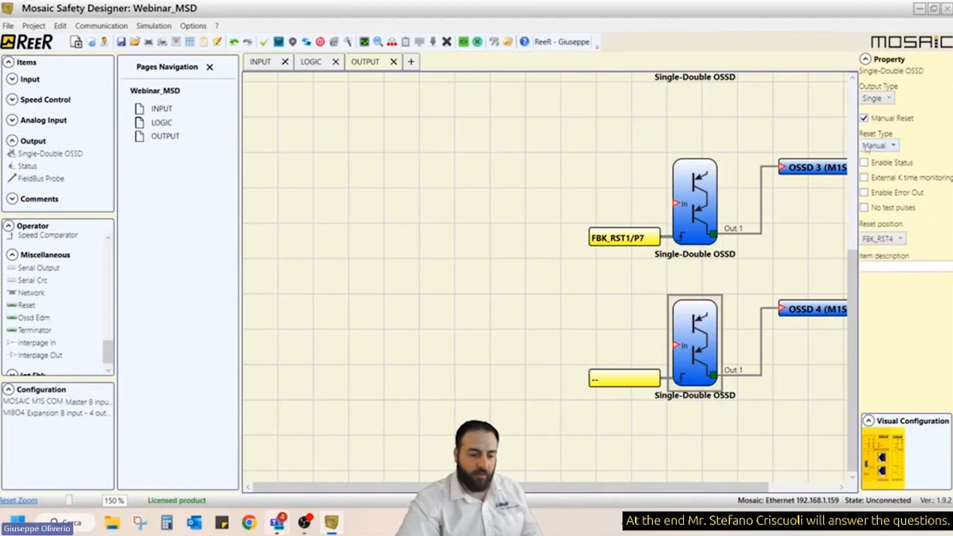
pyautogui.click(878, 239)
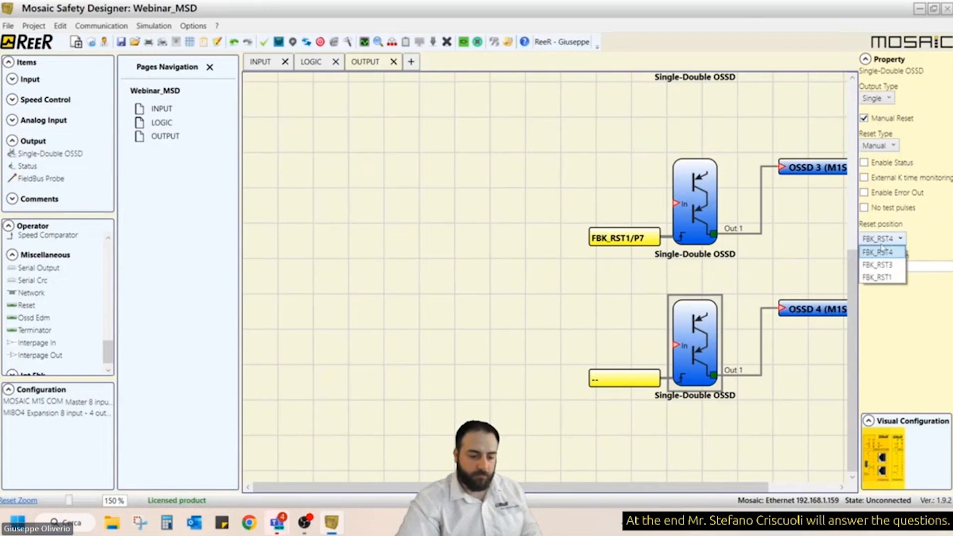
pyautogui.click(892, 276)
pyautogui.click(890, 239)
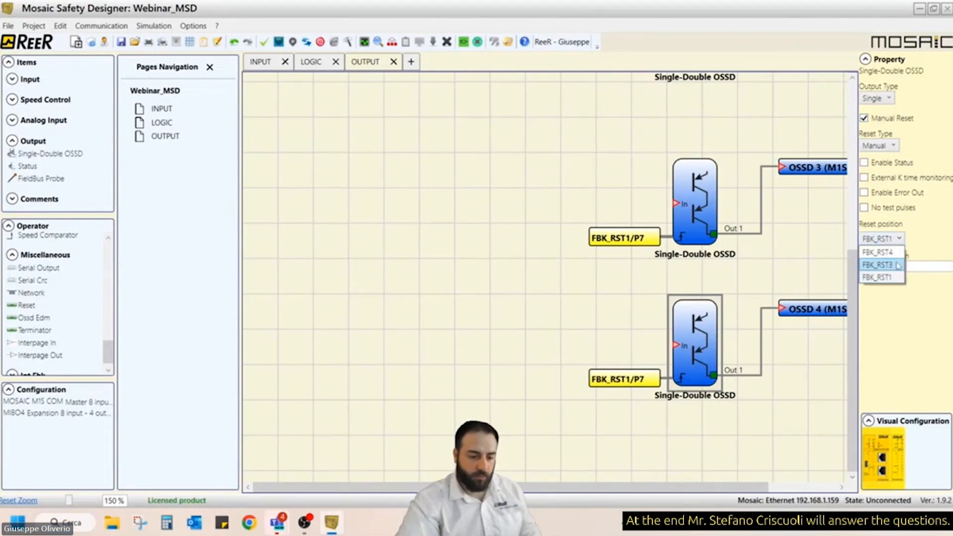
pyautogui.click(877, 252)
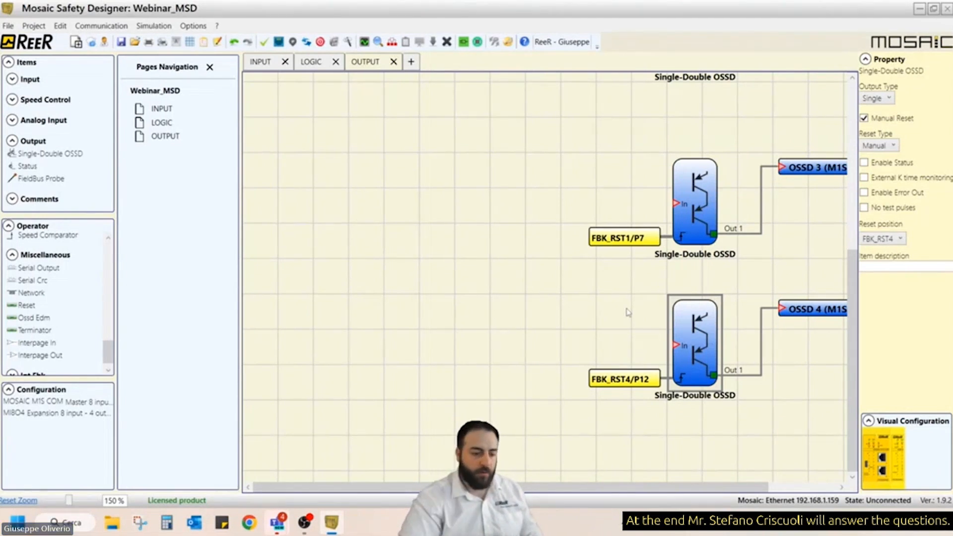
# - Set the reset type of the OSSD 4 block to Monitored
pyautogui.click(881, 149)
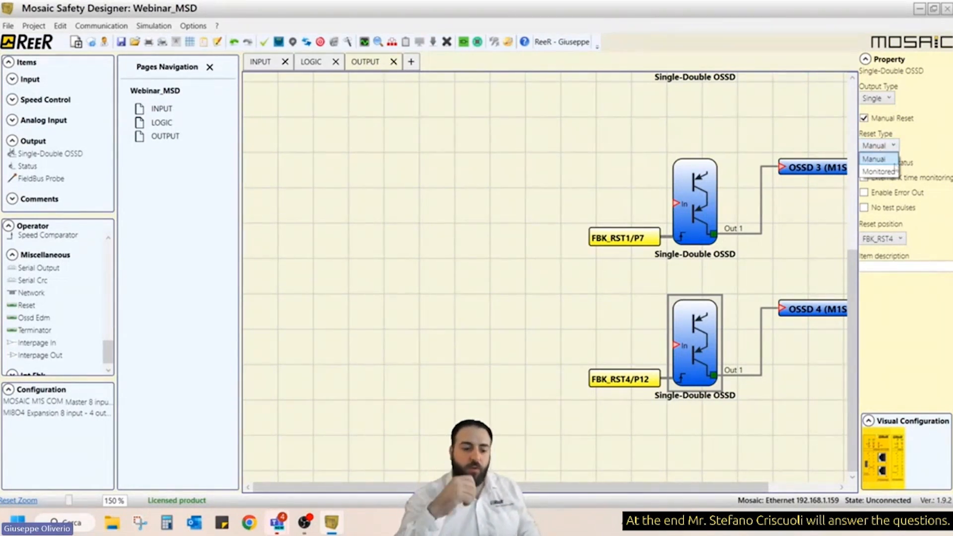
pyautogui.click(718, 189)
pyautogui.click(684, 201)
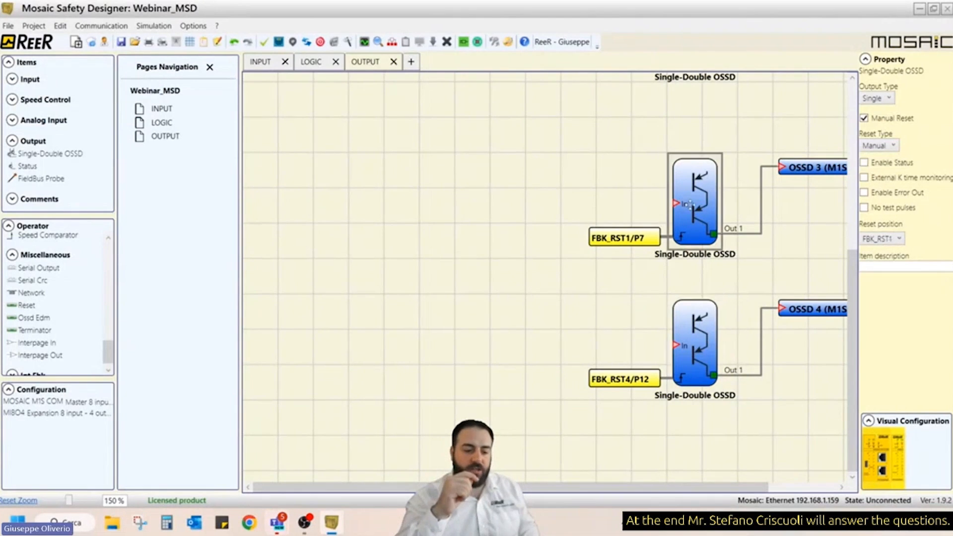
pyautogui.click(712, 331)
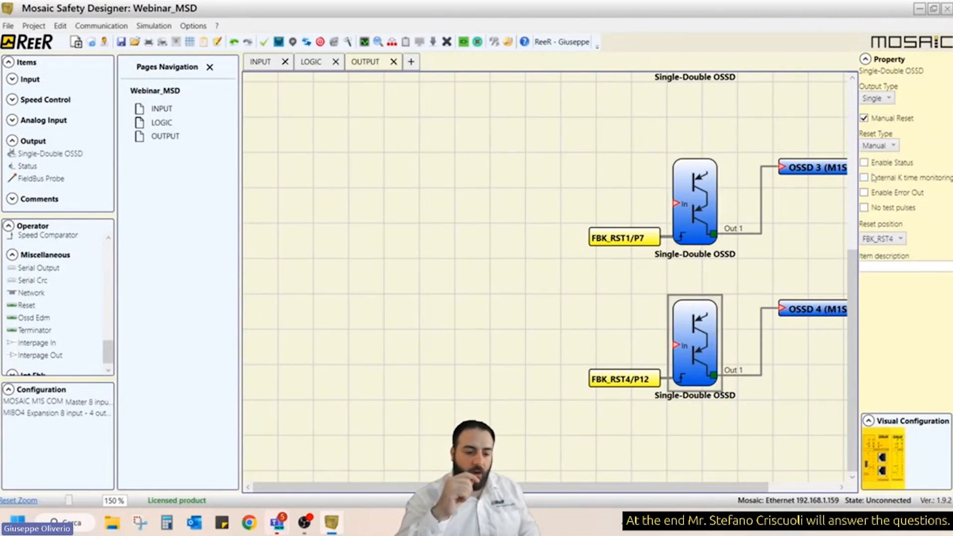
pyautogui.click(884, 146)
pyautogui.click(882, 172)
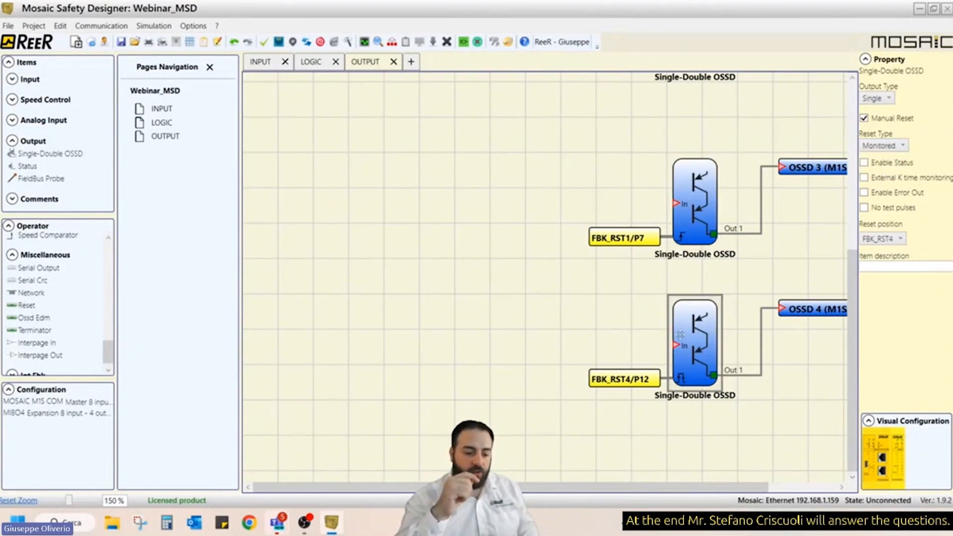
# - Place the Safety OK interpage input level with the OSSD 2 block and connect it to the inputs of all four OSSD blocks
pyautogui.scroll(3, 614, 287)
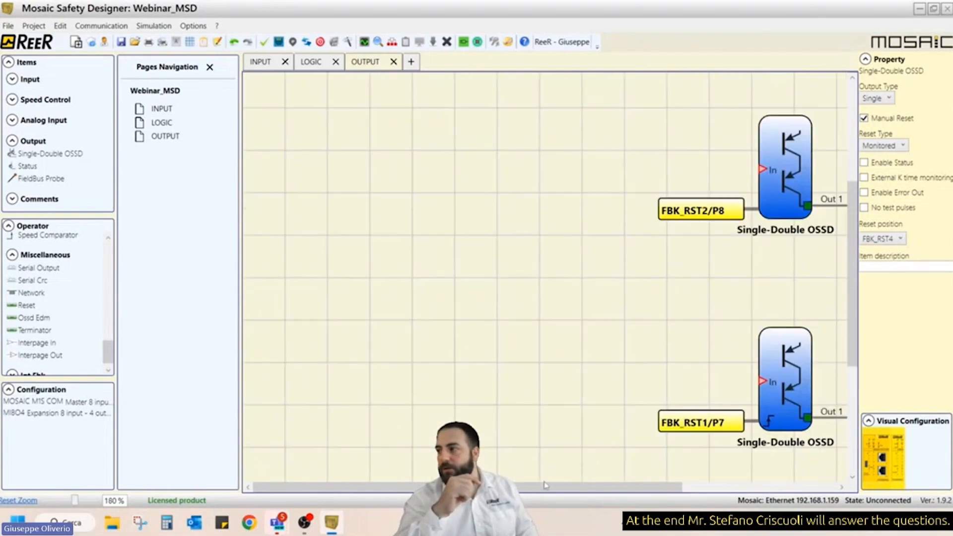
pyautogui.moveTo(546, 485); pyautogui.dragTo(641, 484)
pyautogui.scroll(-3, 641, 482)
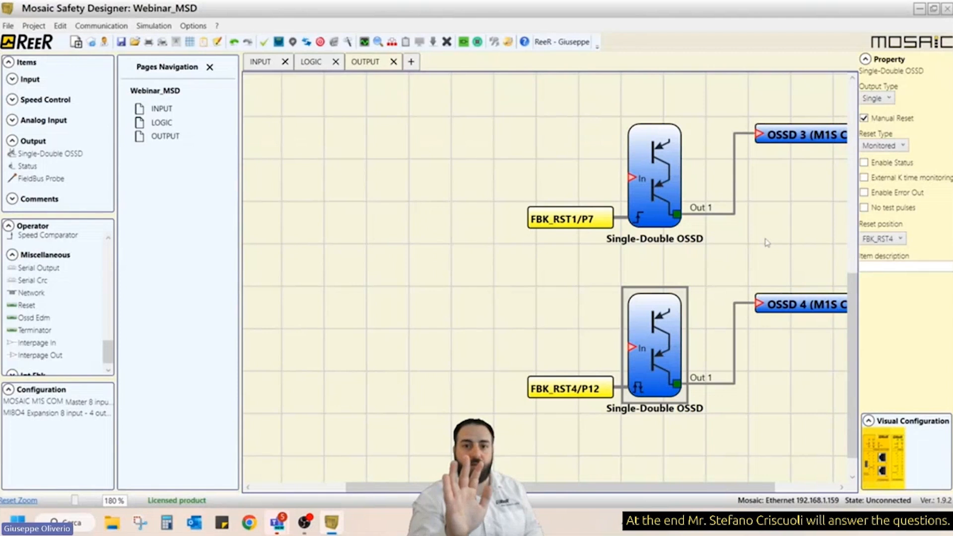
pyautogui.scroll(-3, 494, 243)
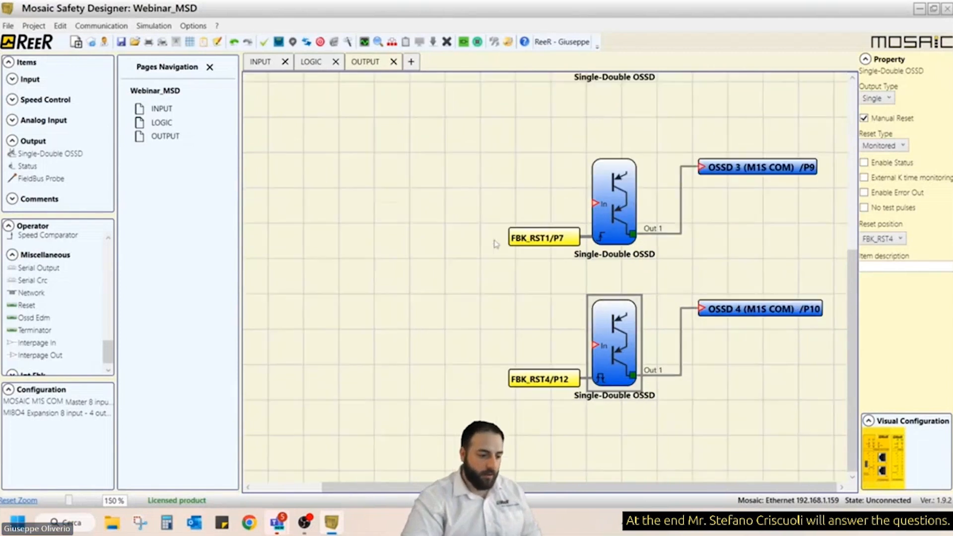
pyautogui.scroll(-2, 495, 243)
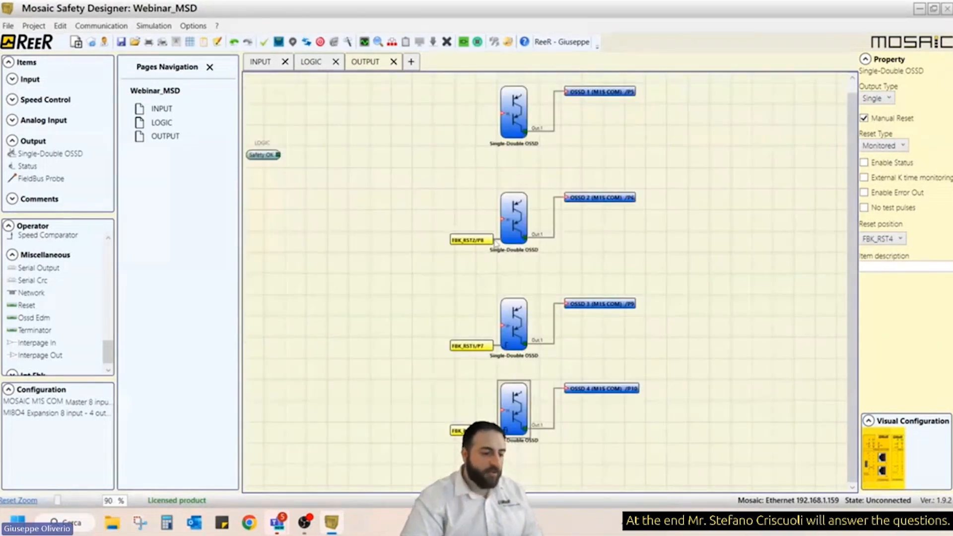
pyautogui.moveTo(277, 156)
pyautogui.mouseDown()
pyautogui.moveTo(346, 220)
pyautogui.moveTo(453, 132)
pyautogui.moveTo(498, 114)
pyautogui.mouseUp()
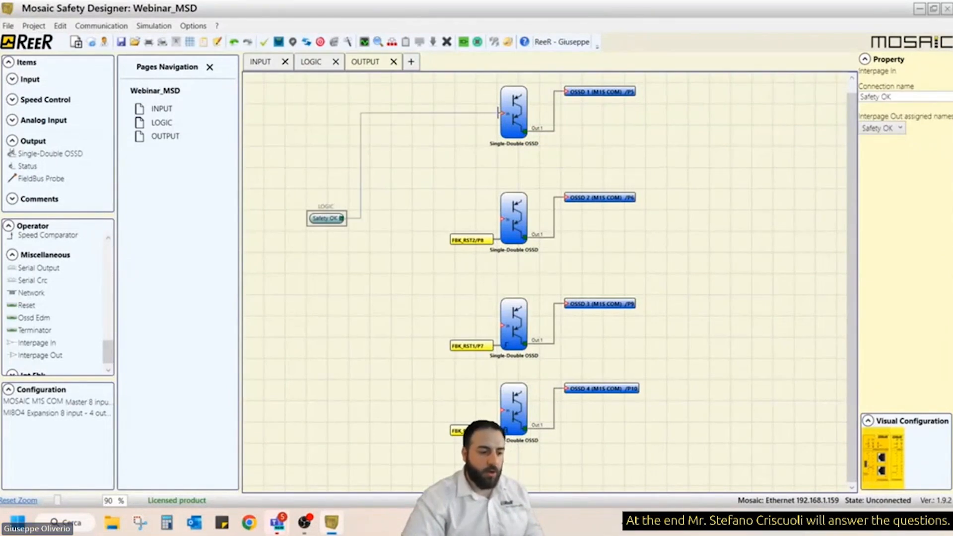
pyautogui.moveTo(342, 219); pyautogui.dragTo(498, 218)
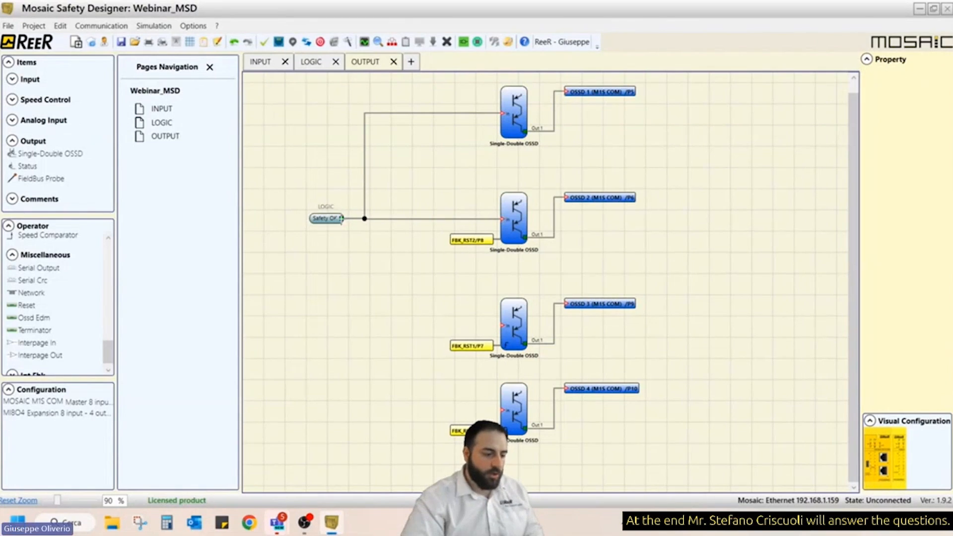
pyautogui.moveTo(341, 219)
pyautogui.mouseDown()
pyautogui.moveTo(506, 332)
pyautogui.moveTo(500, 325)
pyautogui.mouseUp()
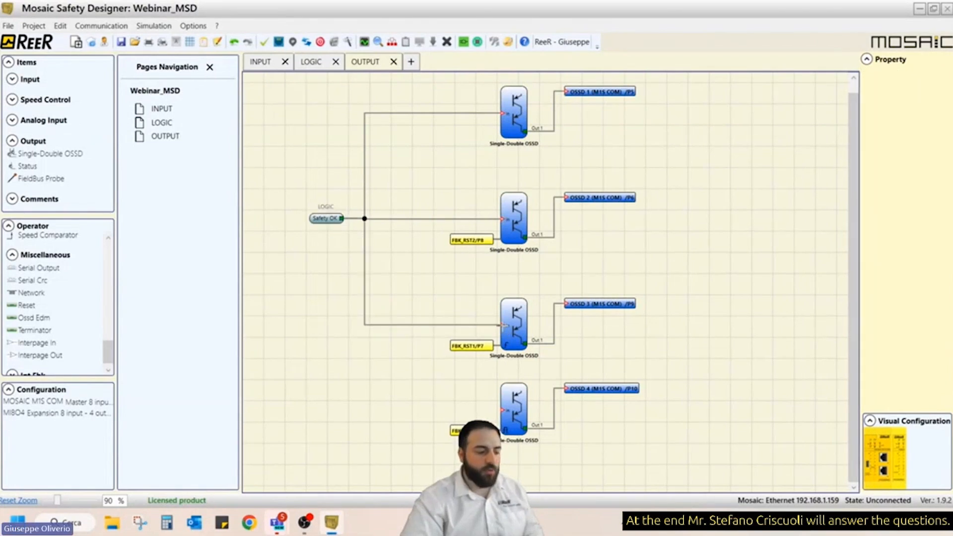
pyautogui.moveTo(342, 219); pyautogui.dragTo(501, 411)
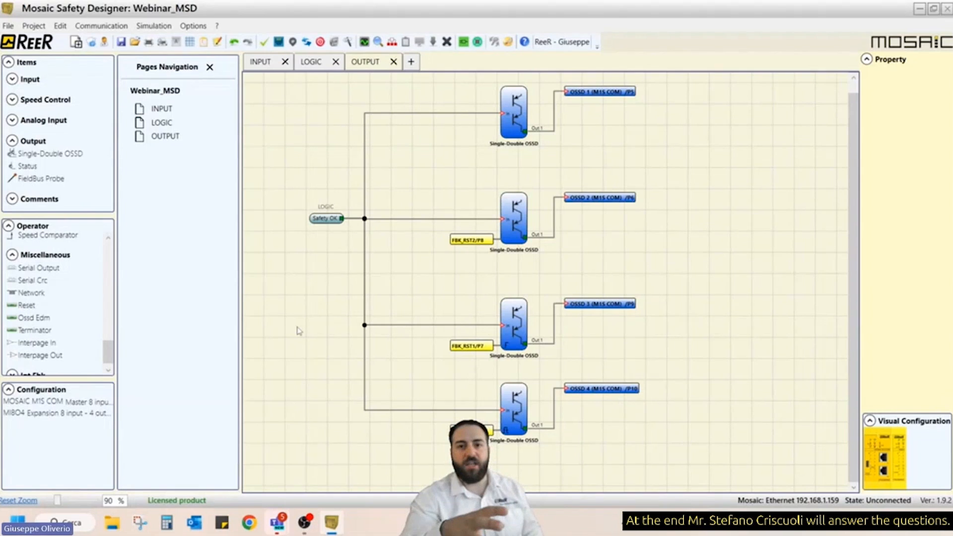
# - Validate the project and enter schematic simulation mode, accepting the simulator notice
pyautogui.click(265, 43)
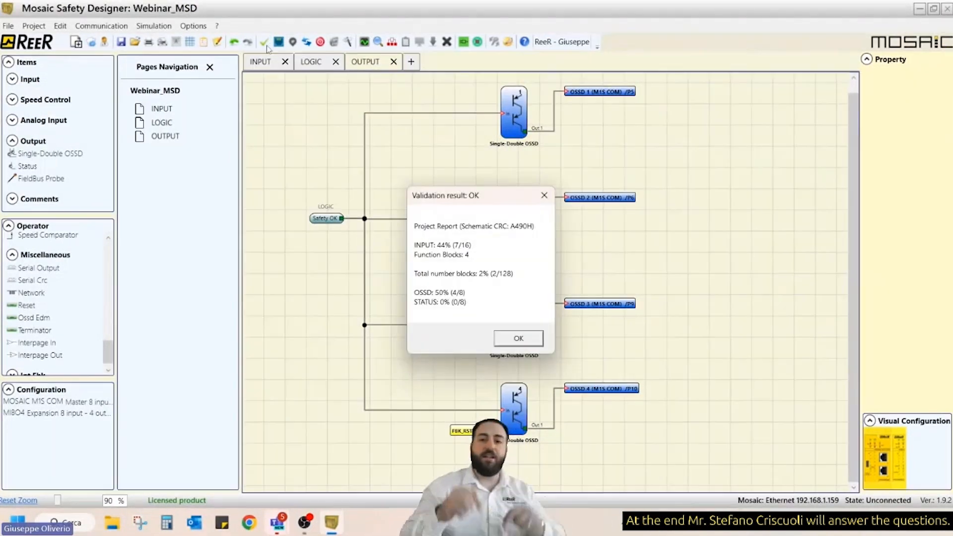
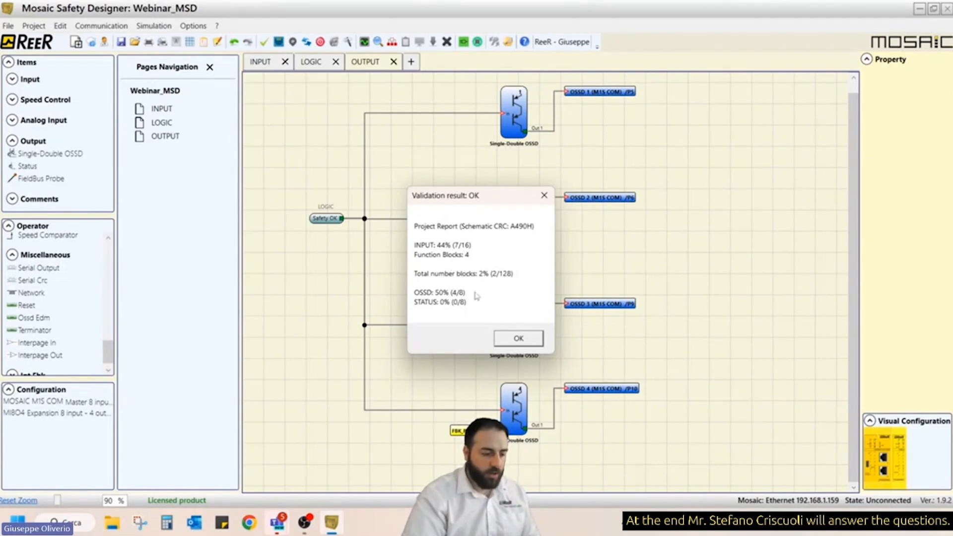
pyautogui.click(516, 339)
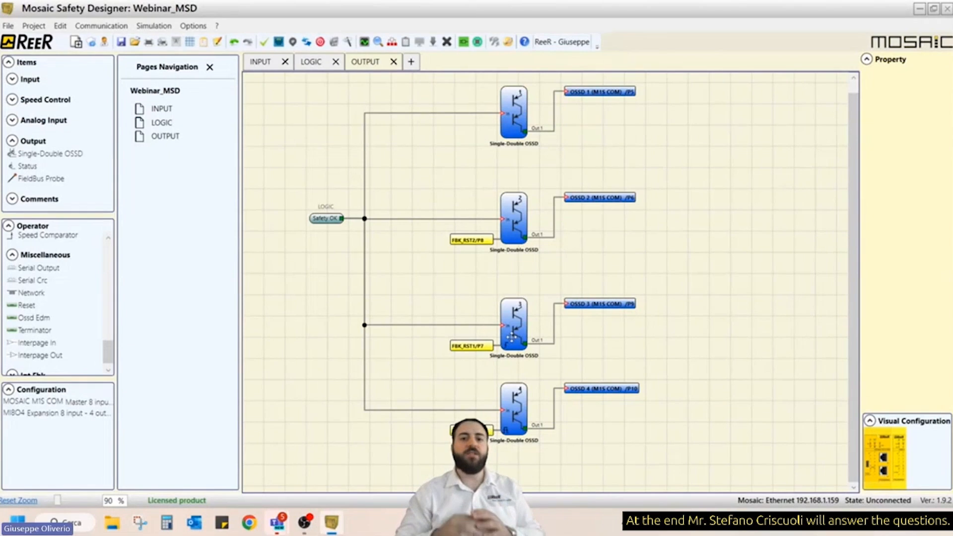
pyautogui.click(464, 42)
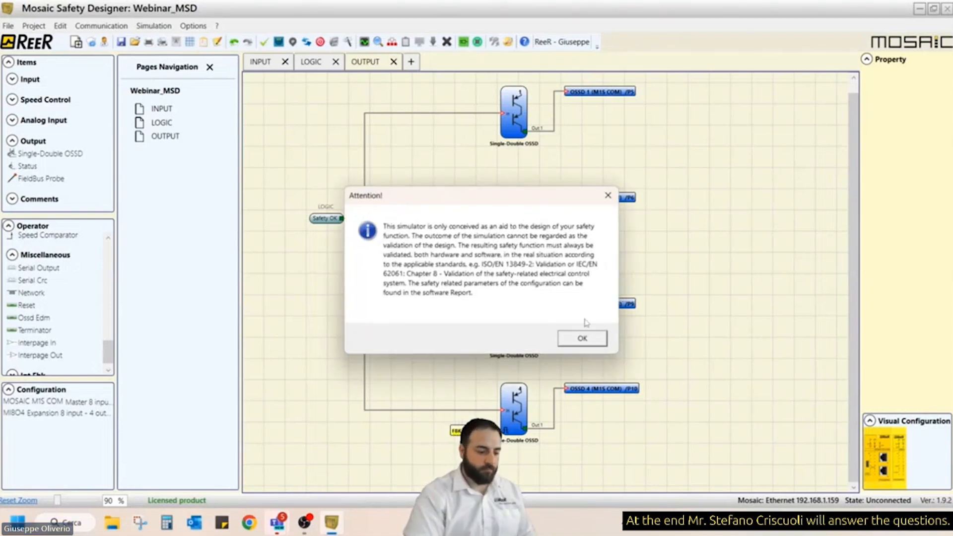
pyautogui.click(582, 341)
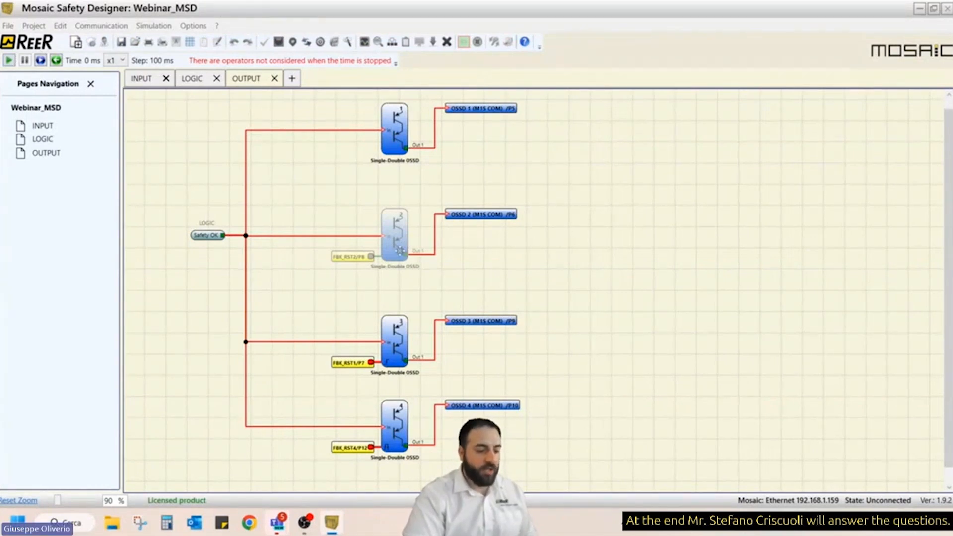
# - Show the properties of the OSSD 2 block and start running the simulation
pyautogui.rightClick(393, 242)
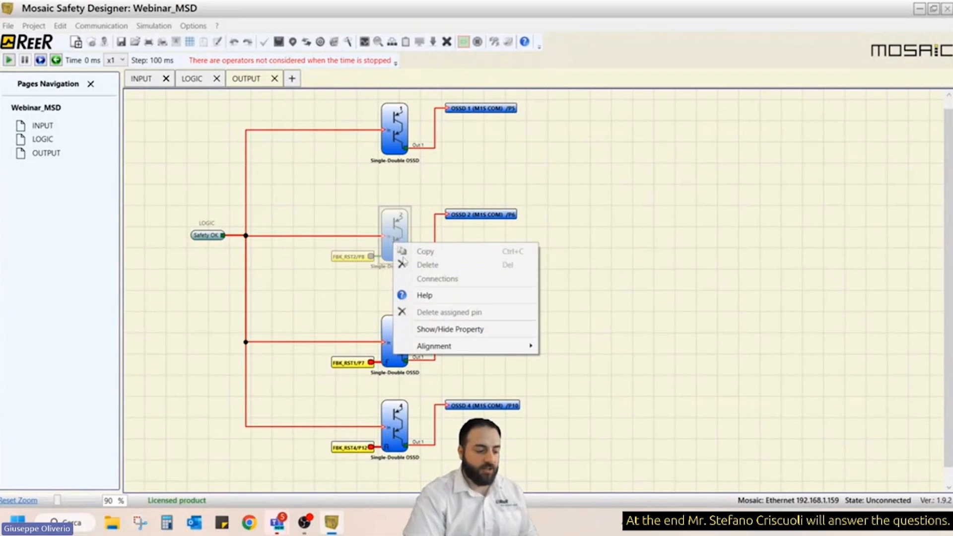
pyautogui.click(447, 328)
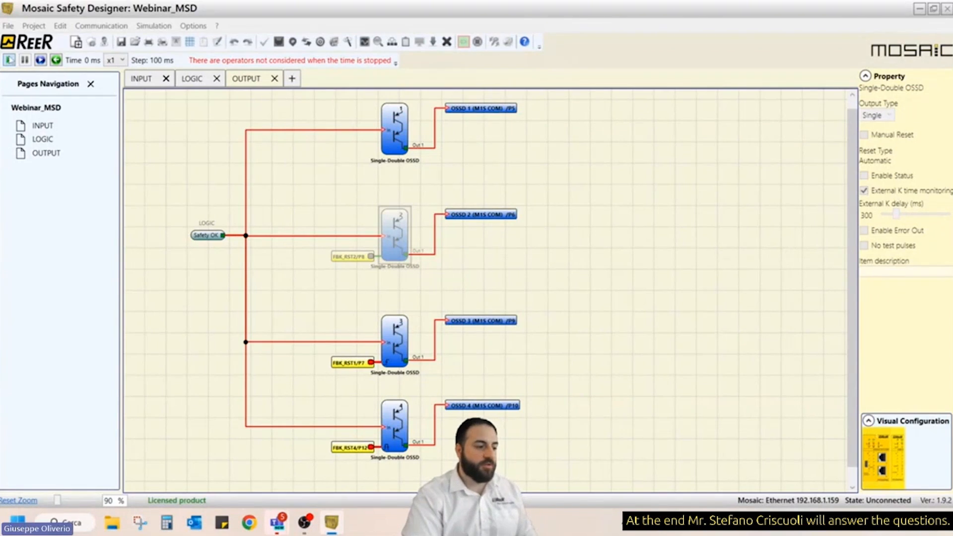
pyautogui.click(9, 60)
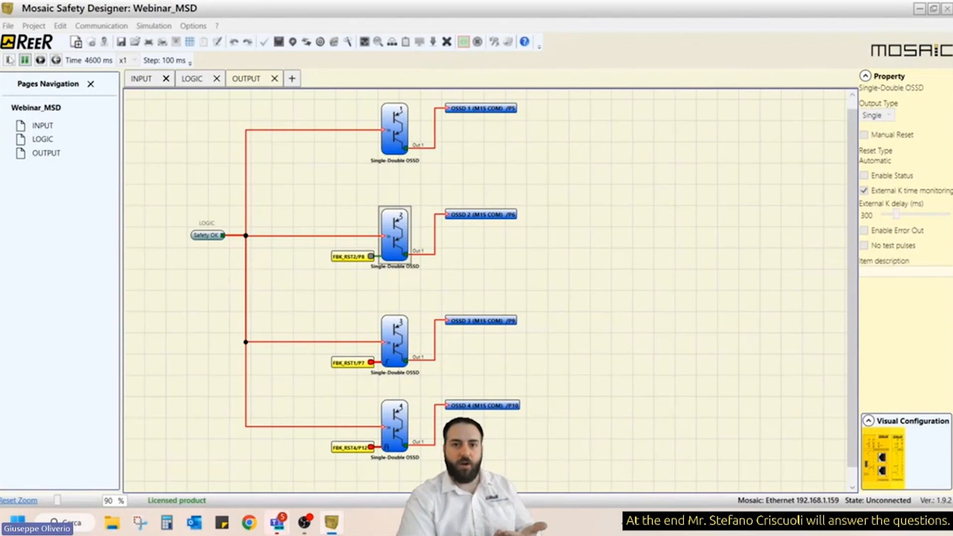
# - Switch on the simulated Light Curtain, RFID and Type 2 Photocell on the INPUT page
pyautogui.click(148, 81)
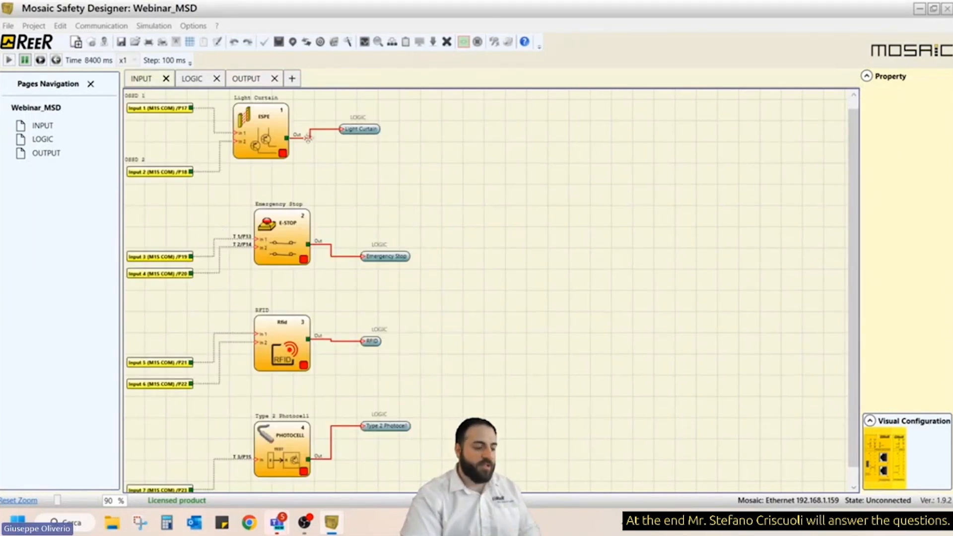
pyautogui.moveTo(308, 138)
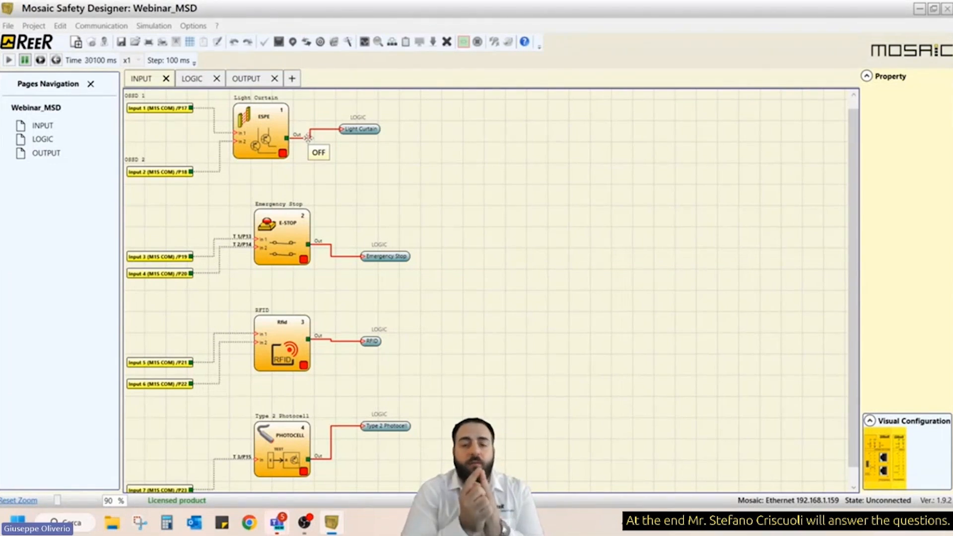
pyautogui.click(283, 153)
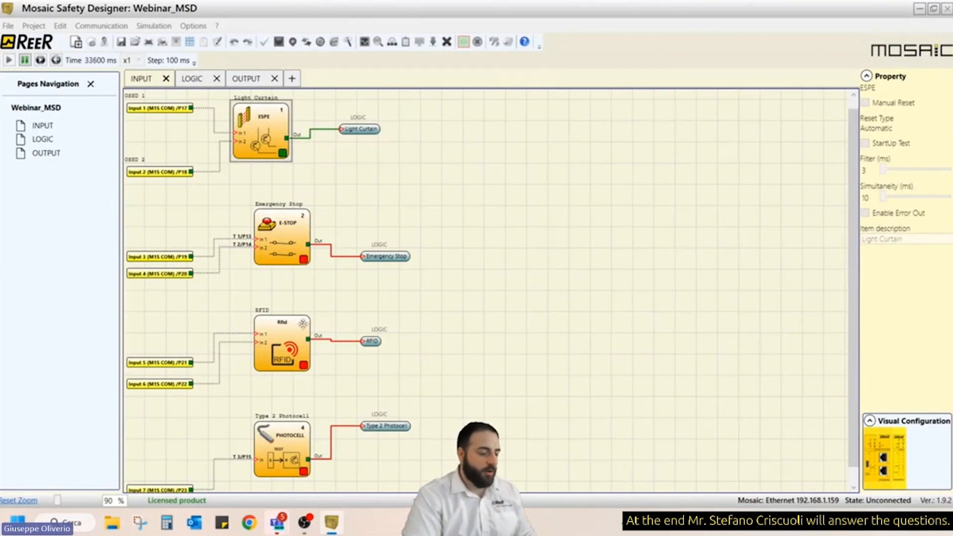
pyautogui.click(303, 365)
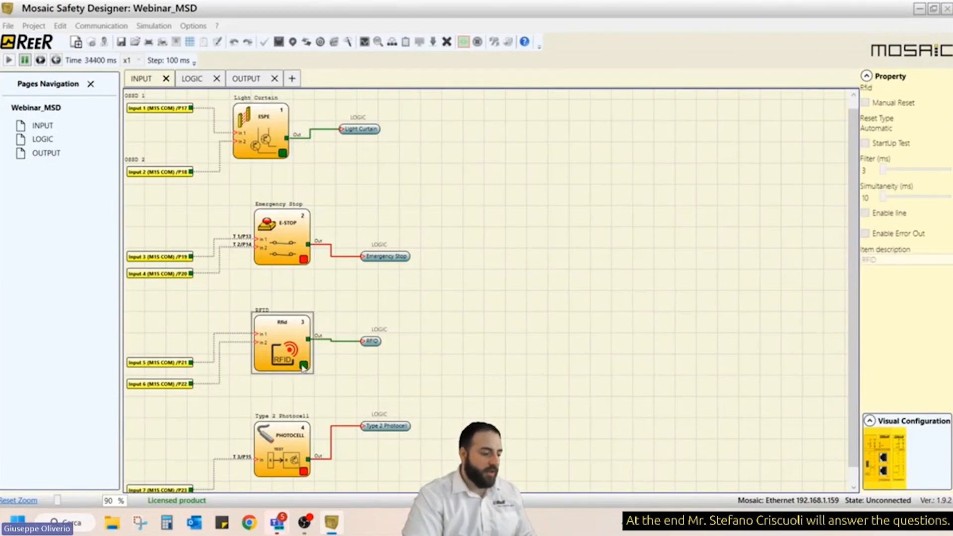
pyautogui.click(303, 473)
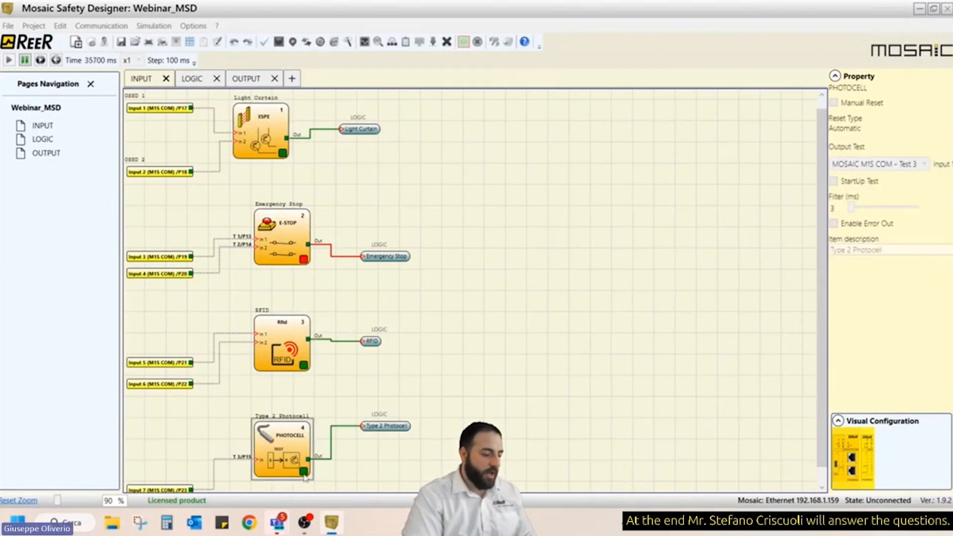
# - Check the signal states on the LOGIC page and switch on the Emergency Stop block on the INPUT page
pyautogui.click(193, 79)
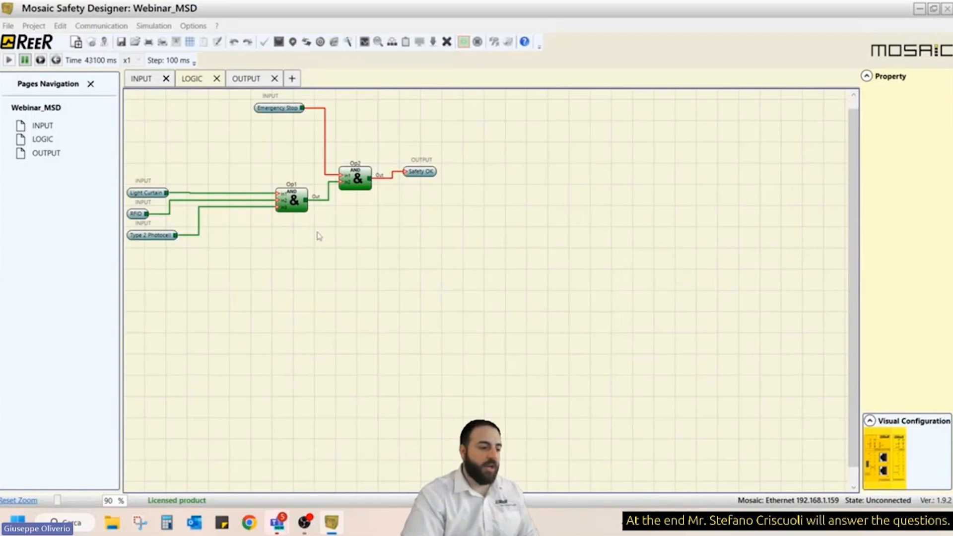
pyautogui.click(144, 80)
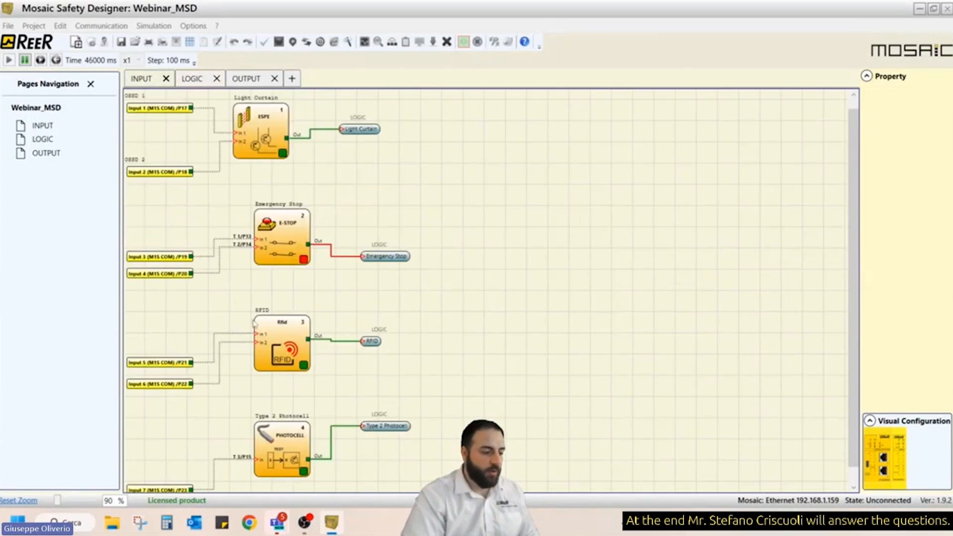
pyautogui.click(304, 260)
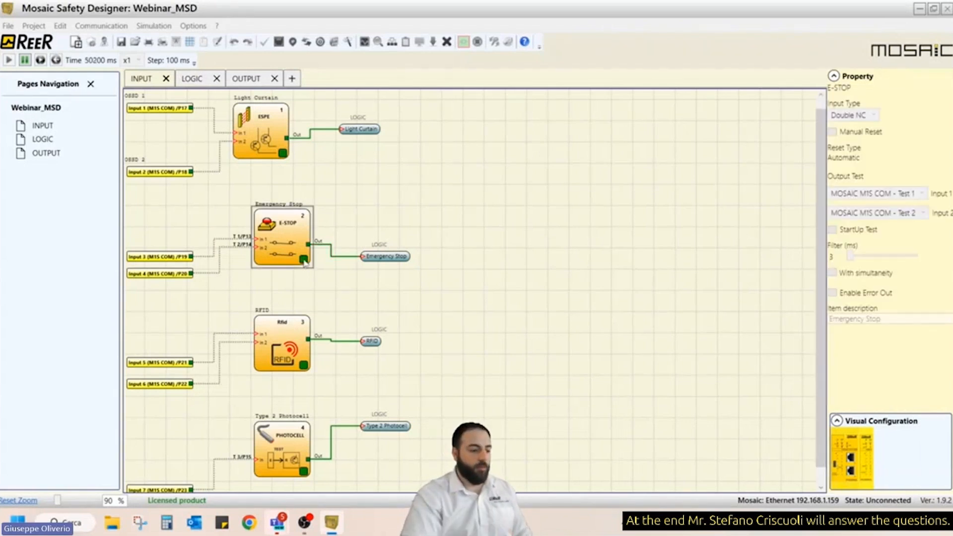
# - Examine the simulated states of the four OSSD outputs on the OUTPUT page
pyautogui.click(250, 80)
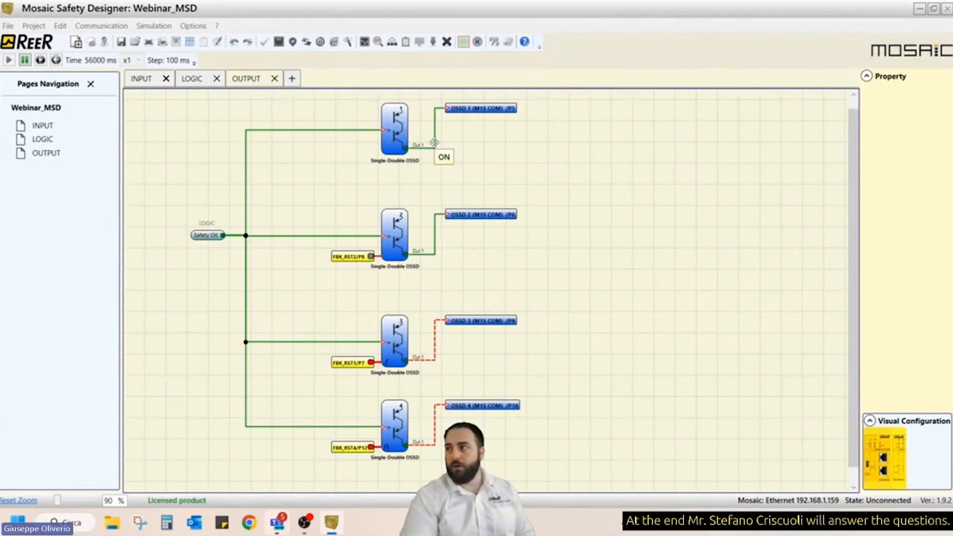
pyautogui.scroll(1, 434, 142)
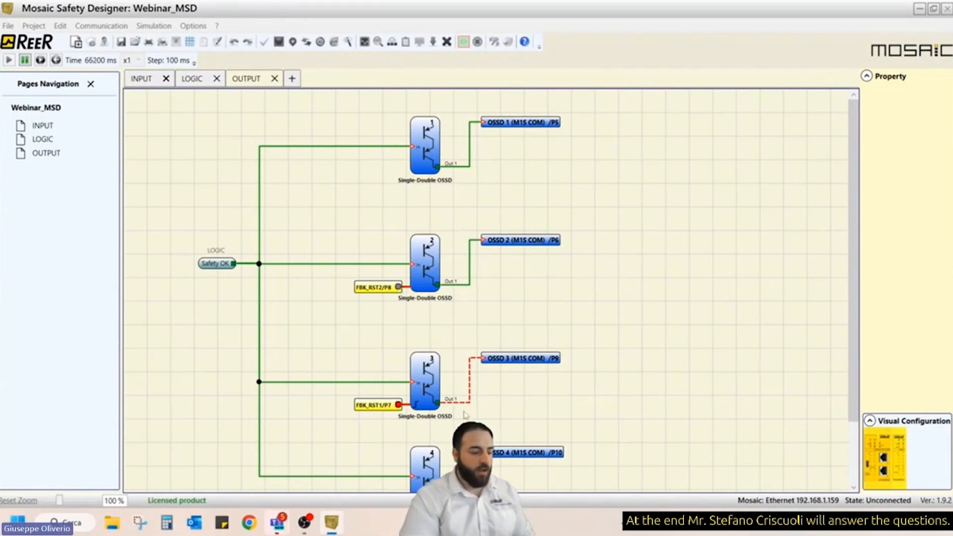
pyautogui.scroll(-1, 523, 385)
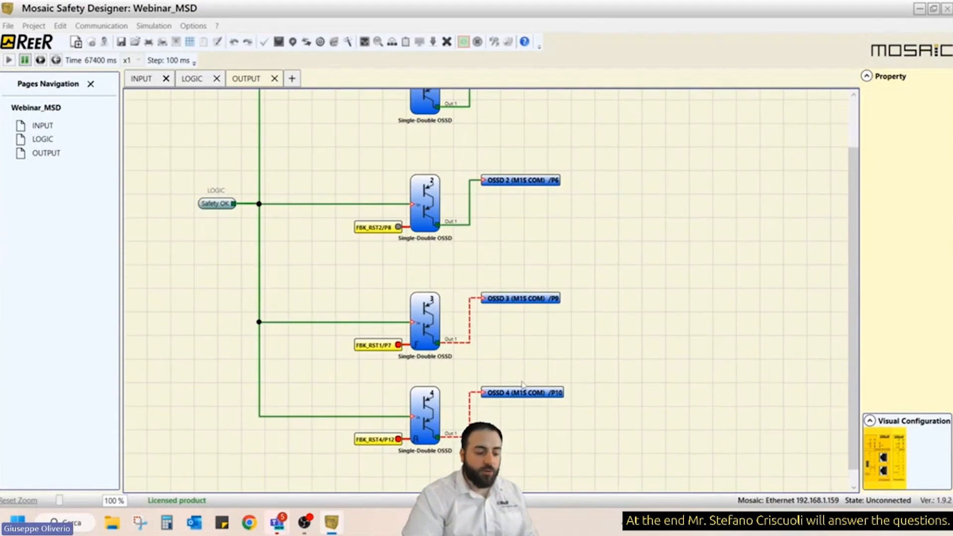
# - Examine the OSSD 3 output state and the properties of its block on the OUTPUT page
pyautogui.rightClick(504, 351)
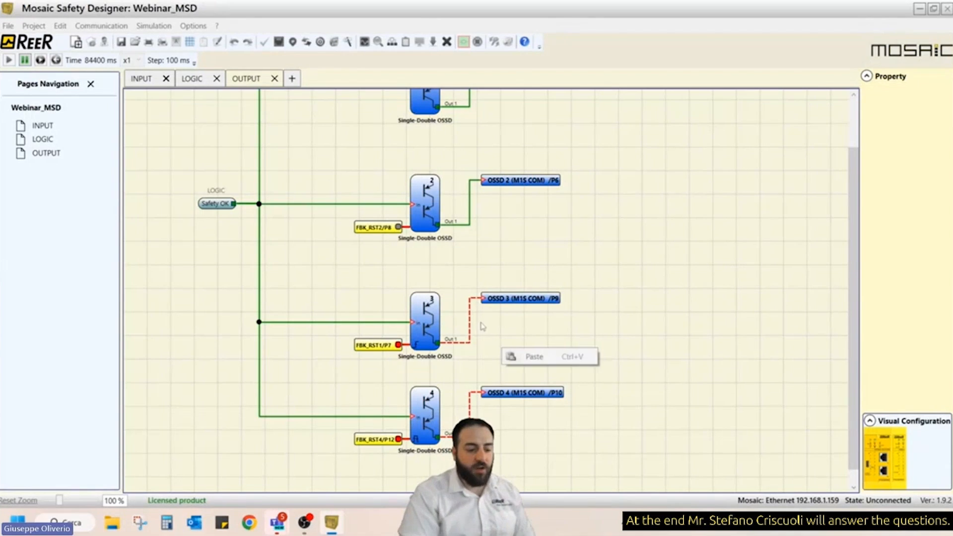
pyautogui.click(513, 324)
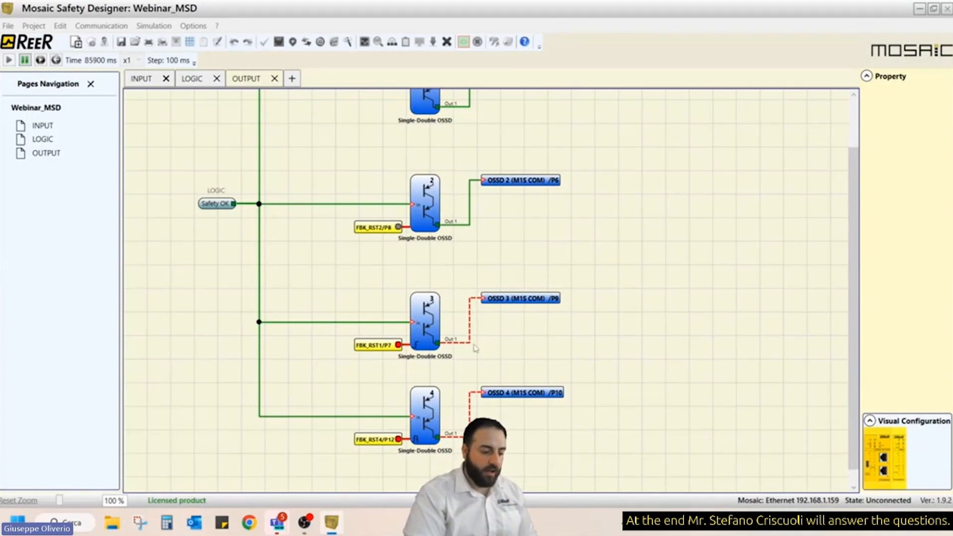
pyautogui.moveTo(469, 343)
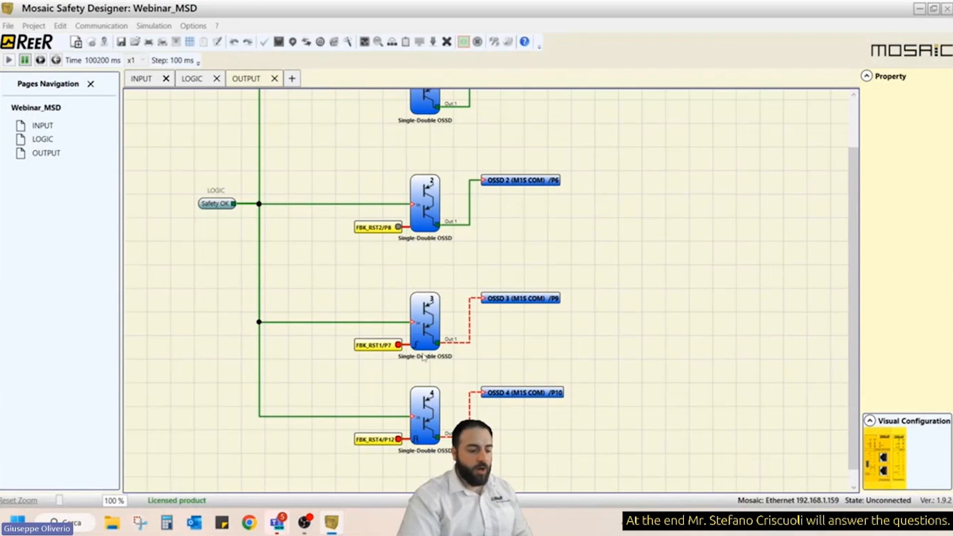
pyautogui.scroll(1, 423, 357)
pyautogui.click(460, 388)
pyautogui.scroll(-3, 459, 388)
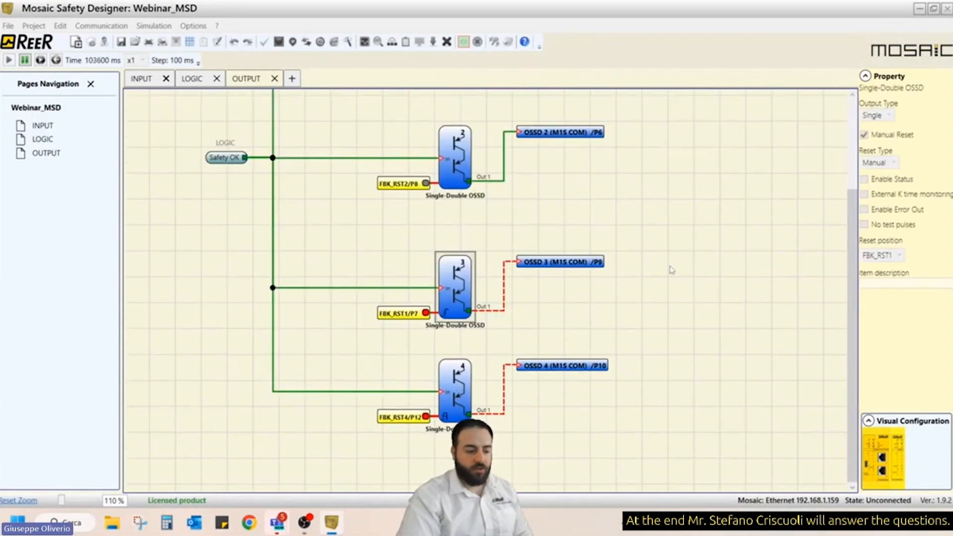
pyautogui.click(615, 315)
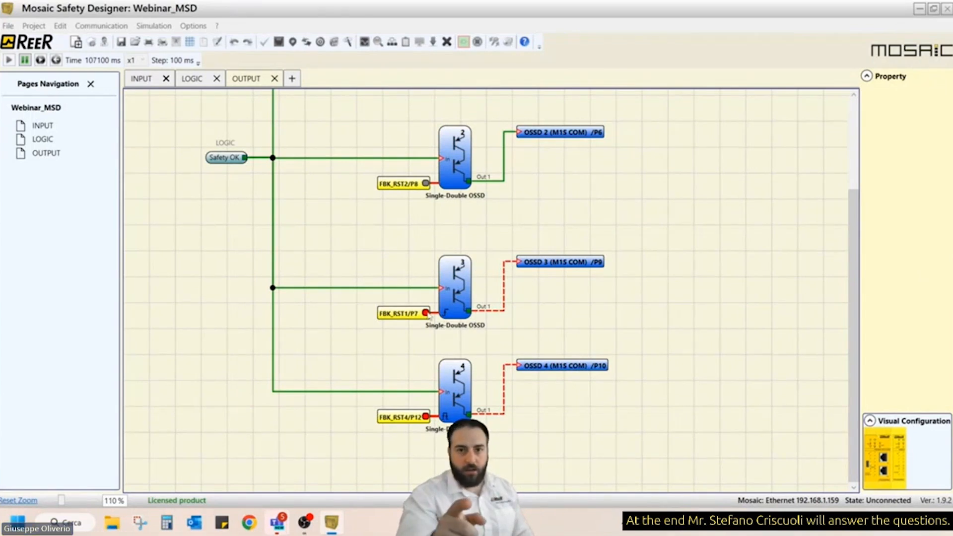
# - Pulse the manual reset FBK_RST1 of OSSD 3 and the monitored reset FBK_RST4 of OSSD 4 in the simulation
pyautogui.click(429, 316)
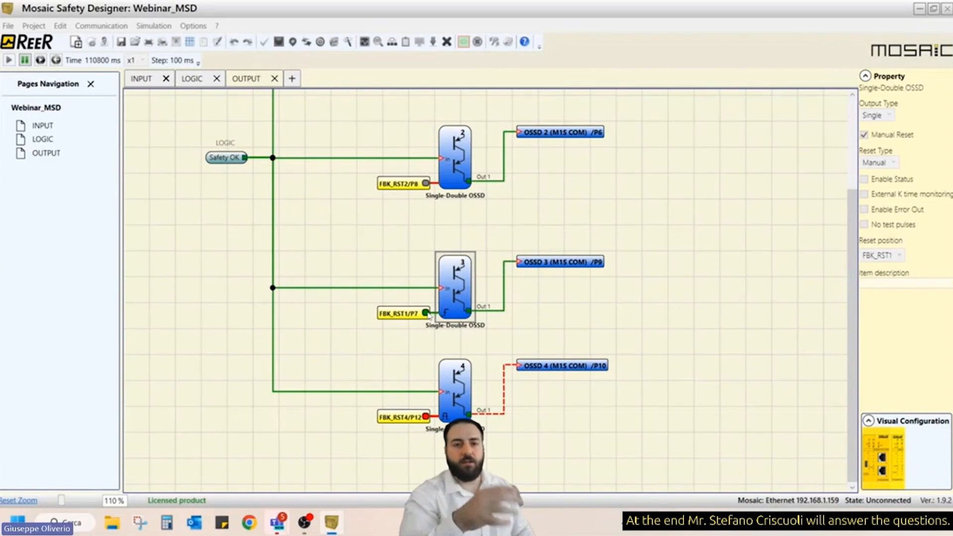
pyautogui.click(429, 316)
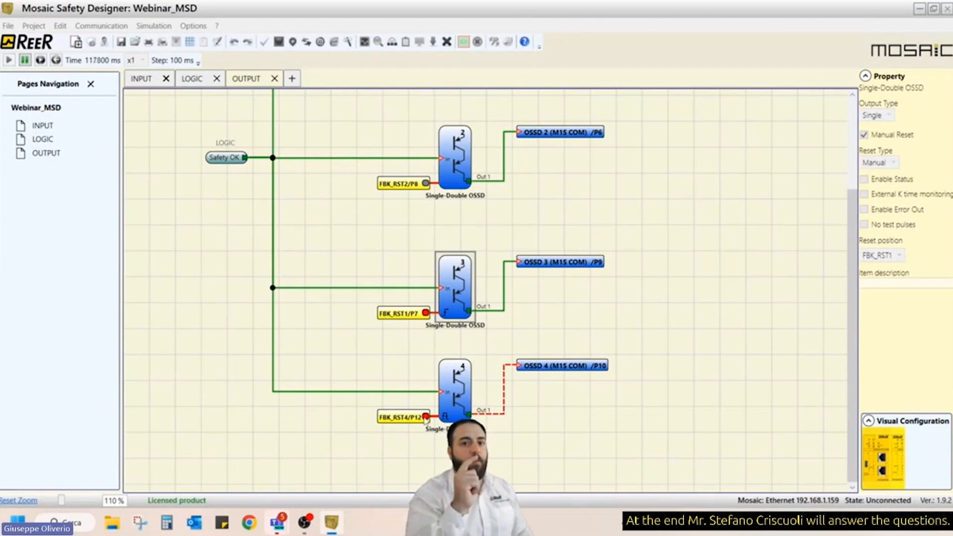
pyautogui.click(425, 418)
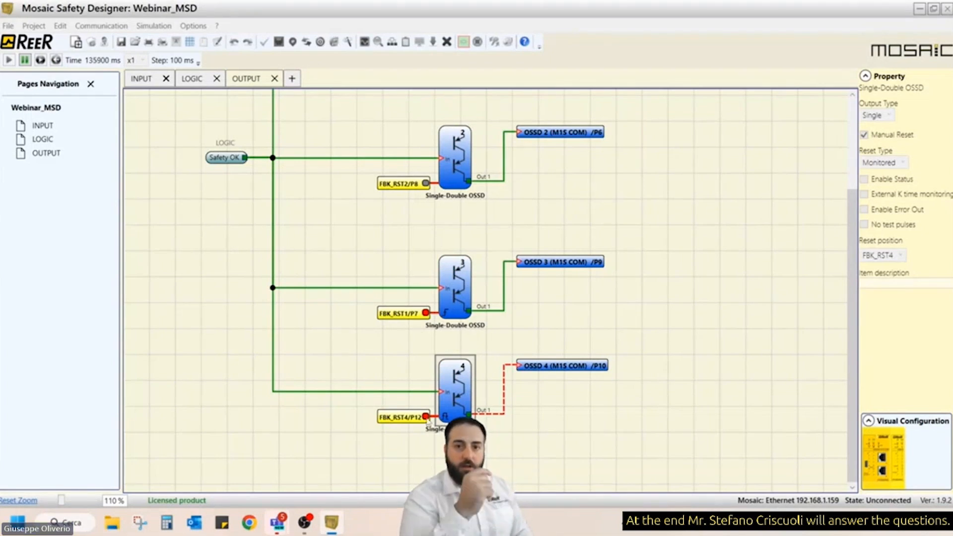
pyautogui.click(426, 417)
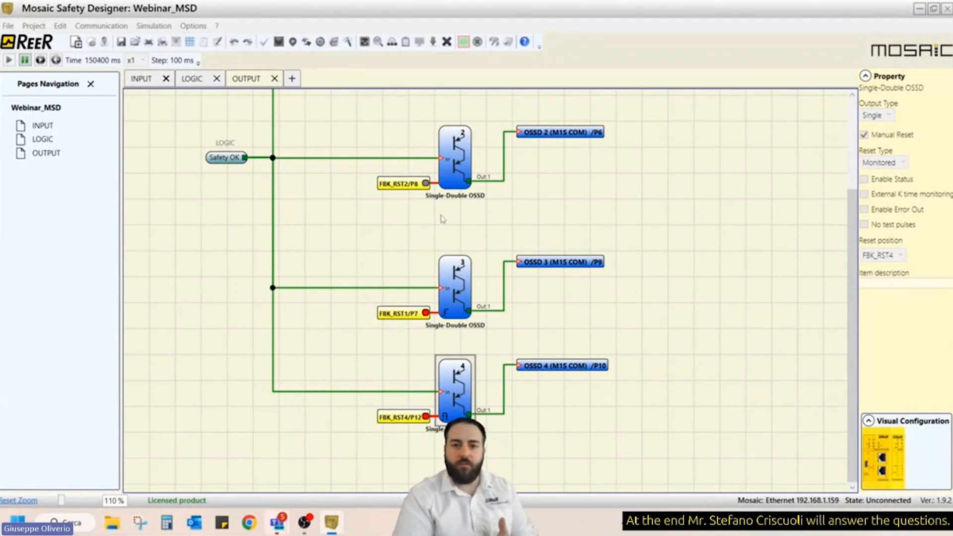
# - Set the FBK_RST2 feedback connection state of OSSD 2 to "EDM with the limit excess delay"
pyautogui.click(450, 176)
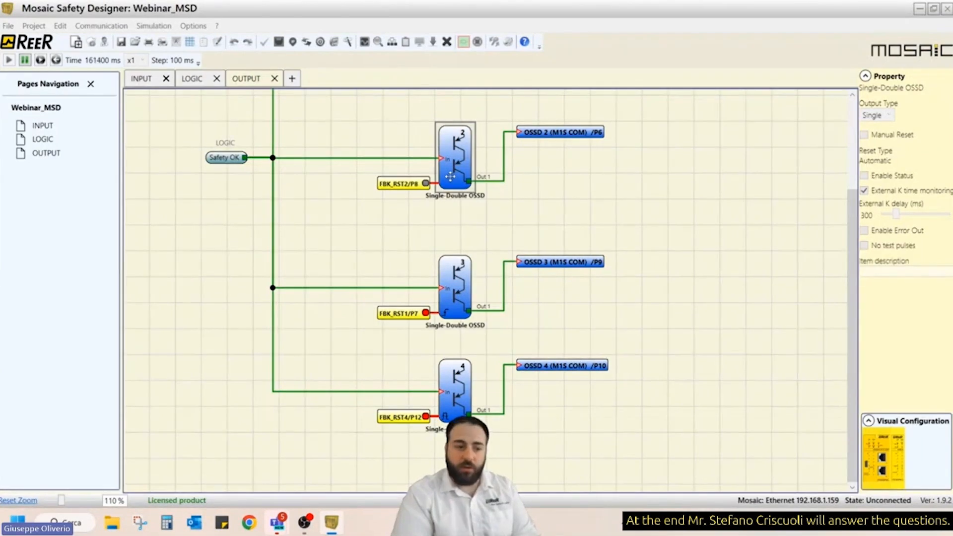
pyautogui.click(425, 183)
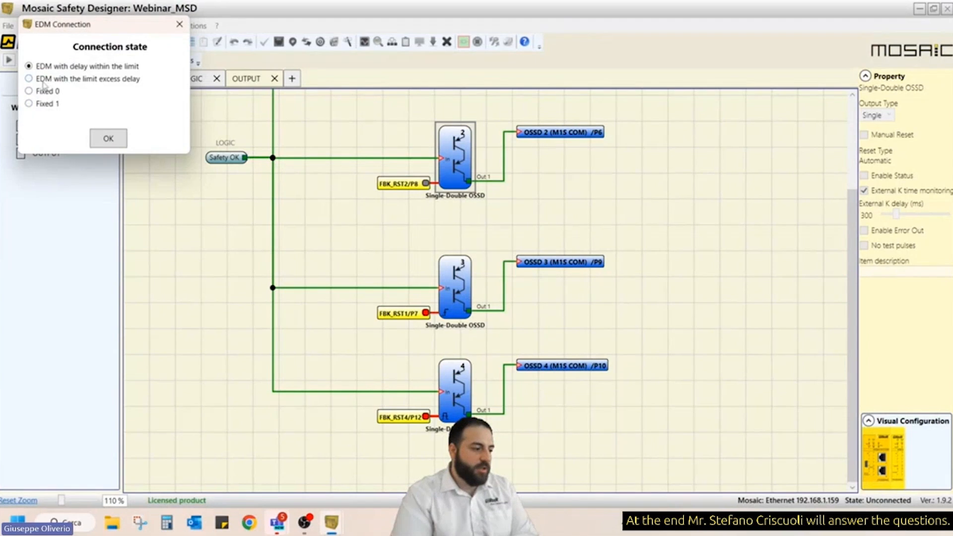
pyautogui.click(44, 79)
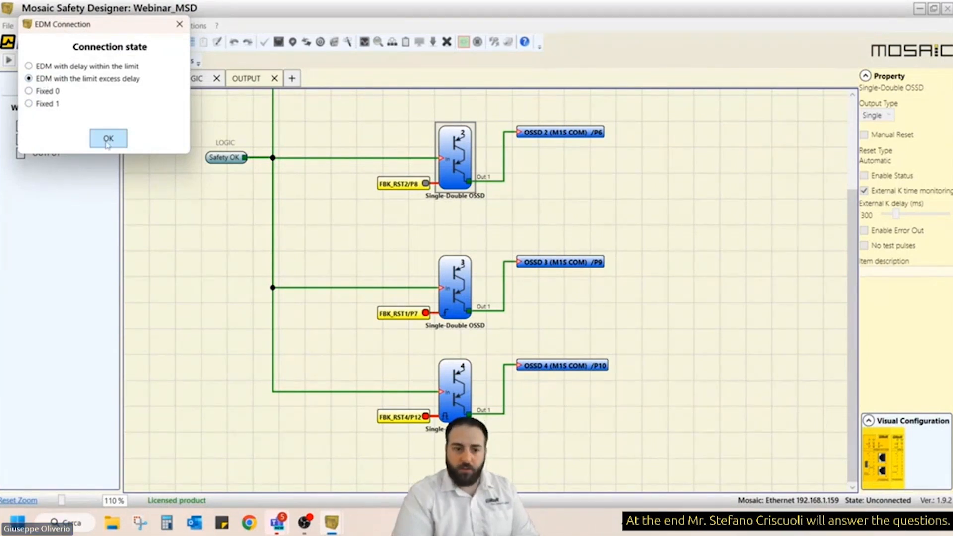
pyautogui.click(107, 140)
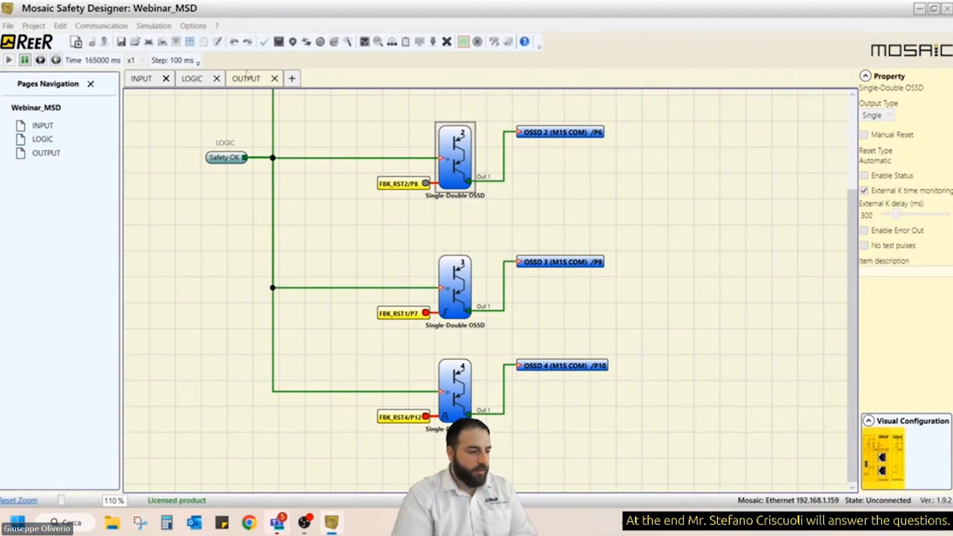
# - Switch off the simulated Emergency Stop on the INPUT page and check the OSSD 2 diagnostic on the OUTPUT page
pyautogui.click(149, 82)
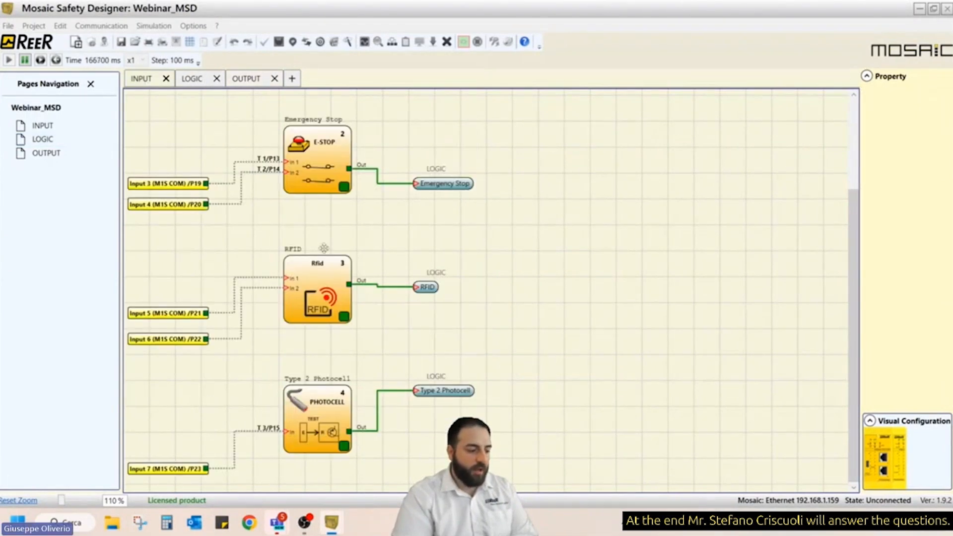
pyautogui.click(344, 187)
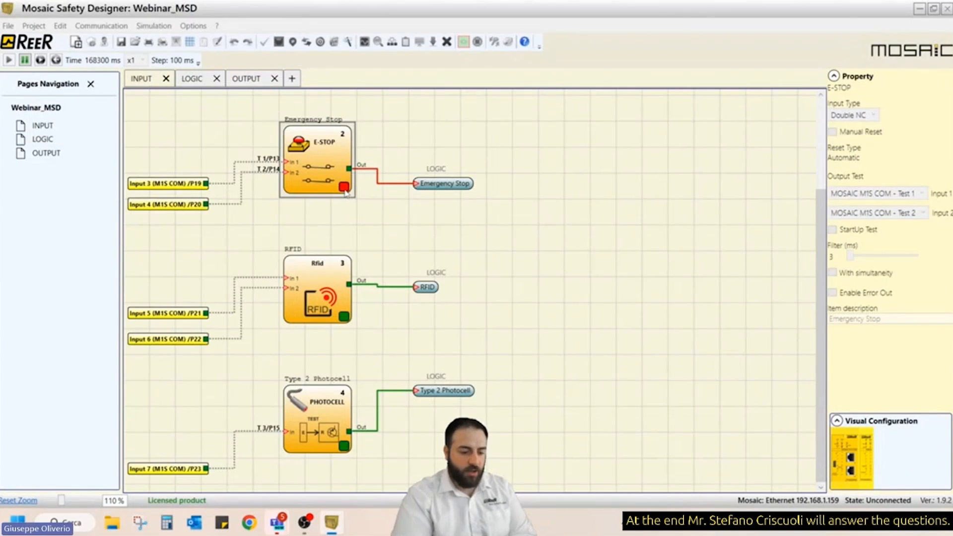
pyautogui.click(208, 81)
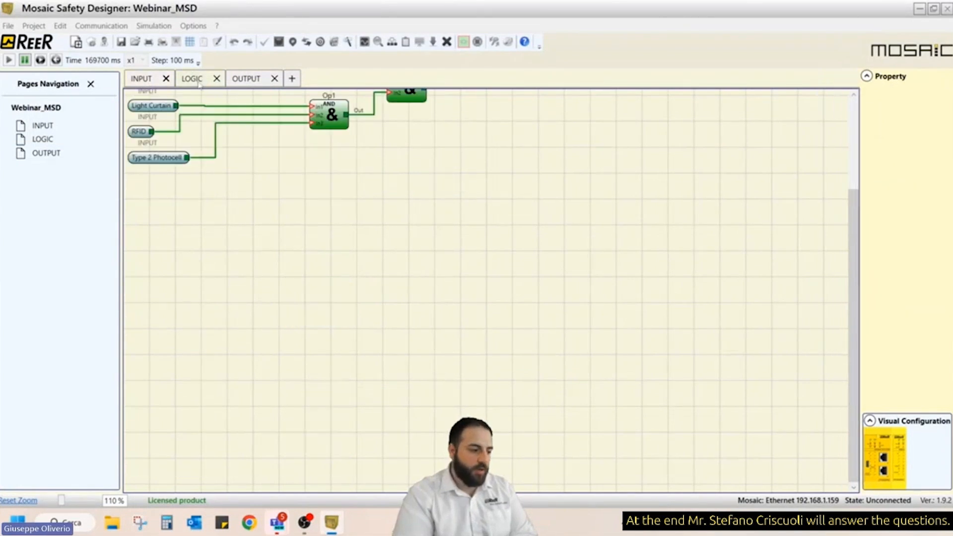
pyautogui.click(245, 85)
pyautogui.scroll(3, 539, 218)
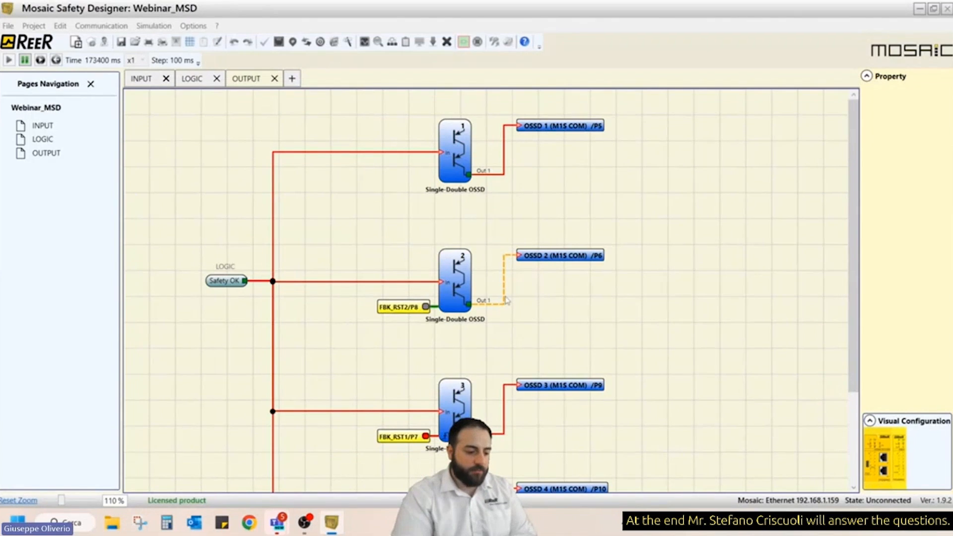
pyautogui.moveTo(504, 299)
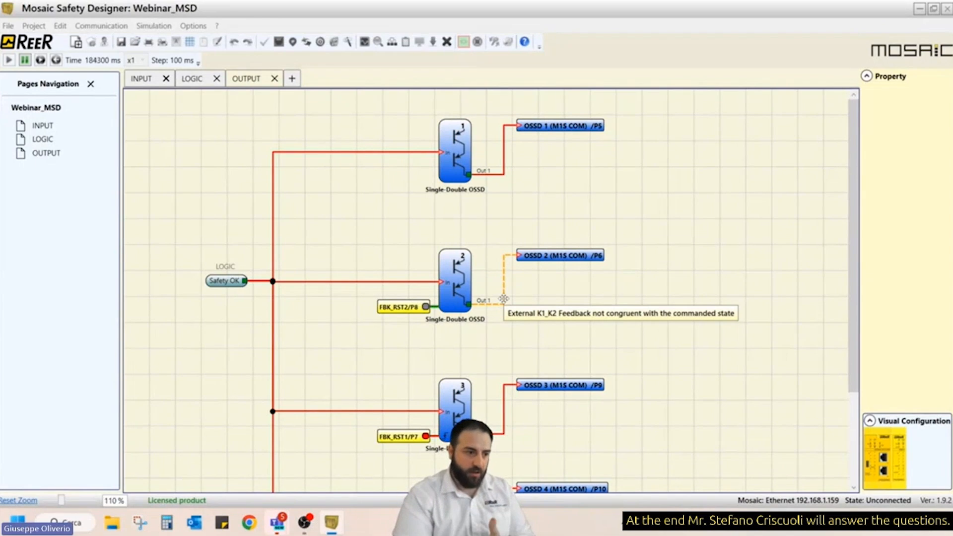
# - Restart the simulation with the FBK_RST2 connection state of OSSD 2 set to "EDM with delay within the limit"
pyautogui.click(467, 46)
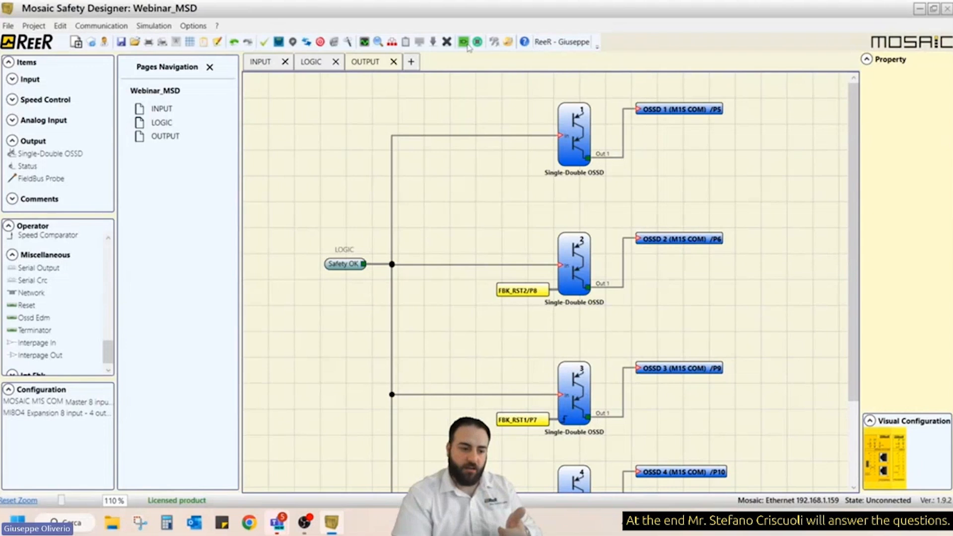
pyautogui.click(467, 46)
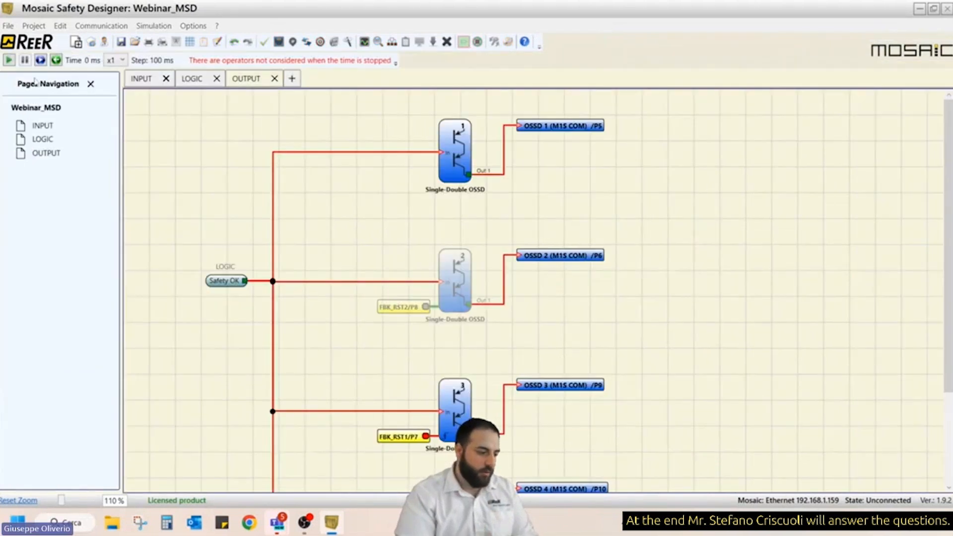
pyautogui.click(427, 309)
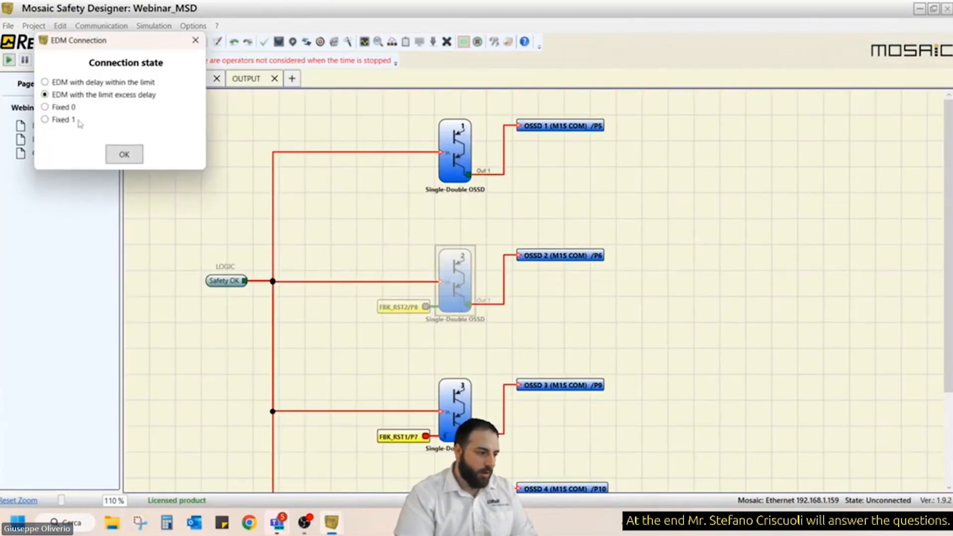
pyautogui.click(60, 82)
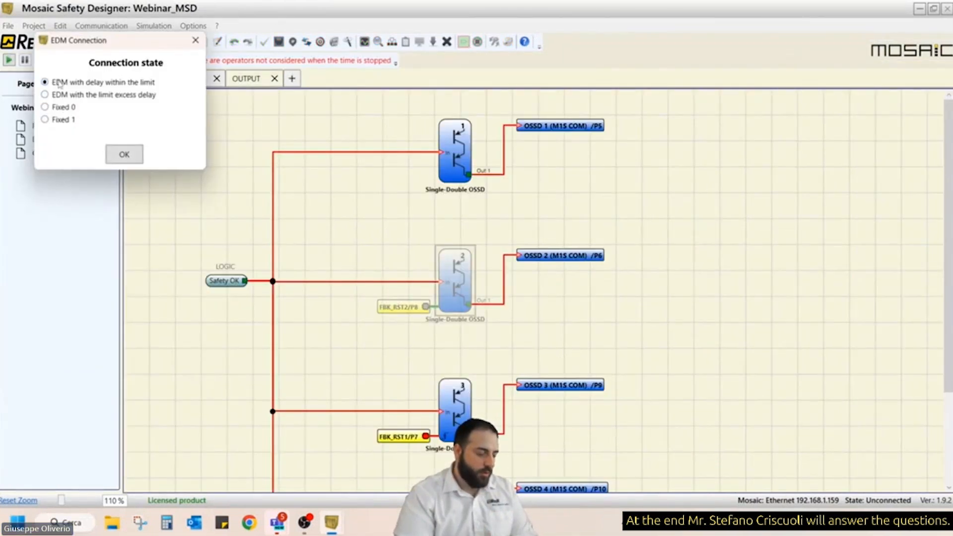
pyautogui.click(123, 155)
pyautogui.click(9, 61)
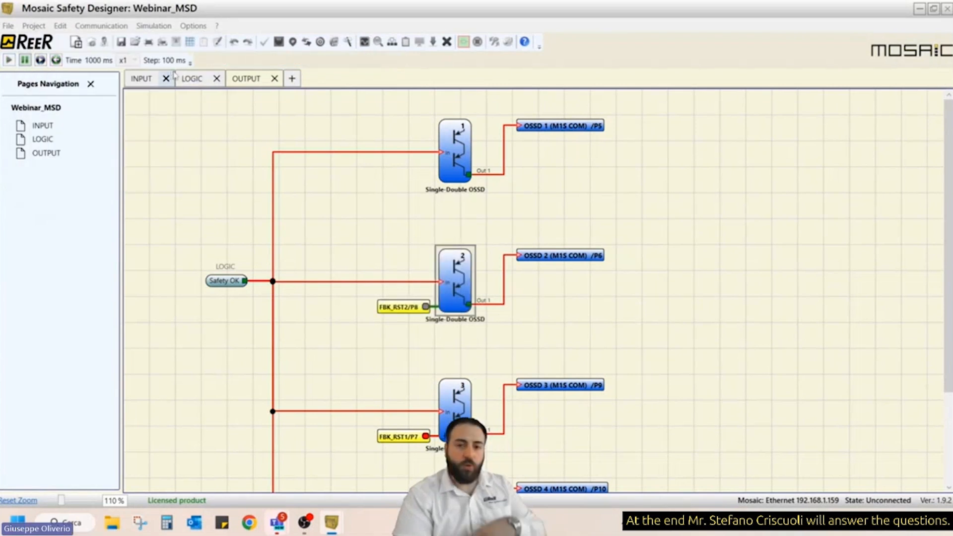
# - Switch on the simulated Light Curtain, Emergency Stop, RFID and Type 2 Photocell on the INPUT page
pyautogui.click(171, 75)
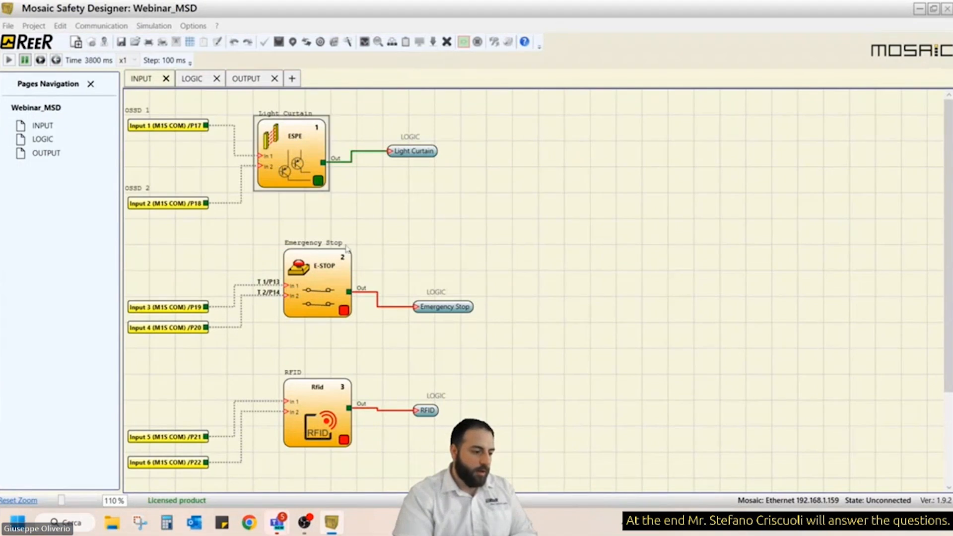
pyautogui.scroll(-5, 390, 358)
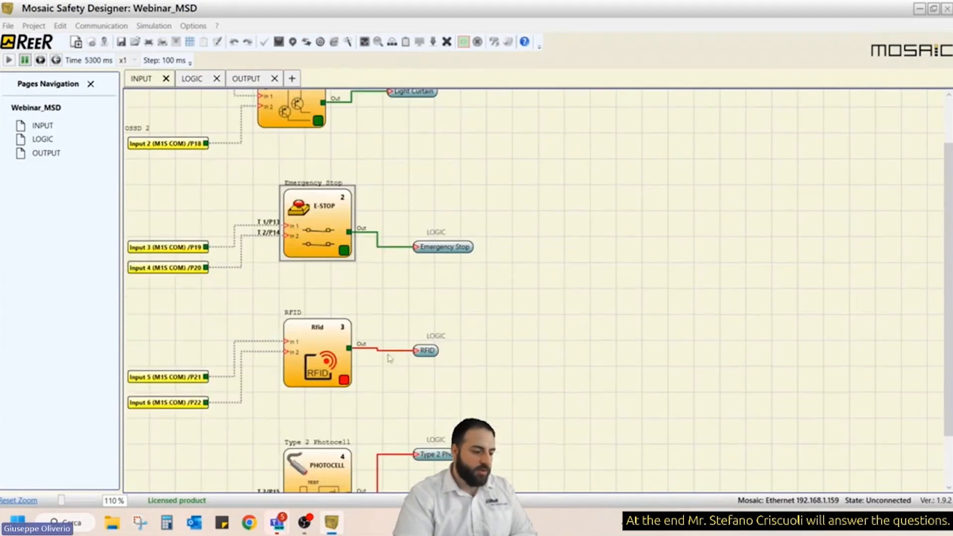
pyautogui.click(348, 324)
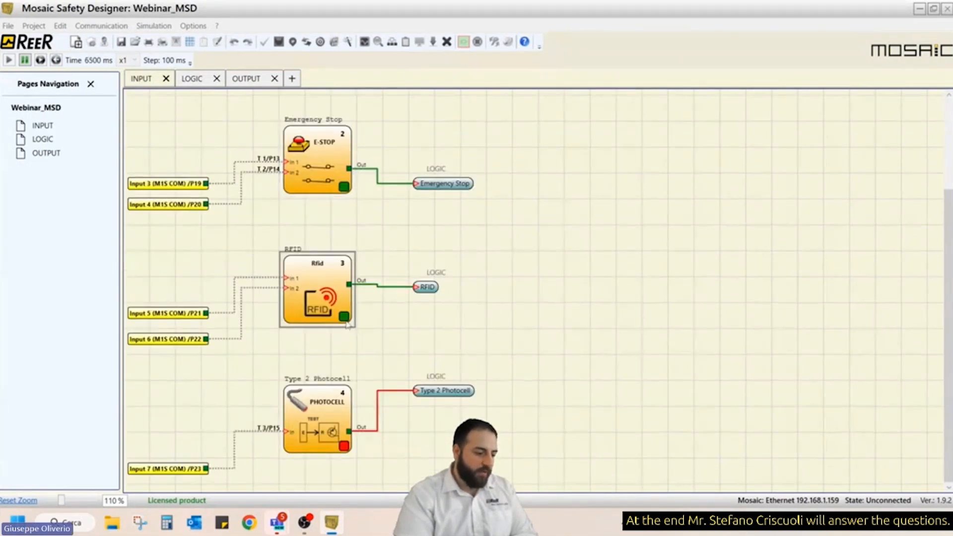
pyautogui.click(344, 446)
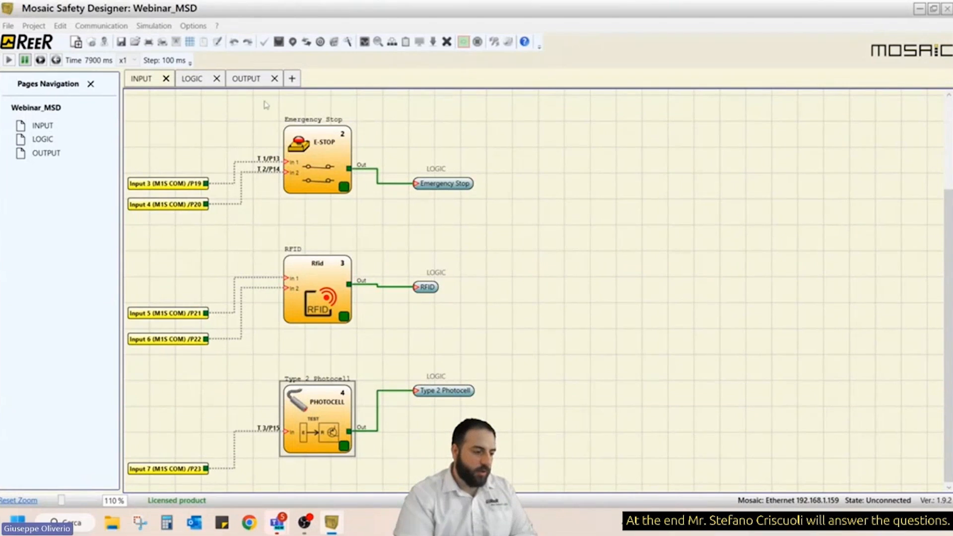
# - Reset OSSD 3 and OSSD 4 on the OUTPUT page by toggling FBK_RST1 and FBK_RST4 on and off
pyautogui.click(253, 80)
pyautogui.click(426, 313)
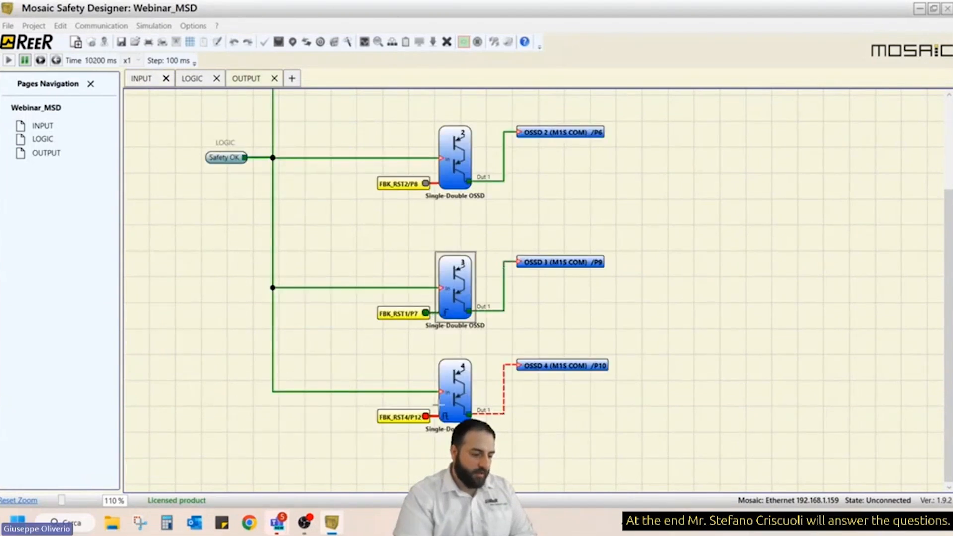
pyautogui.click(425, 417)
pyautogui.click(426, 417)
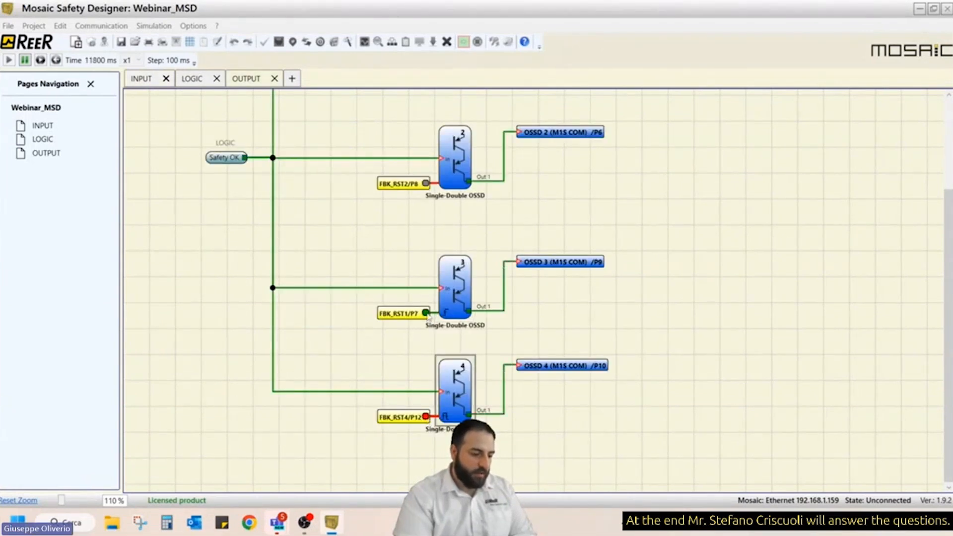
pyautogui.click(427, 314)
pyautogui.click(584, 305)
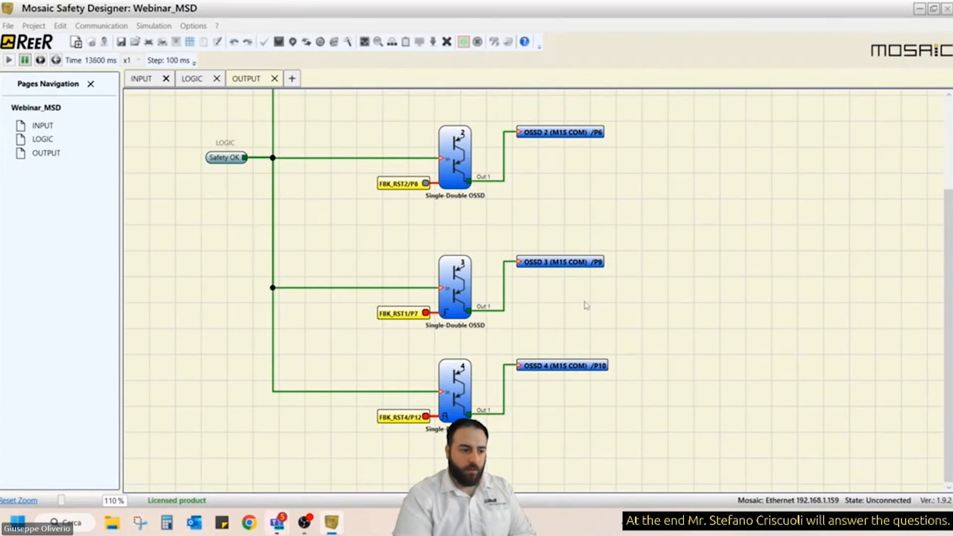
# - Return to the INPUT page, end the simulation, and view the project's allocated resources
pyautogui.click(143, 79)
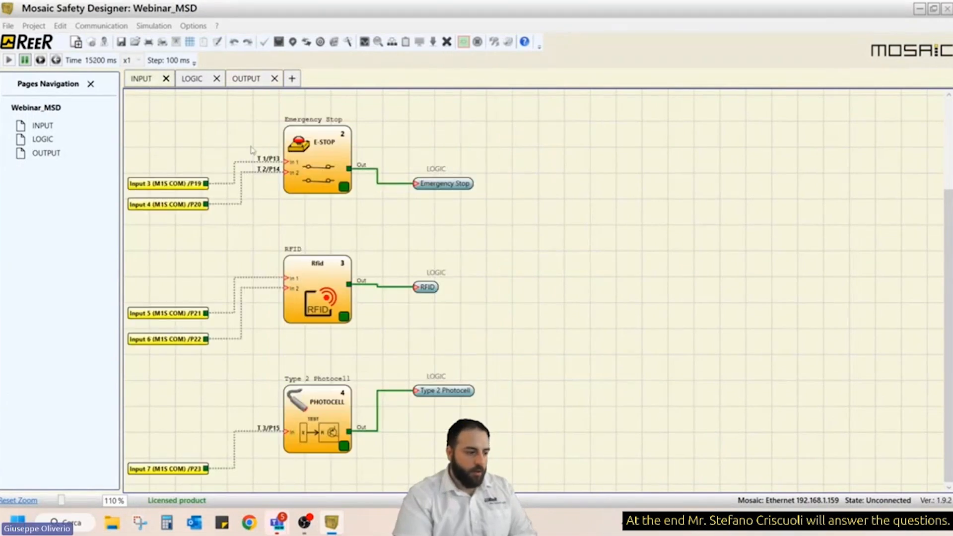
pyautogui.scroll(-2, 502, 330)
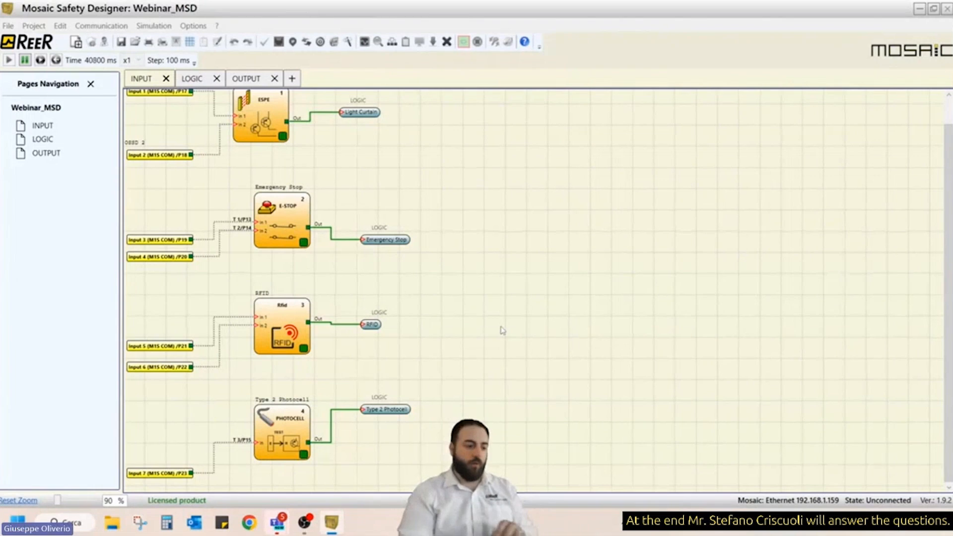
pyautogui.click(464, 41)
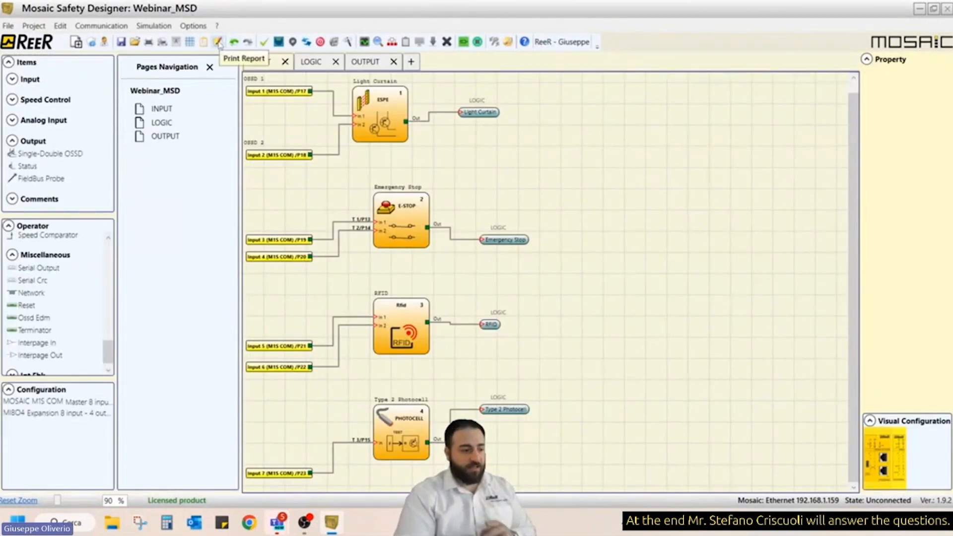
pyautogui.click(204, 45)
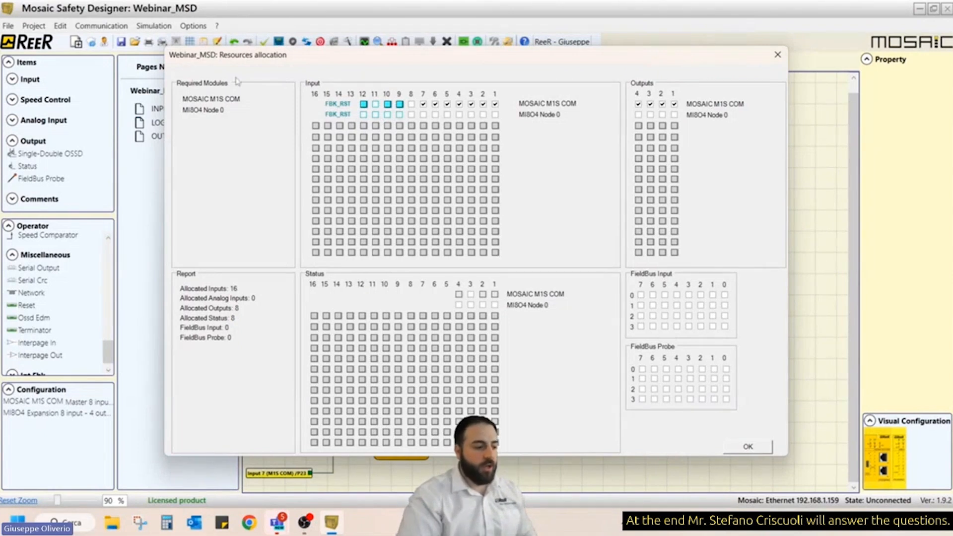
pyautogui.click(777, 55)
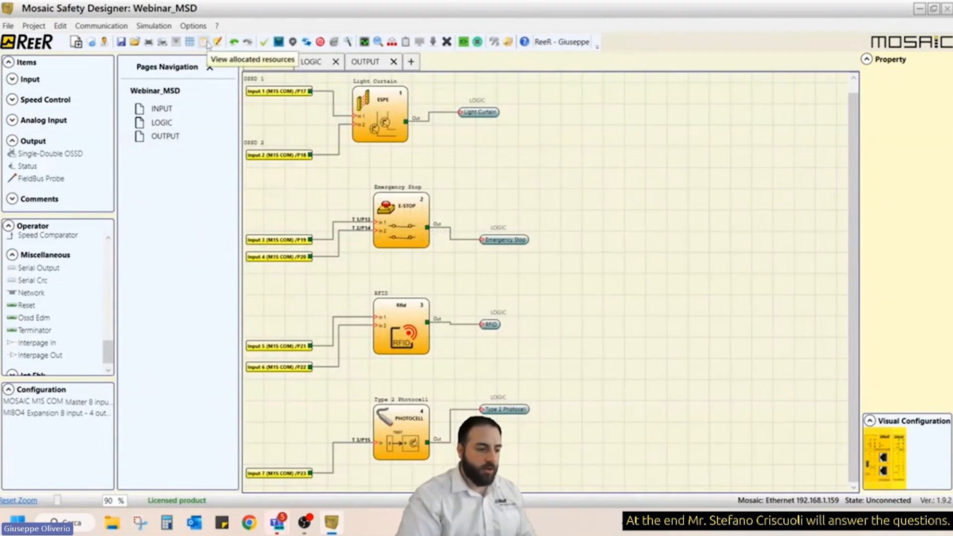
# - Review the input, output and status allocation of the required modules, and close the resources allocation overview
pyautogui.click(204, 42)
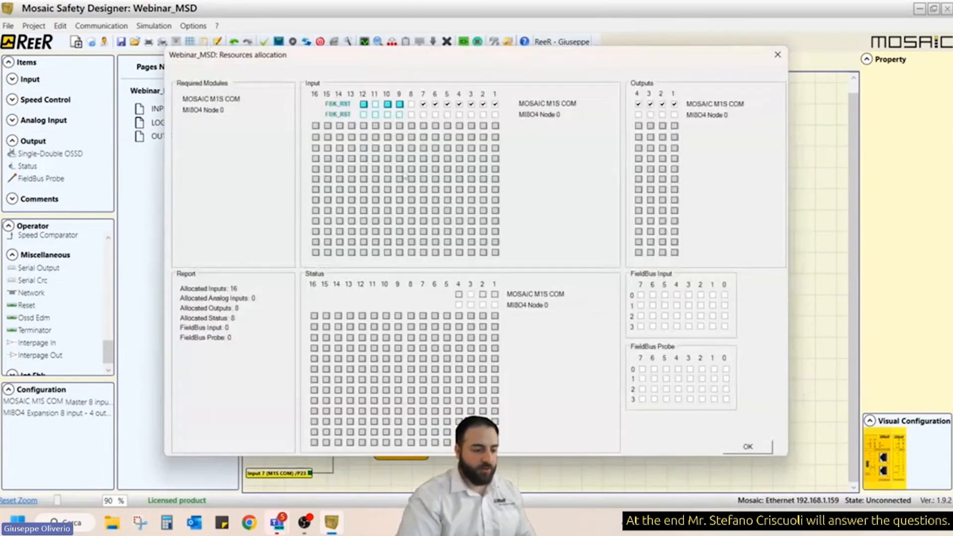
pyautogui.click(777, 55)
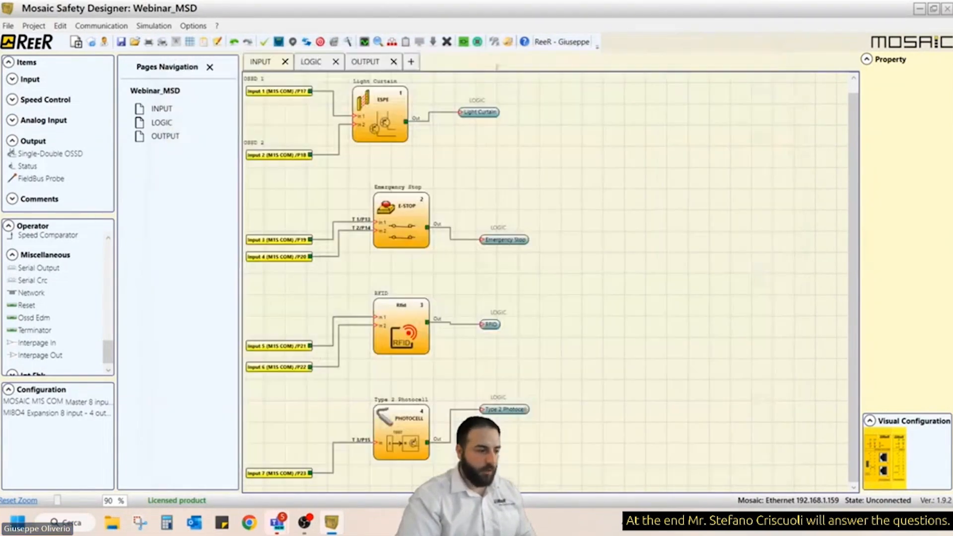
# - Generate the Webinar_MSD project report in HTML format
pyautogui.click(220, 44)
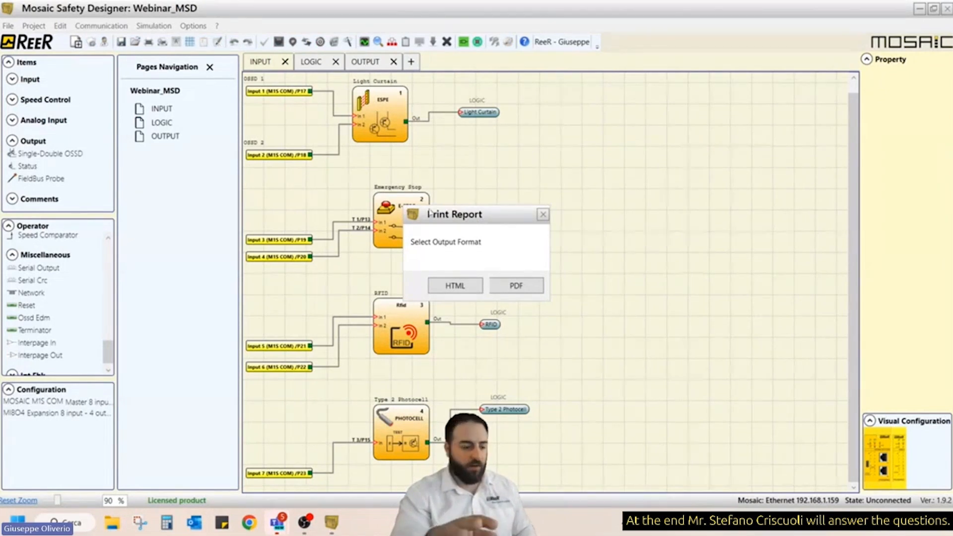
pyautogui.click(543, 214)
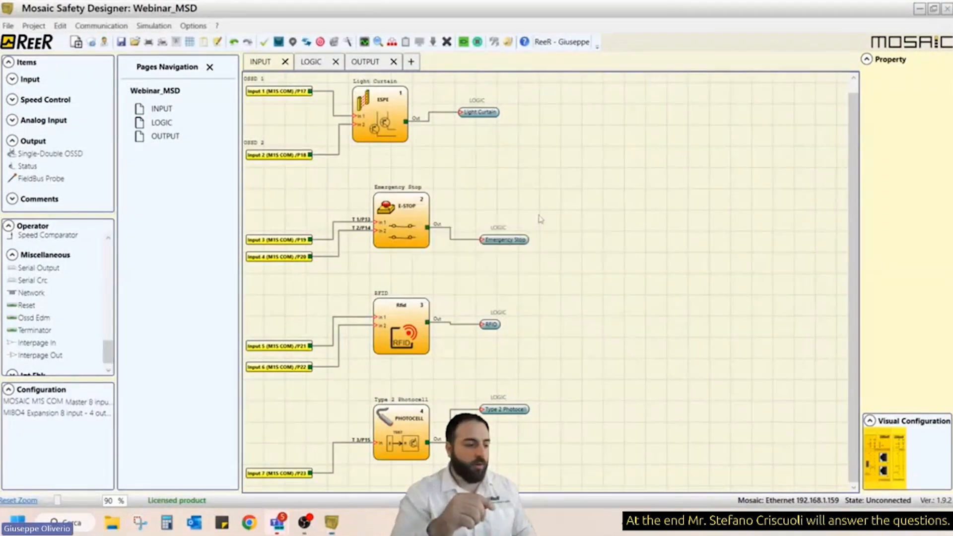
pyautogui.click(218, 43)
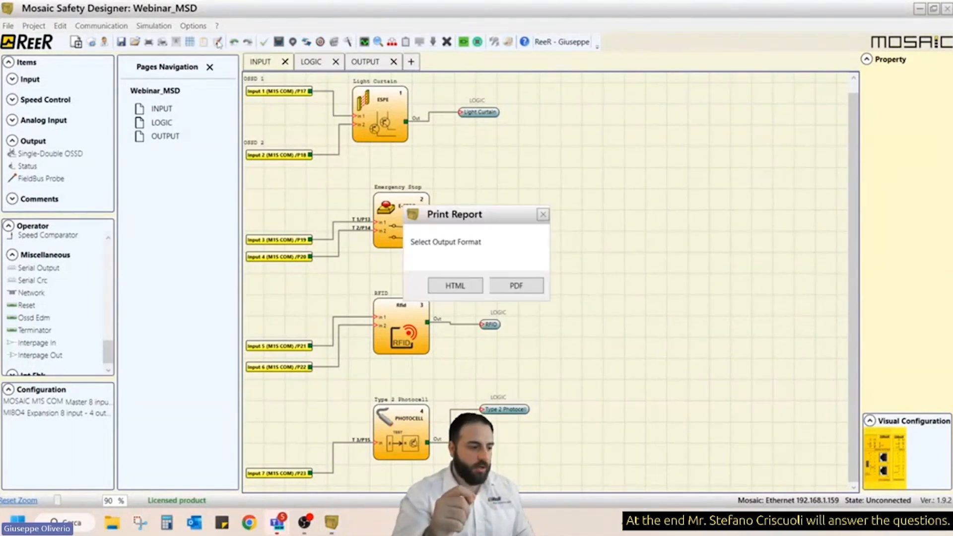
pyautogui.click(470, 284)
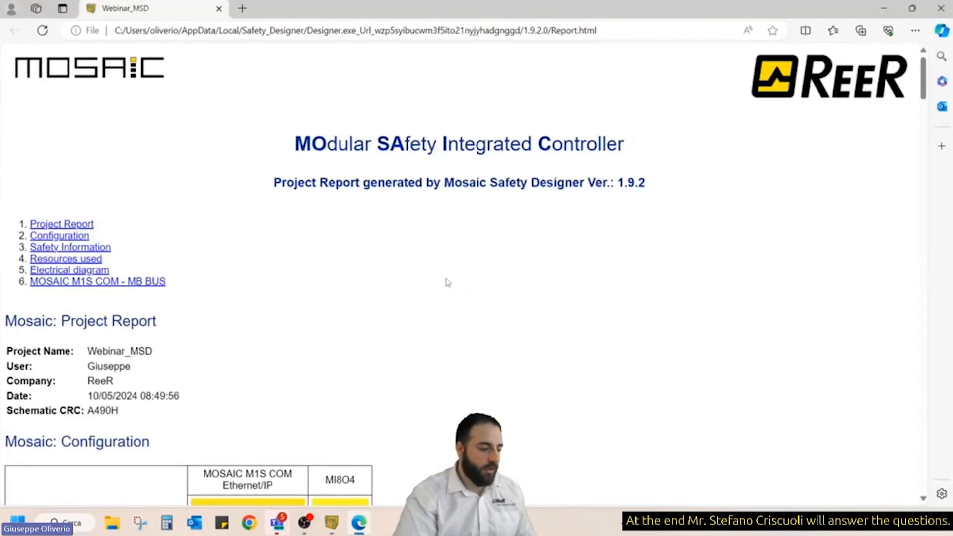
# - Examine the Project Report details at enlarged zoom and highlight the Schematic CRC value
pyautogui.scroll(-2, 380, 254)
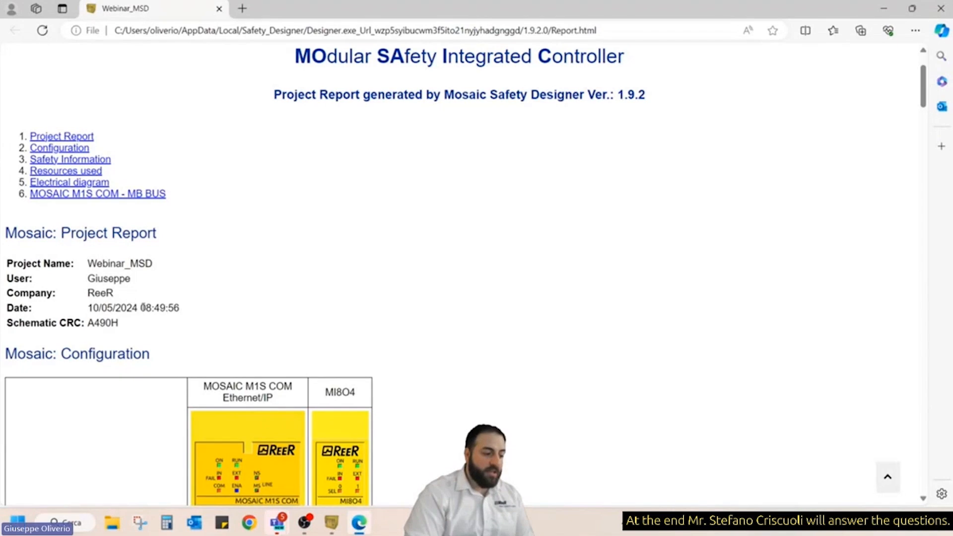
pyautogui.keyDown('ctrl'); pyautogui.scroll(3, 189, 312); pyautogui.keyUp('ctrl')
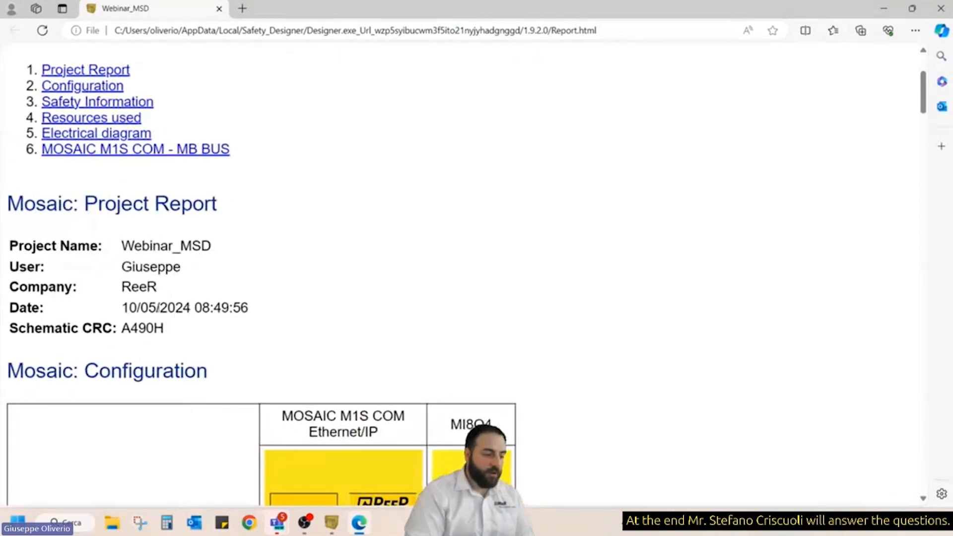
pyautogui.moveTo(122, 330); pyautogui.dragTo(171, 335)
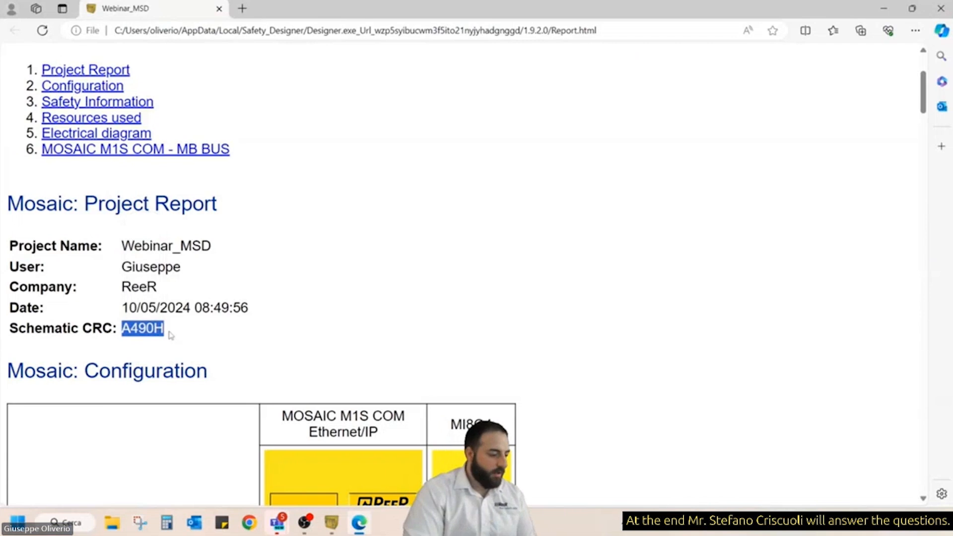
# - Examine the report's Configuration section, covering the modules, nodes, firmware version and cycle time
pyautogui.scroll(-3, 170, 336)
pyautogui.scroll(-3, 170, 335)
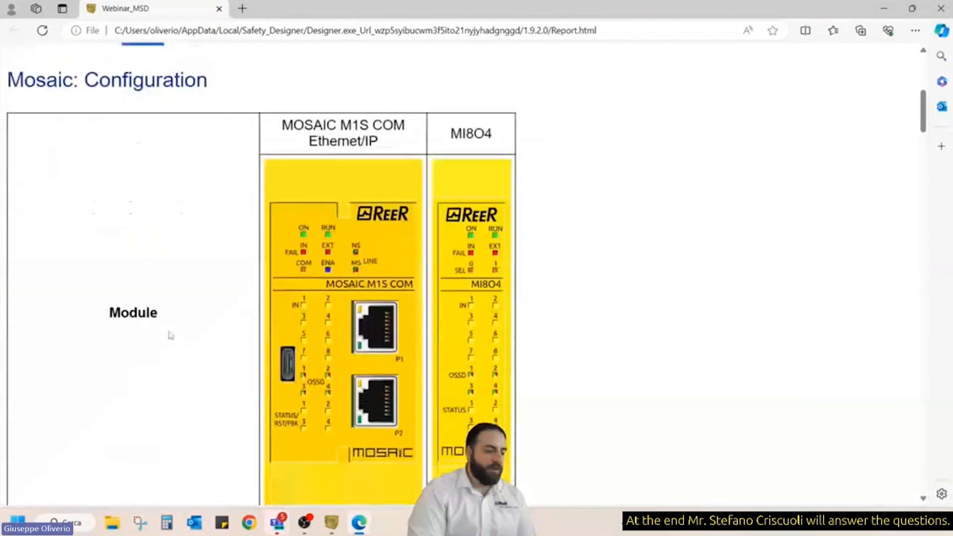
pyautogui.keyDown('ctrl'); pyautogui.scroll(-2, 170, 335); pyautogui.keyUp('ctrl')
pyautogui.scroll(-1, 171, 336)
pyautogui.keyDown('ctrl'); pyautogui.scroll(-1, 170, 336); pyautogui.keyUp('ctrl')
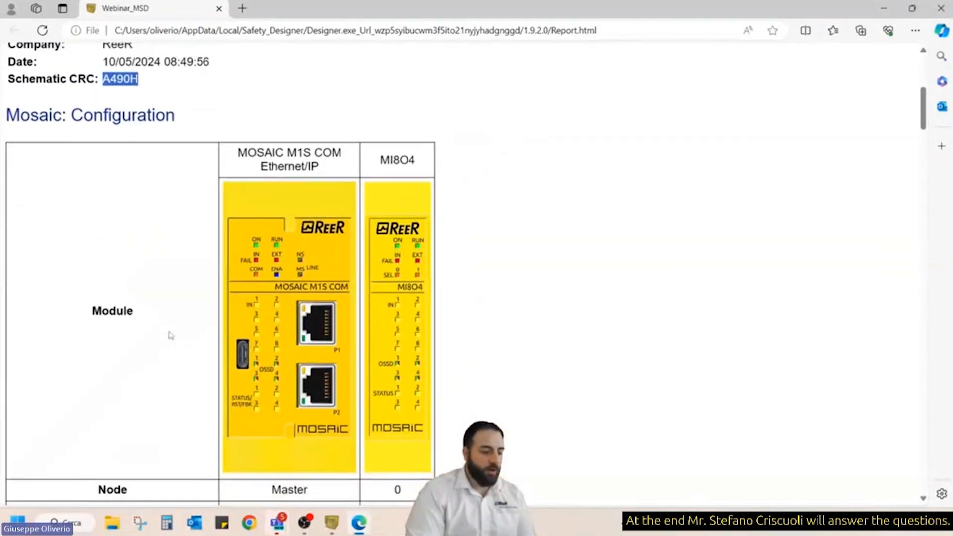
pyautogui.scroll(-2, 170, 336)
pyautogui.scroll(-2, 170, 335)
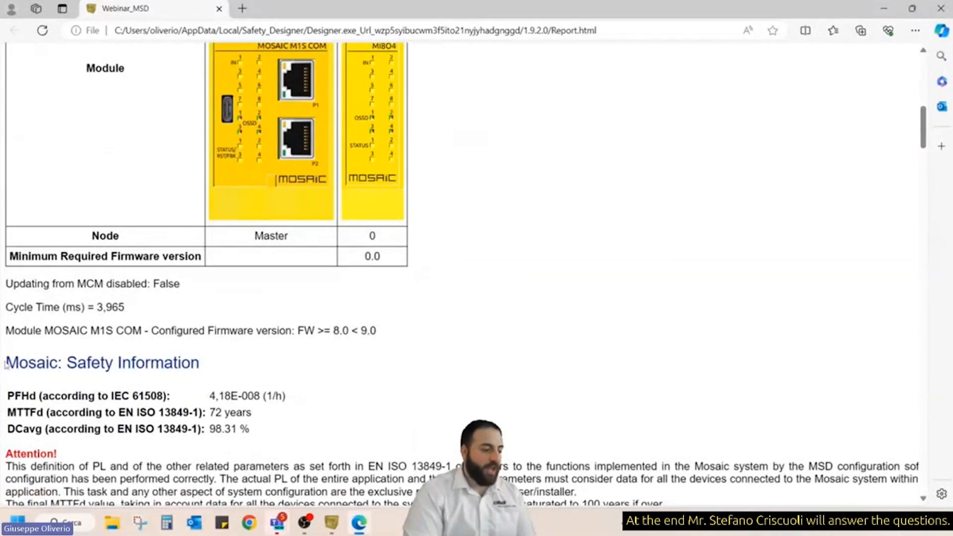
# - Examine the report's Safety Information section, highlighting its heading and the PFHd, MTTFd and DCavg values
pyautogui.moveTo(5, 365); pyautogui.dragTo(217, 363)
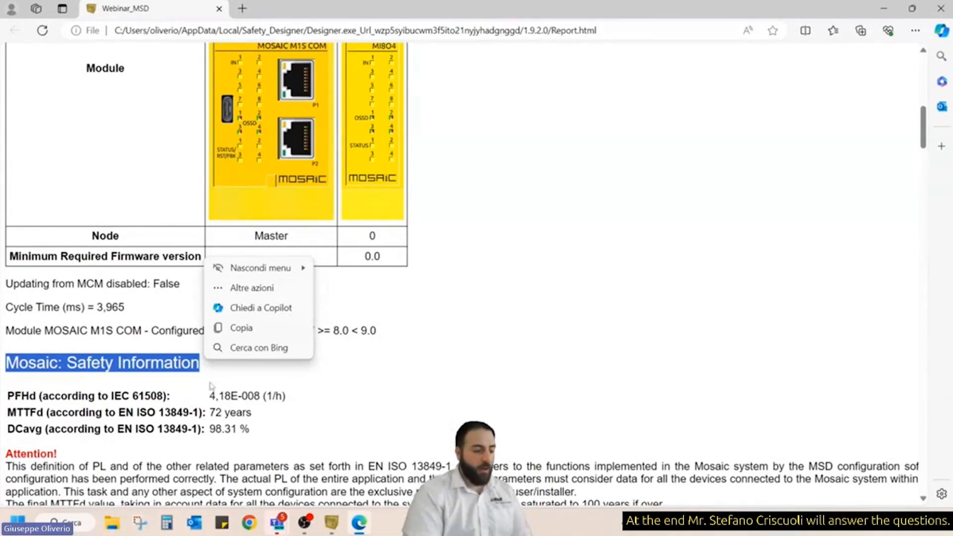
pyautogui.click(213, 380)
pyautogui.scroll(-1, 242, 368)
pyautogui.scroll(-2, 242, 367)
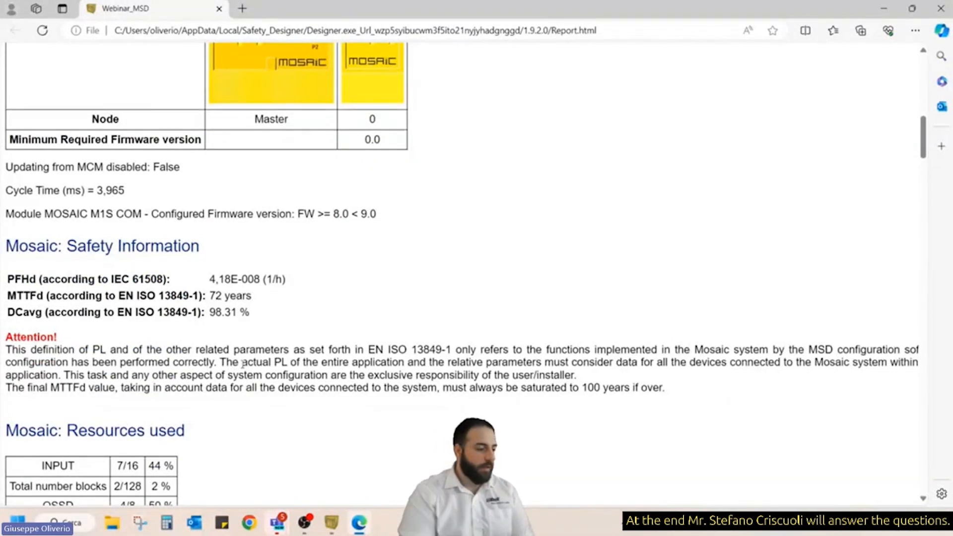
pyautogui.moveTo(8, 279); pyautogui.dragTo(312, 311)
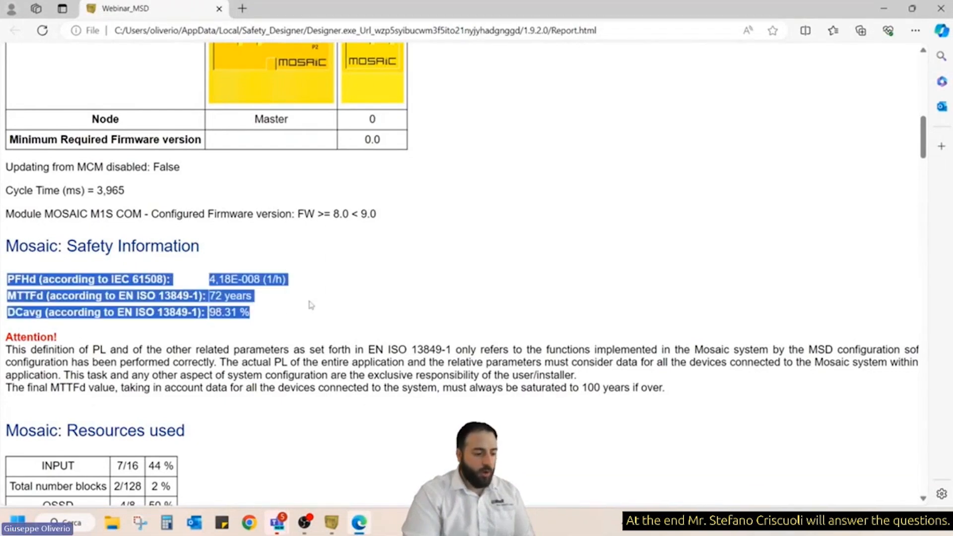
pyautogui.click(270, 316)
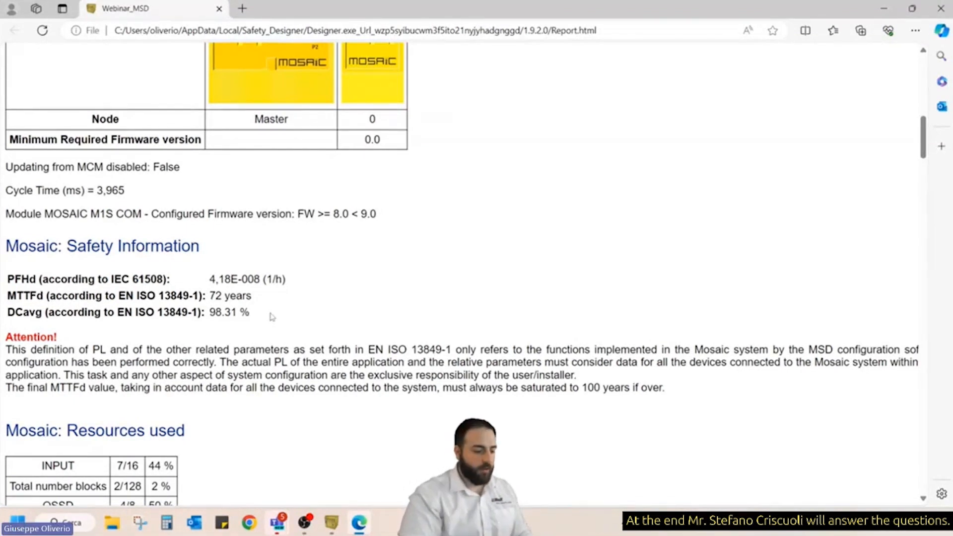
# - Examine the Resources used table of the report for inputs, blocks, OSSD and status outputs
pyautogui.scroll(-2, 272, 316)
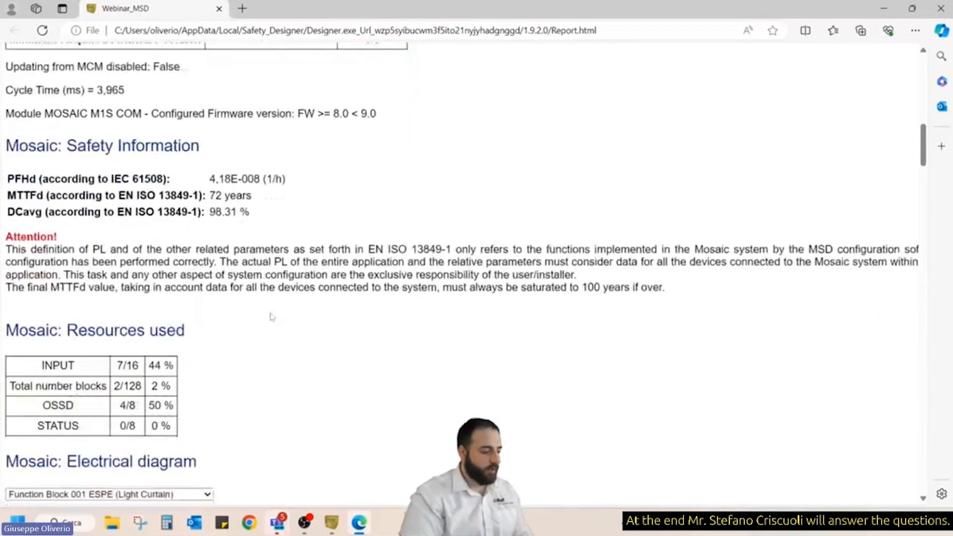
pyautogui.scroll(-2, 272, 316)
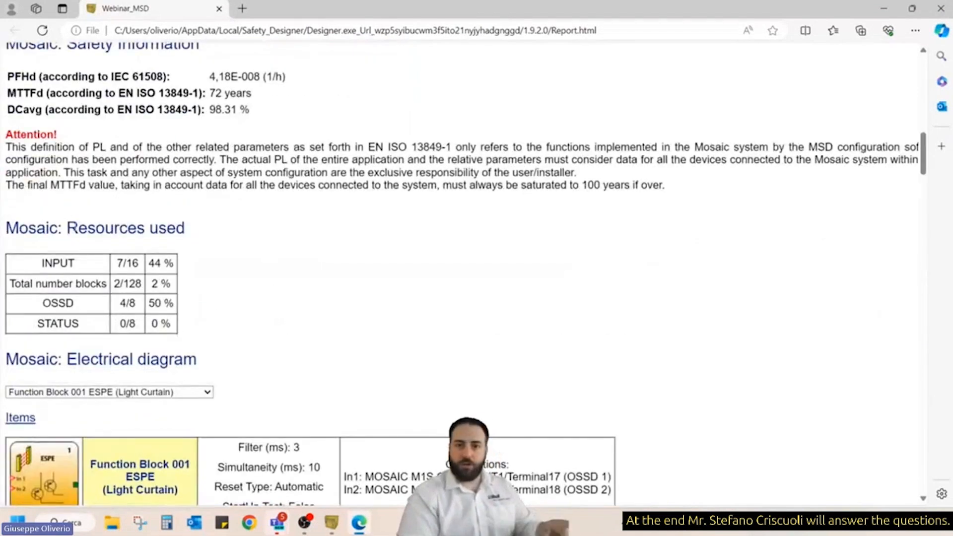
pyautogui.scroll(-1, 105, 294)
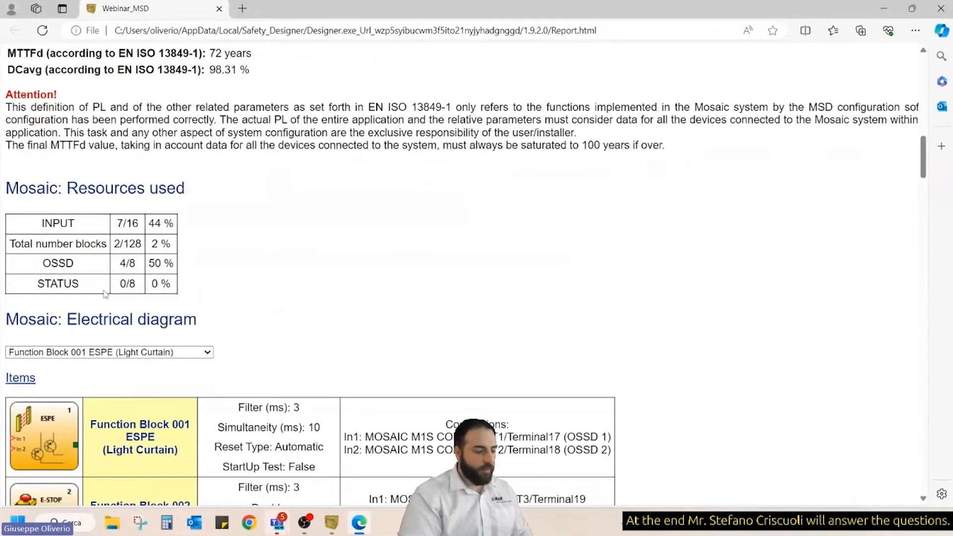
# - Examine the Electrical diagram table for the parameters and terminal connections of the input blocks, operators and OSSD outputs
pyautogui.scroll(-5, 273, 244)
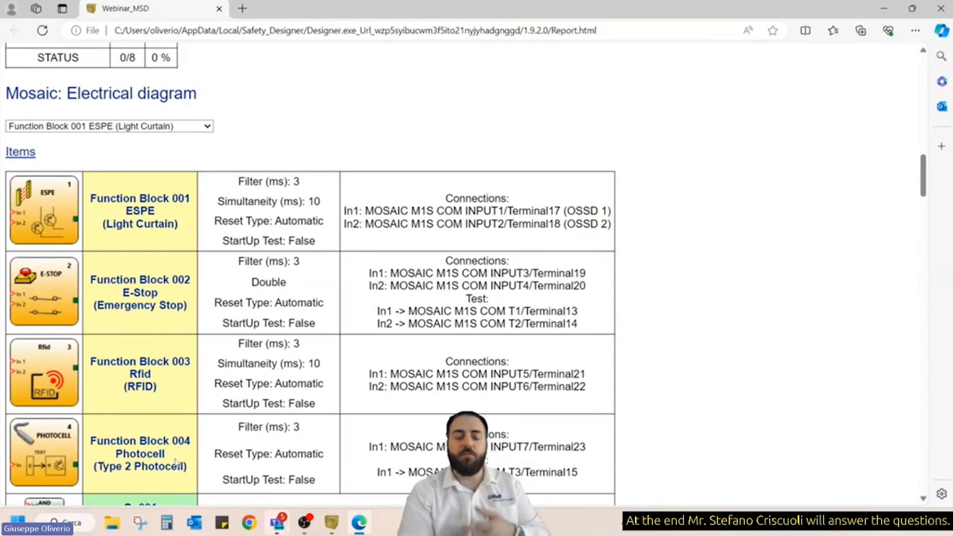
pyautogui.scroll(-1, 284, 304)
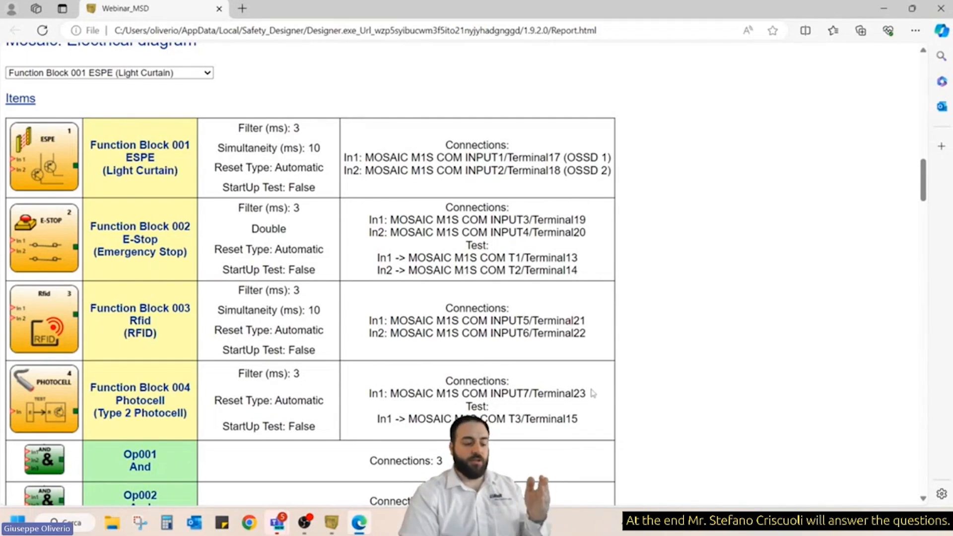
pyautogui.scroll(-3, 593, 393)
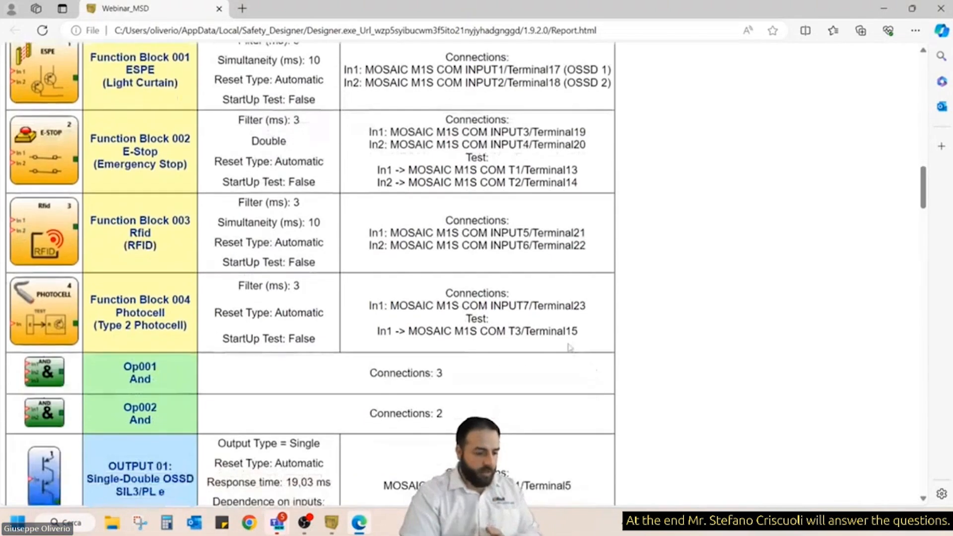
pyautogui.scroll(-5, 586, 332)
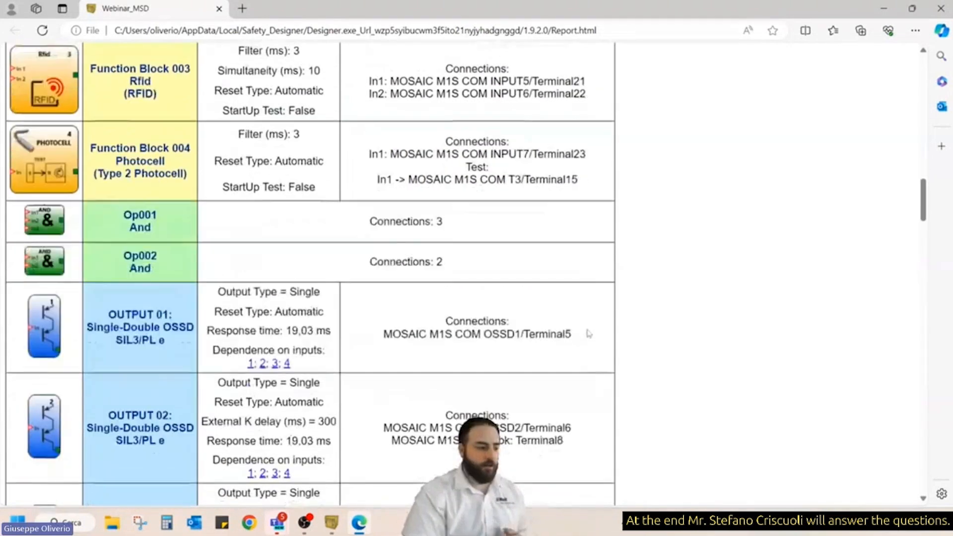
pyautogui.scroll(-4, 588, 332)
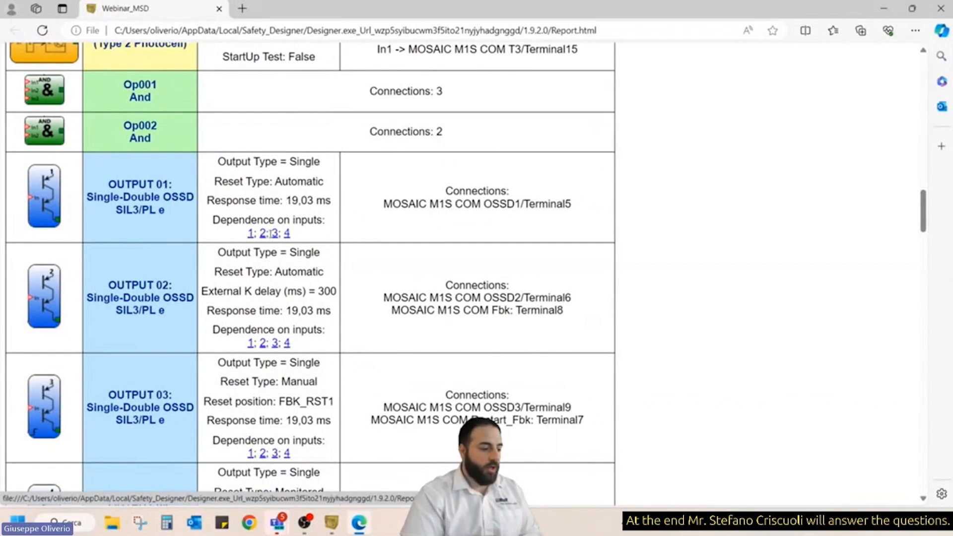
pyautogui.scroll(-1, 252, 239)
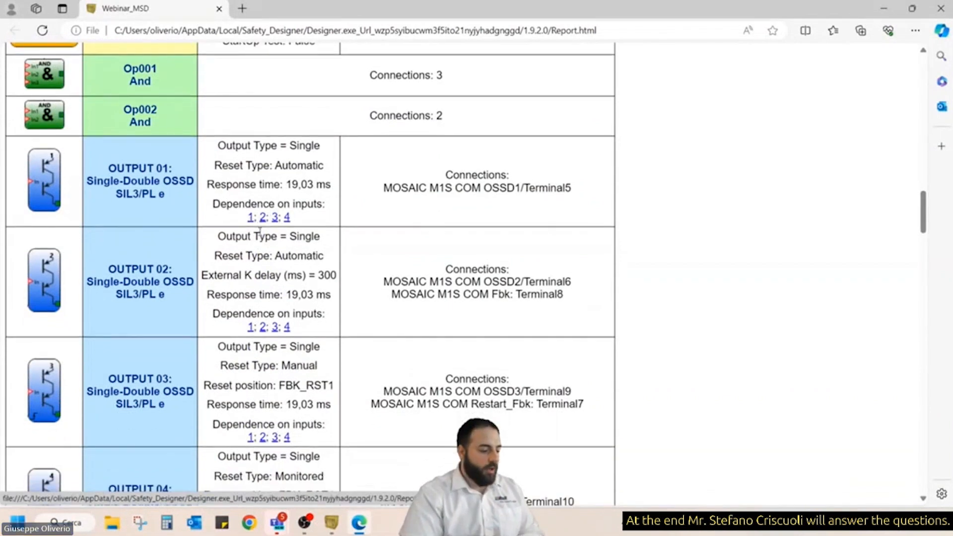
# - Follow the link from OUTPUT 03 to its dependent input 3 and highlight the block's RFID name
pyautogui.click(275, 438)
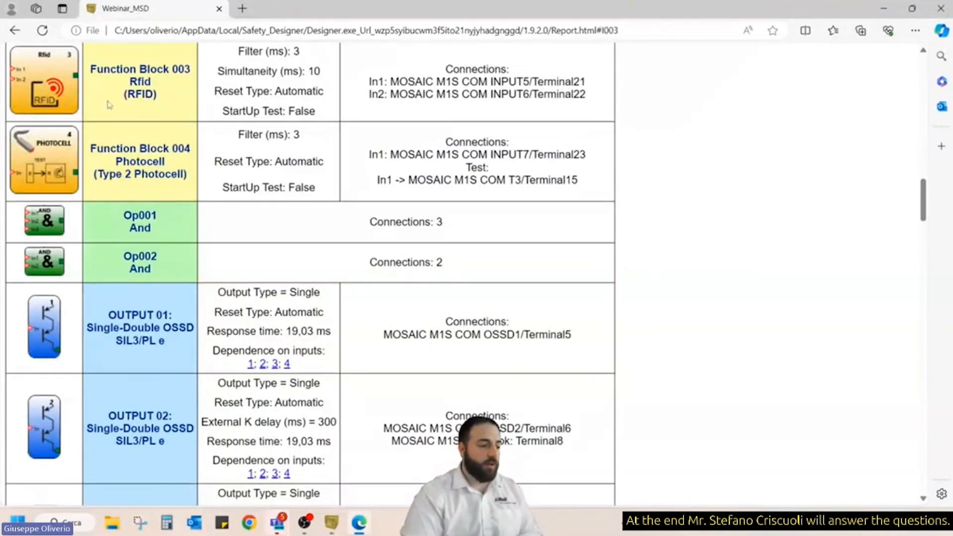
pyautogui.moveTo(128, 95); pyautogui.dragTo(158, 98)
pyautogui.click(188, 111)
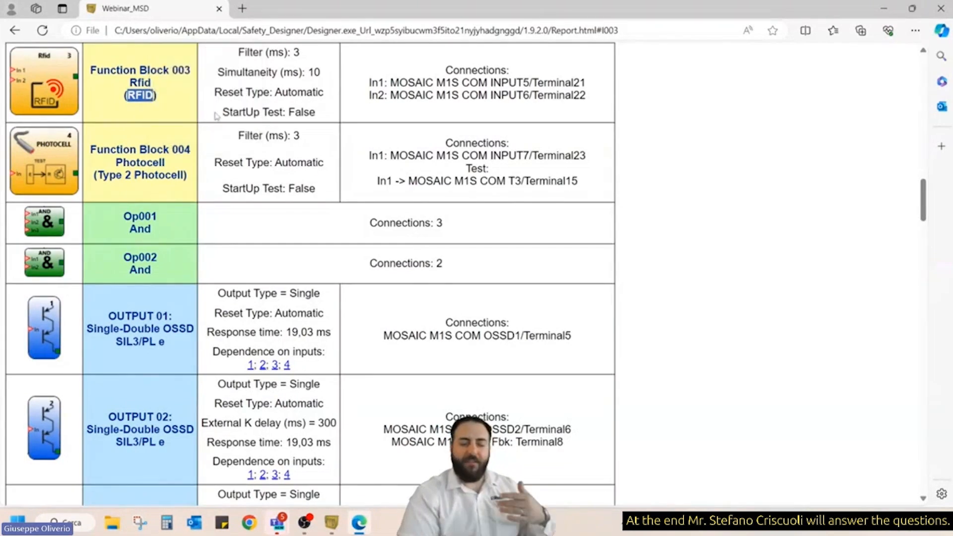
# - Examine the remaining OSSD outputs and the MOSAIC M1S COM Ethernet/IP section, including network parameters and process data mapping
pyautogui.scroll(-3, 216, 116)
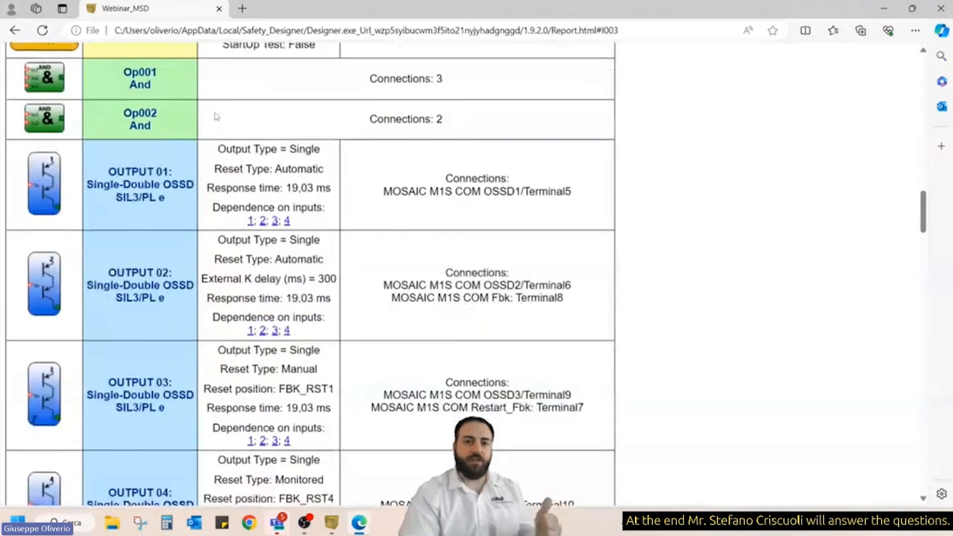
pyautogui.scroll(-5, 216, 117)
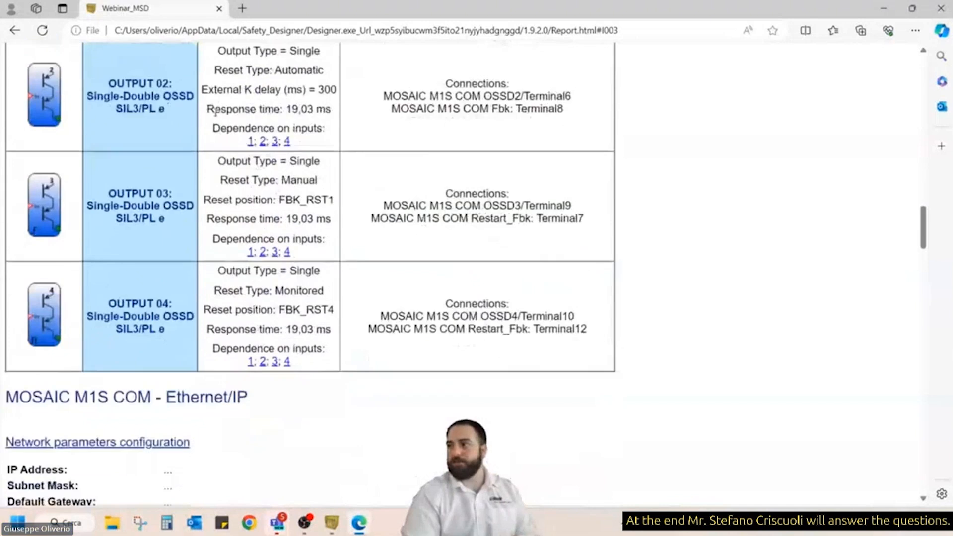
pyautogui.scroll(-2, 215, 115)
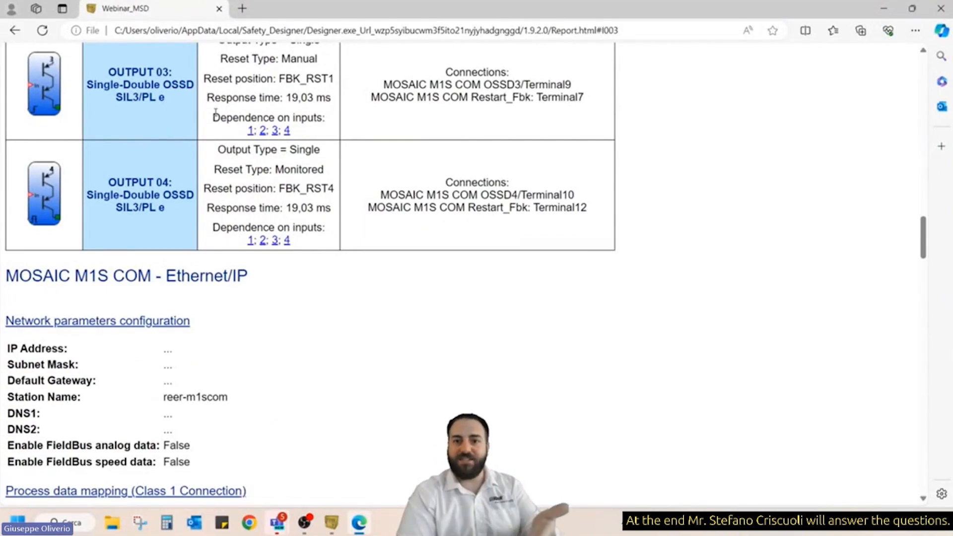
pyautogui.scroll(-2, 215, 112)
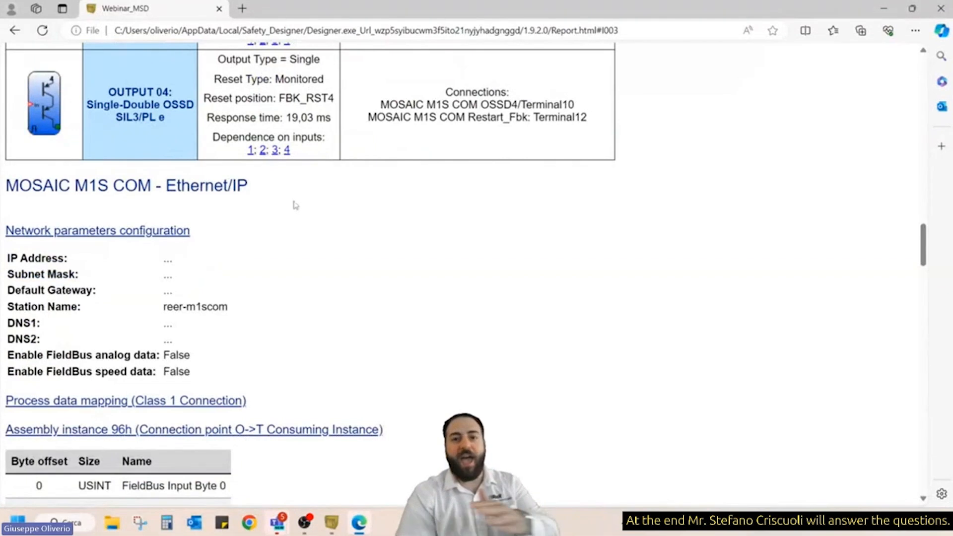
pyautogui.scroll(-5, 296, 205)
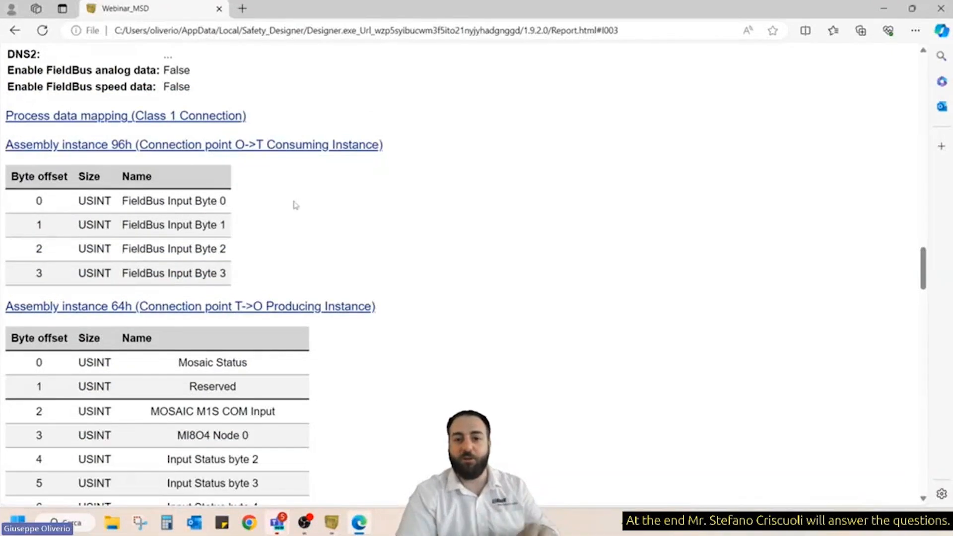
pyautogui.scroll(-5, 295, 205)
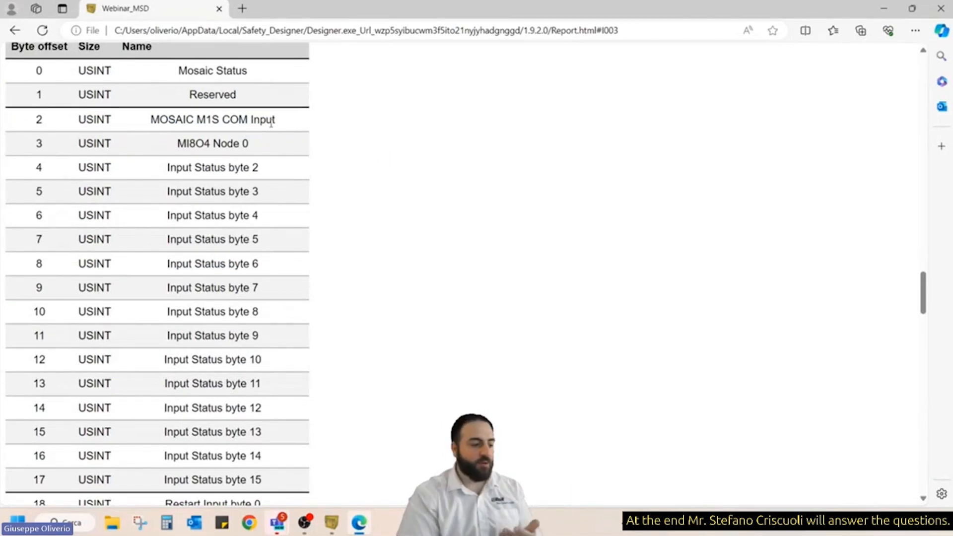
pyautogui.scroll(-1, 271, 124)
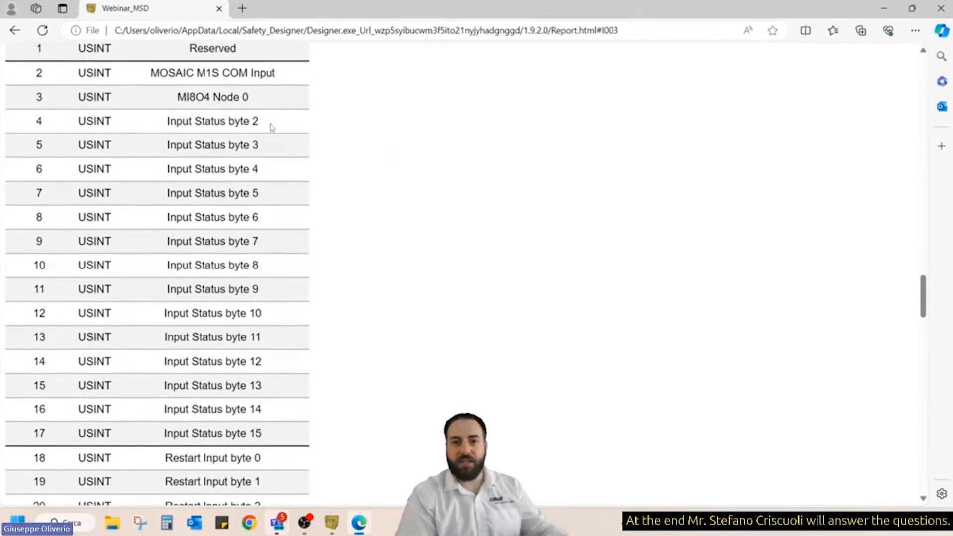
pyautogui.scroll(-6, 272, 126)
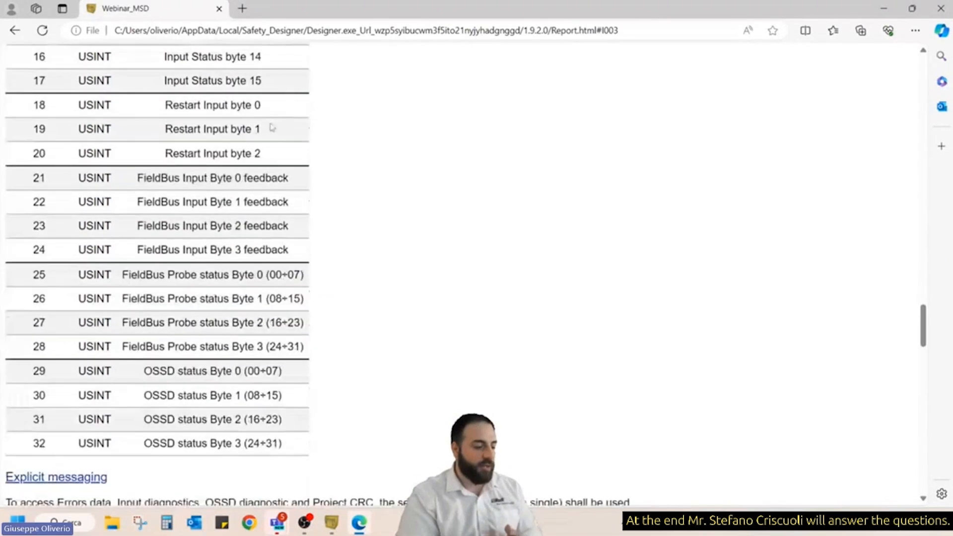
# - Examine the rest of the process data mapping and the Explicit messaging table, including the input and OSSD diagnostics rows
pyautogui.scroll(-4, 272, 128)
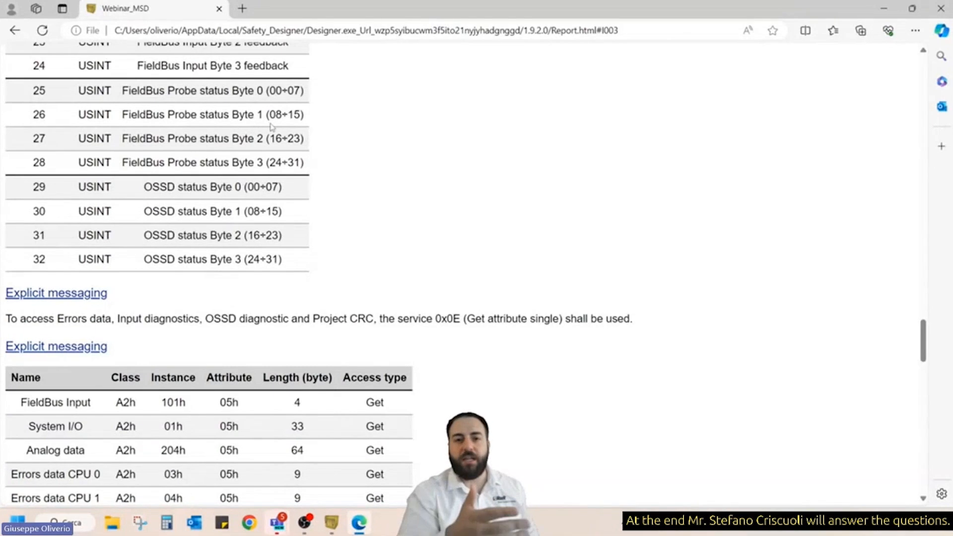
pyautogui.scroll(-3, 272, 126)
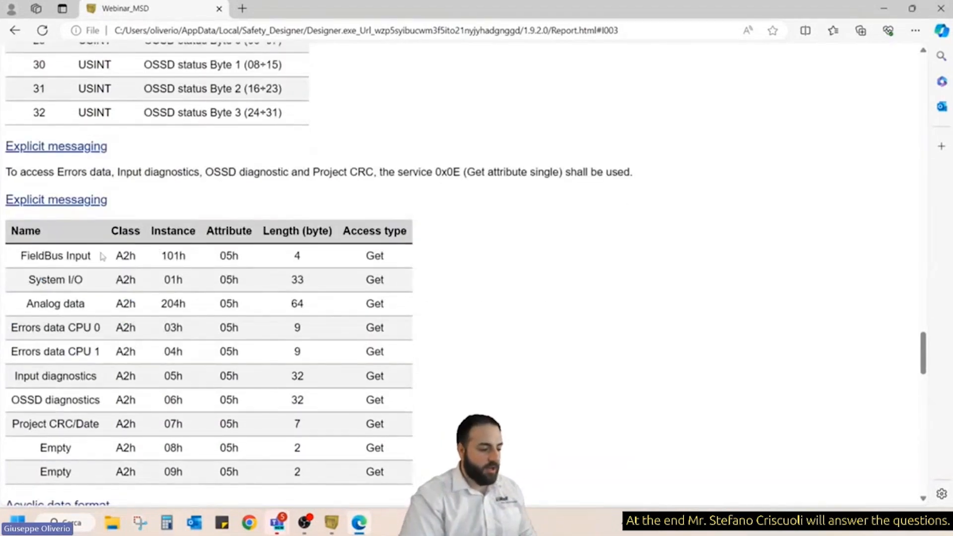
pyautogui.scroll(-1, 213, 262)
pyautogui.scroll(-2, 212, 262)
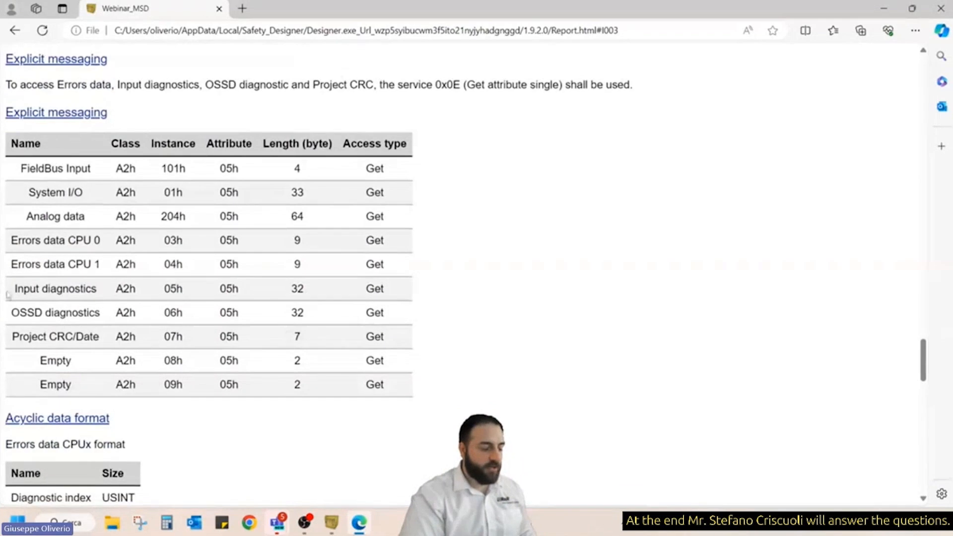
pyautogui.doubleClick(22, 290)
pyautogui.moveTo(77, 305); pyautogui.dragTo(188, 321)
pyautogui.click(51, 254)
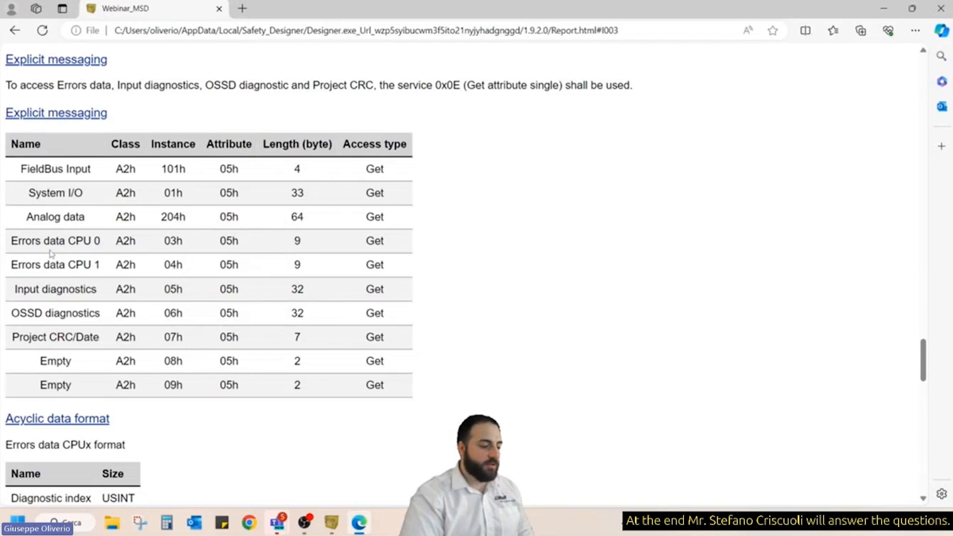
pyautogui.scroll(-1, 433, 284)
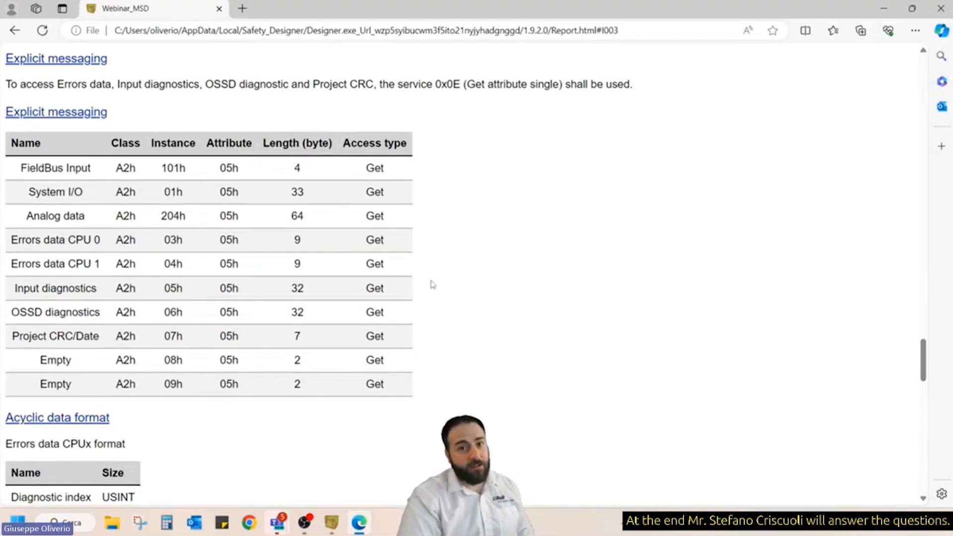
# - Review the report through its Input diagnostic and OSSD diagnostic tables to the signature line, and close the report
pyautogui.scroll(-15, 433, 285)
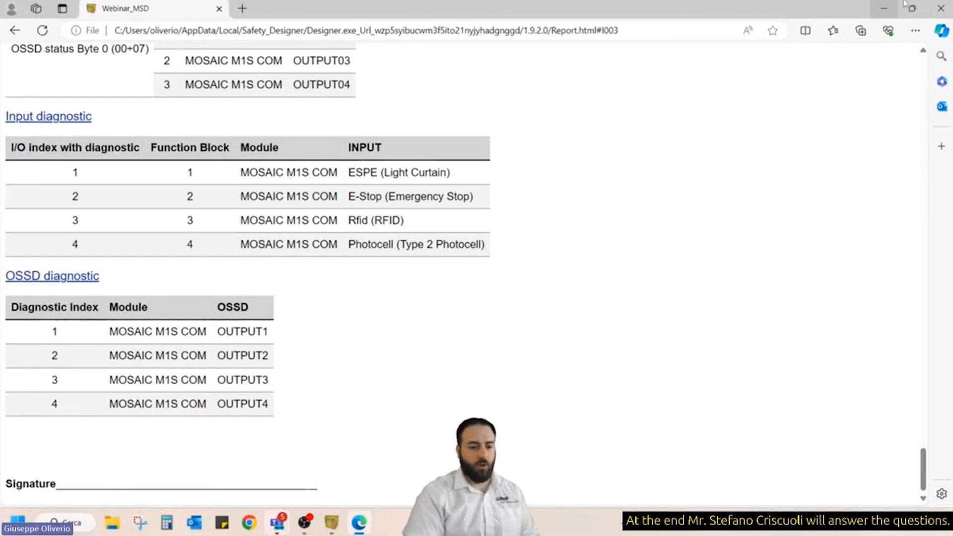
pyautogui.click(939, 9)
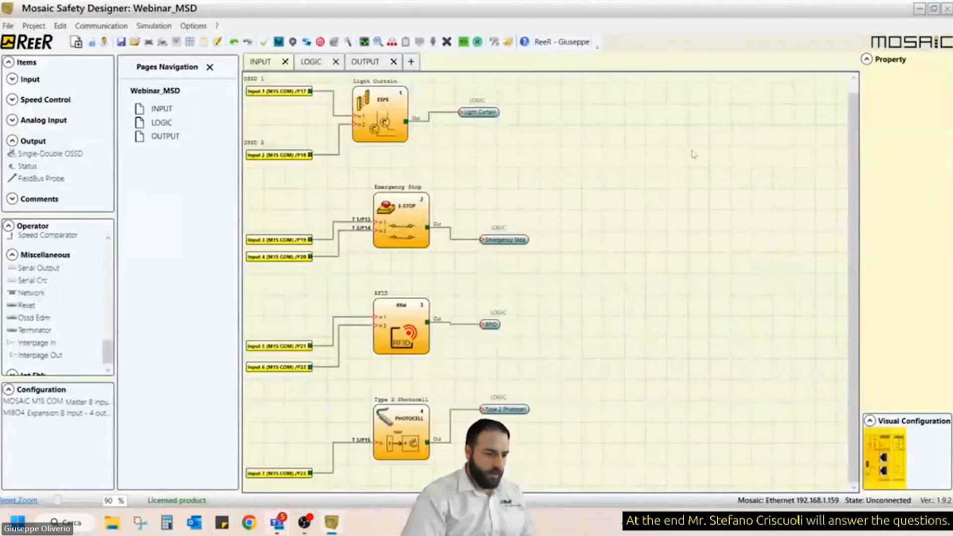